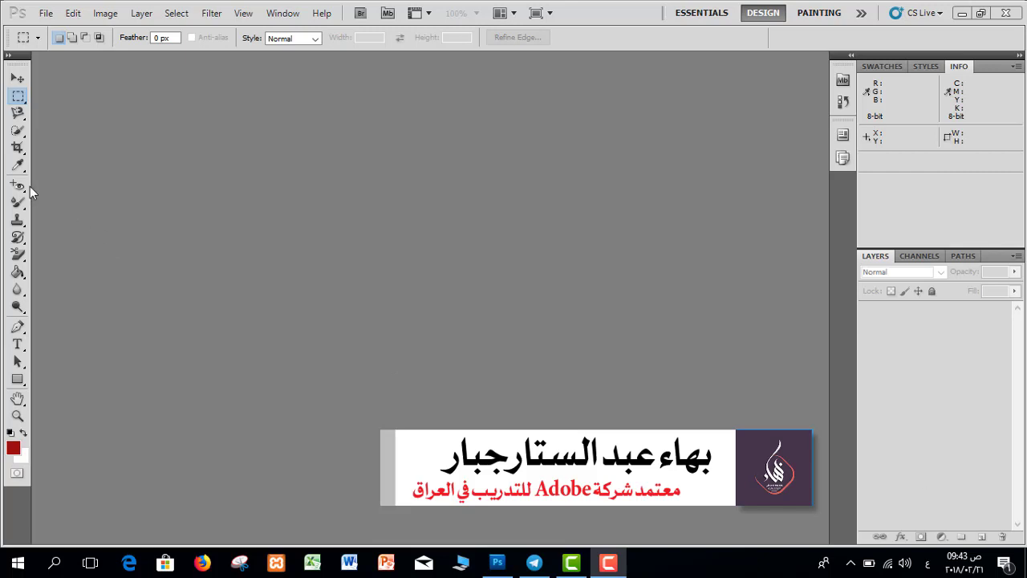
- Activate the Spot Healing Brush Tool in place of the Red Eye Tool
{"action": "left_click", "coordinate": [18, 185]}
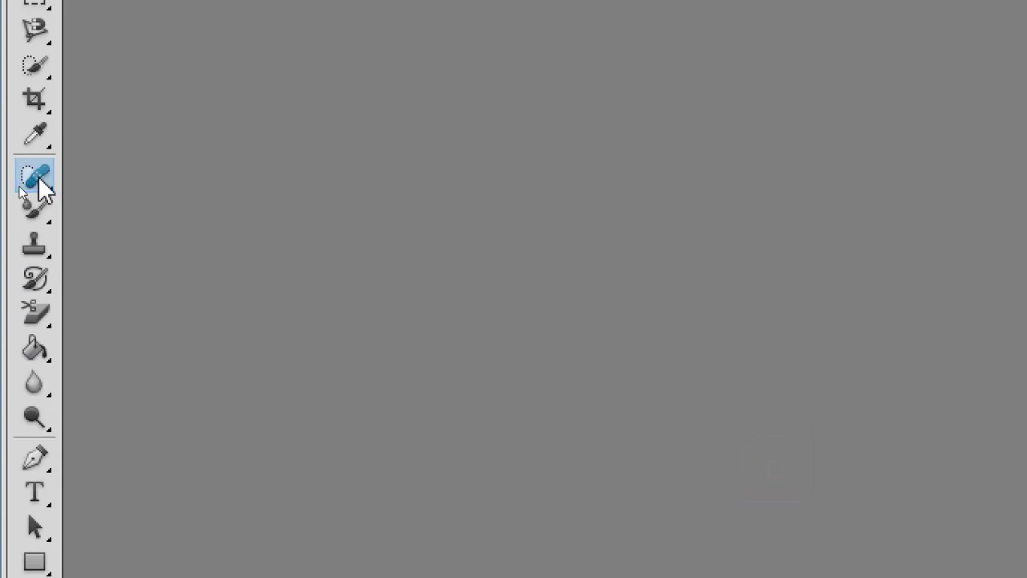
{"action": "left_click", "coordinate": [37, 185]}
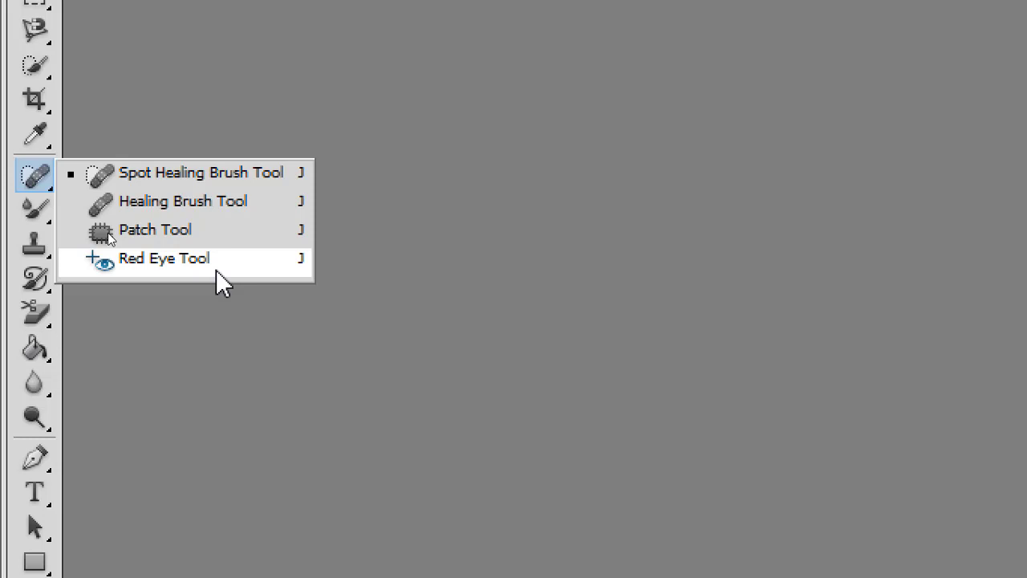
{"action": "left_click", "coordinate": [125, 183]}
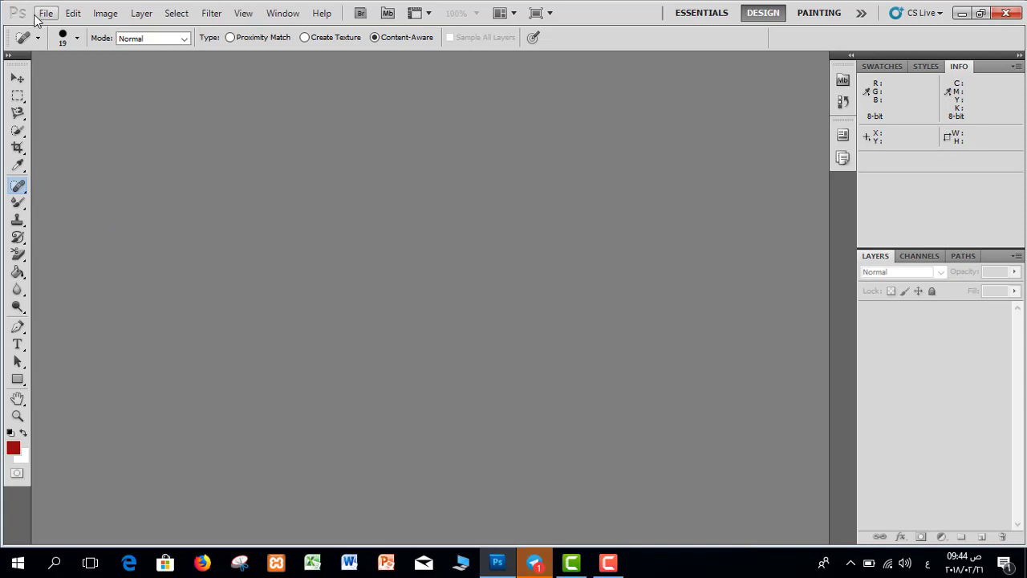
- Open the portrait image teen-male-acne.jpg for retouching
{"action": "left_click", "coordinate": [38, 14]}
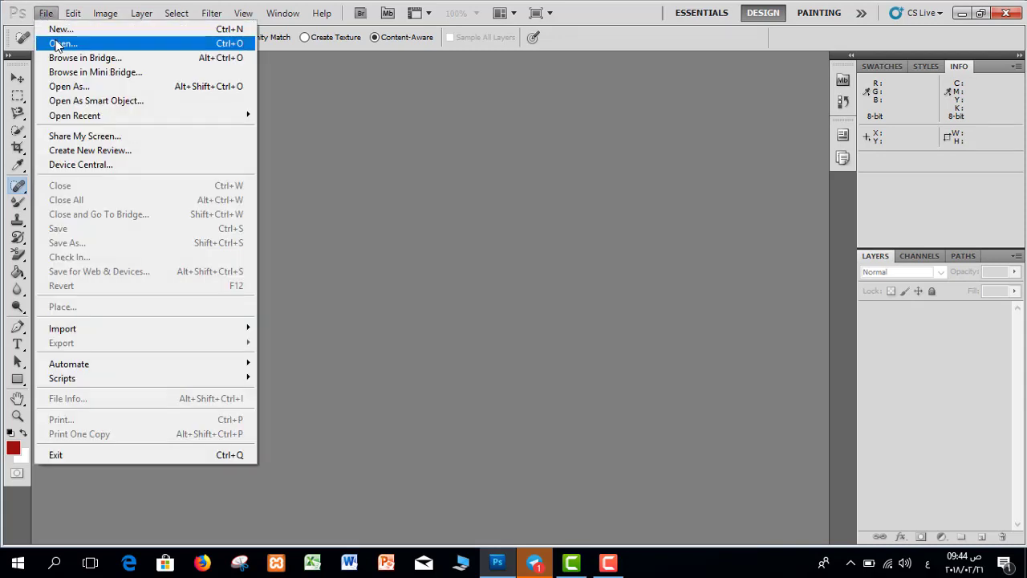
{"action": "left_click", "coordinate": [60, 43]}
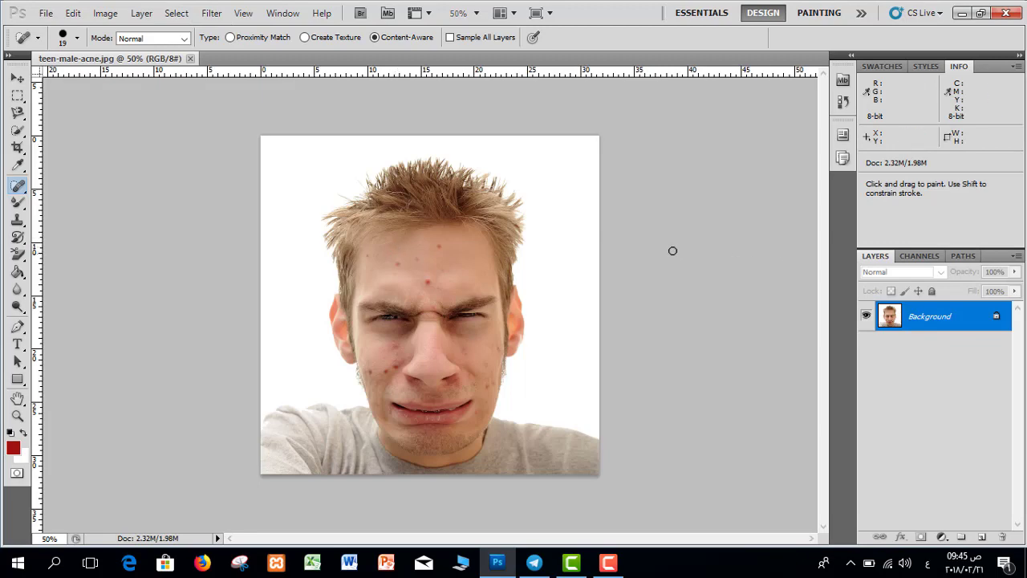
{"action": "key", "text": "ctrl+plus"}
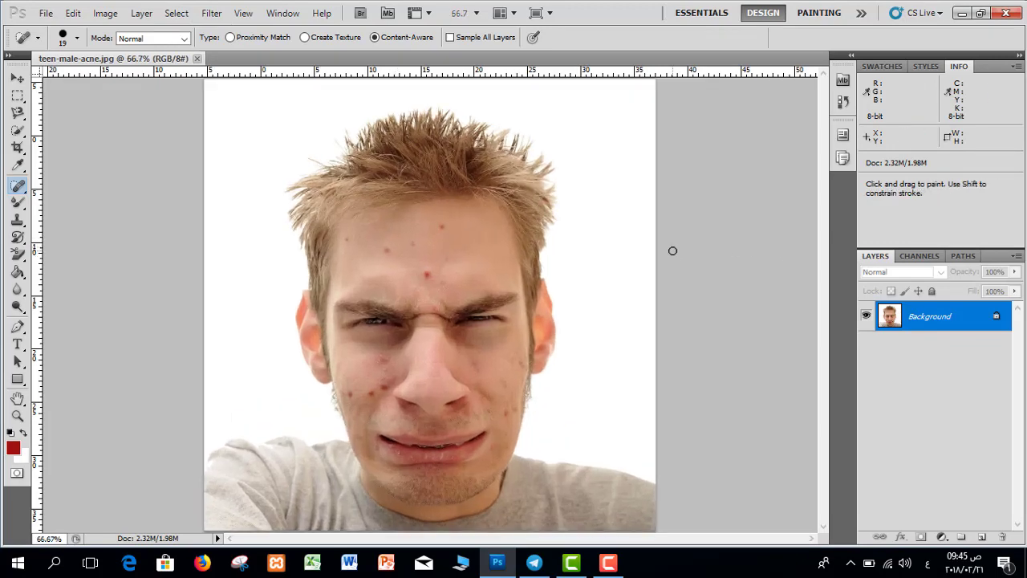
{"action": "key", "text": "ctrl+plus"}
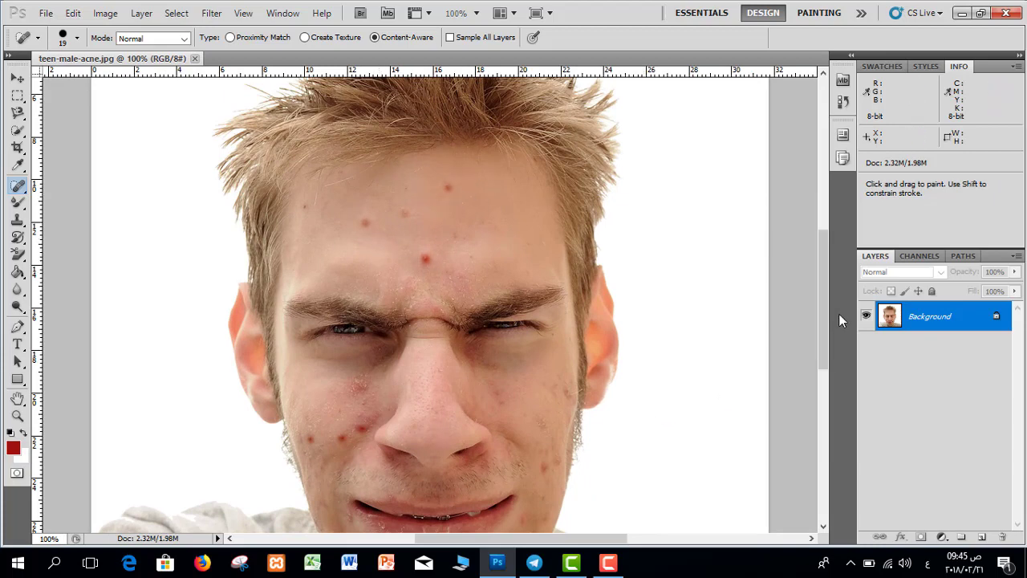
{"action": "left_click_drag", "start_coordinate": [824, 306], "coordinate": [824, 354]}
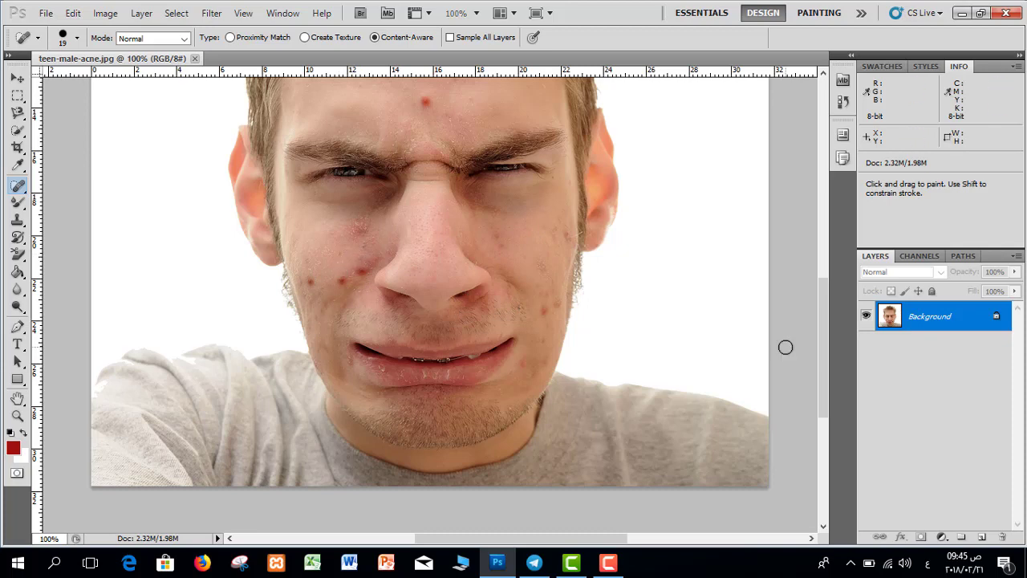
{"action": "left_click_drag", "start_coordinate": [823, 318], "coordinate": [824, 259]}
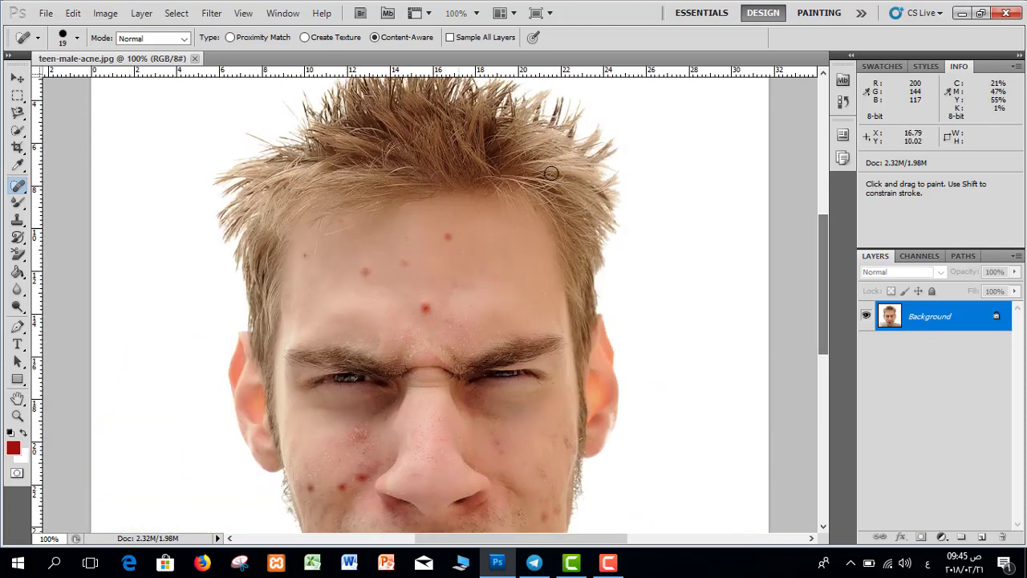
- Remove the red spots and small blemishes across the forehead using the Spot Healing Brush at size 30 with Content-Aware
{"action": "right_click", "coordinate": [18, 185]}
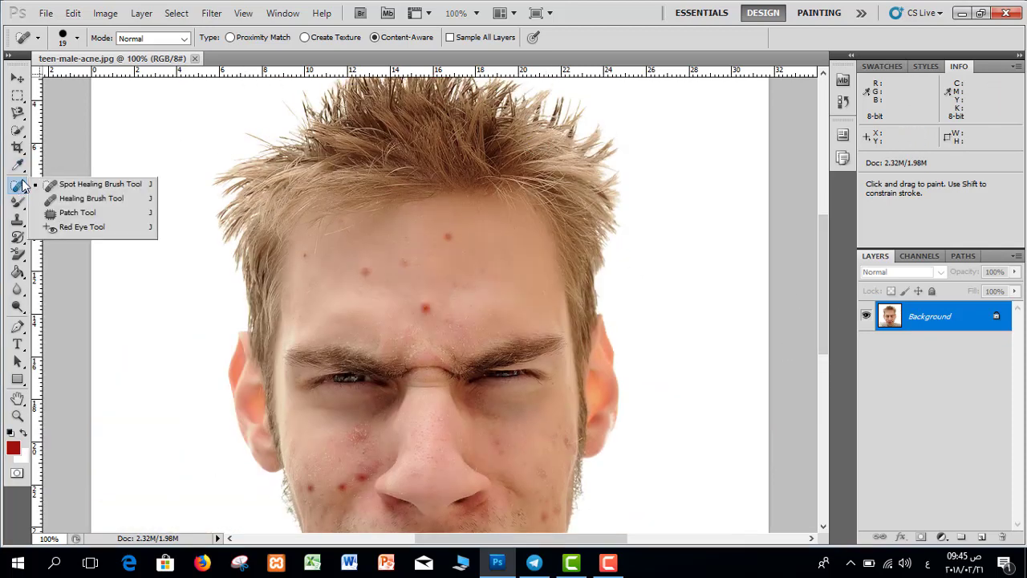
{"action": "left_click", "coordinate": [76, 187]}
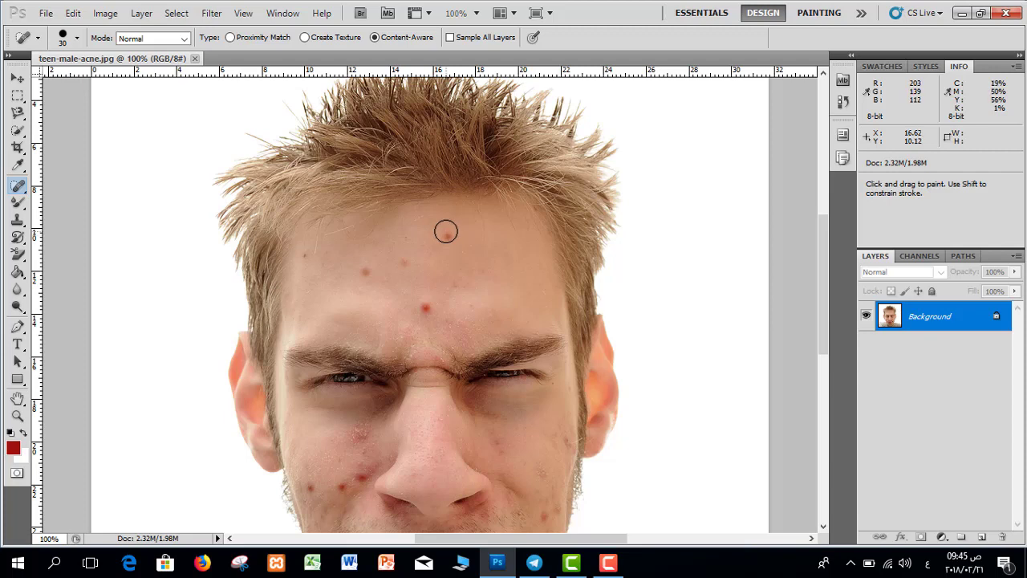
{"action": "left_click", "coordinate": [448, 235]}
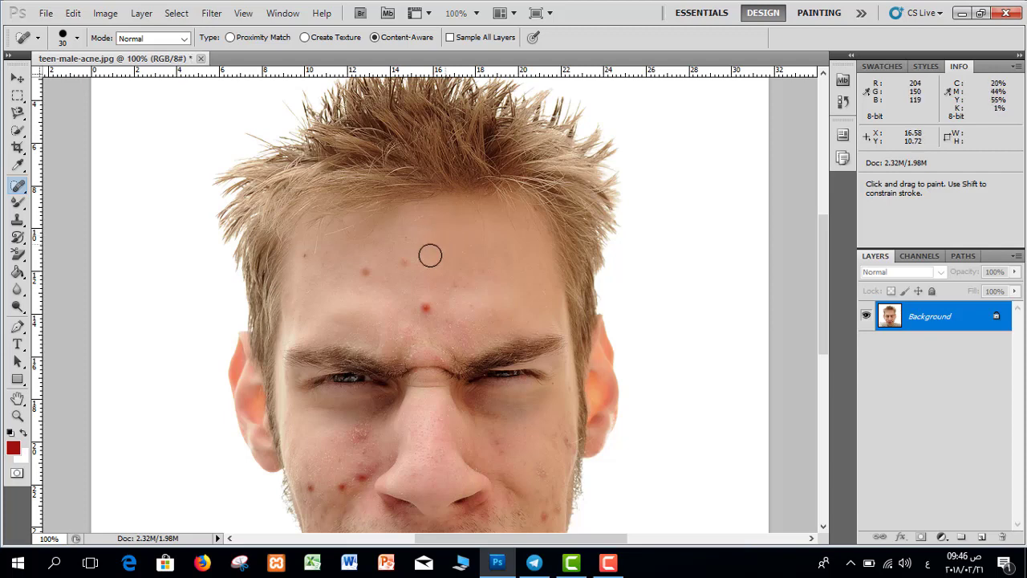
{"action": "left_click", "coordinate": [402, 262]}
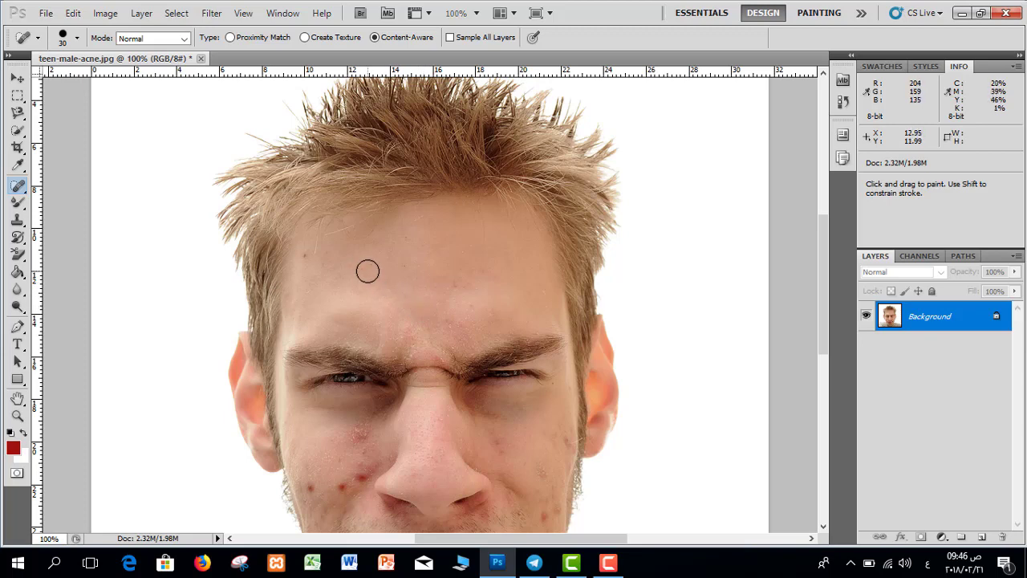
{"action": "left_click", "coordinate": [304, 259]}
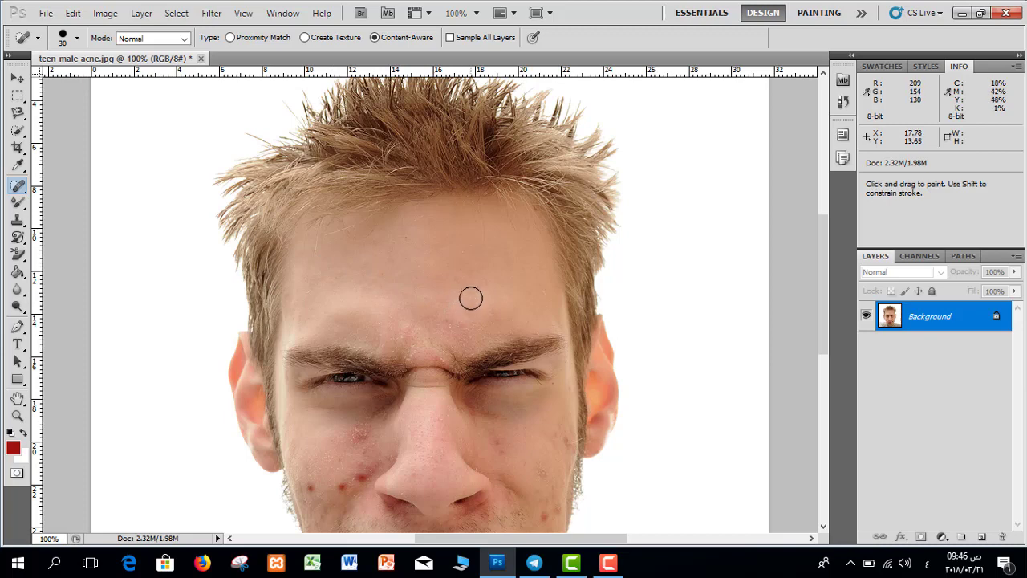
{"action": "left_click_drag", "start_coordinate": [468, 291], "coordinate": [451, 280]}
{"action": "left_click", "coordinate": [444, 308]}
- Heal the outermost red spot on the image-left cheek with the Spot Healing Brush
{"action": "key", "text": "ctrl+plus"}
{"action": "scroll", "coordinate": [824, 338], "scroll_direction": "down", "scroll_amount": 5}
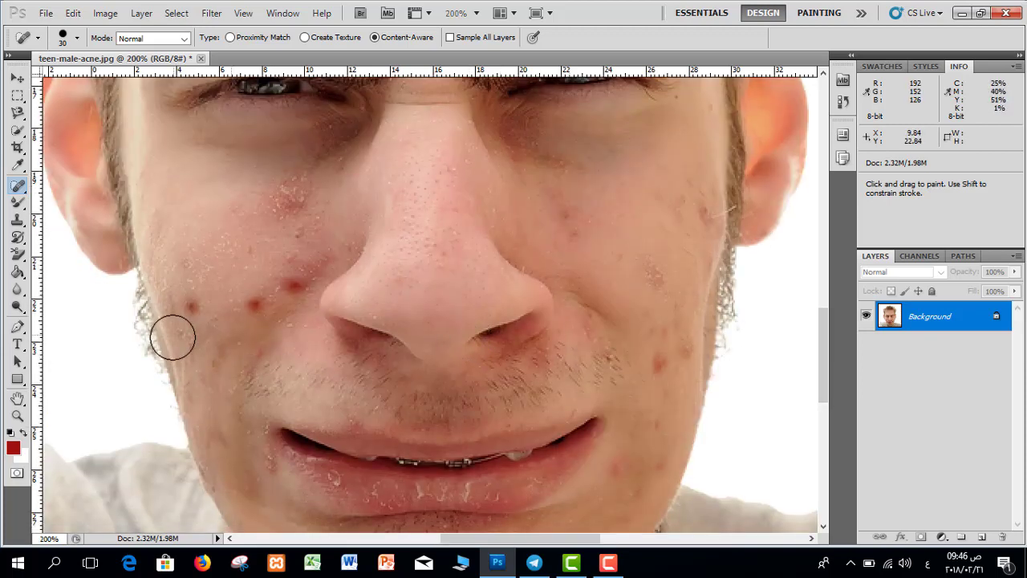
{"action": "left_click", "coordinate": [190, 305]}
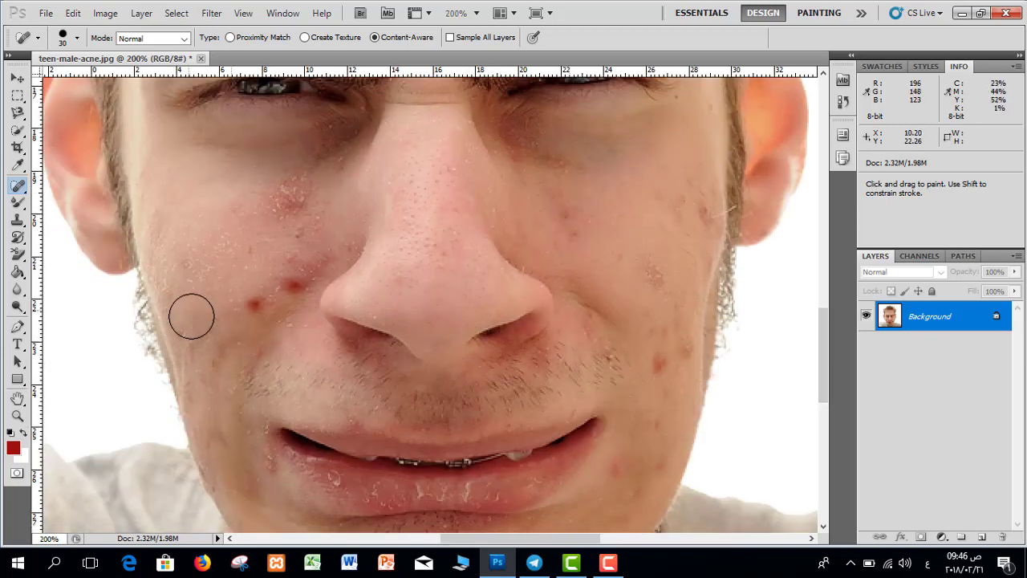
- Try to remove the red spots and redness beside the nose with the Spot Healing Brush, and undo those strokes
{"action": "left_click", "coordinate": [251, 307]}
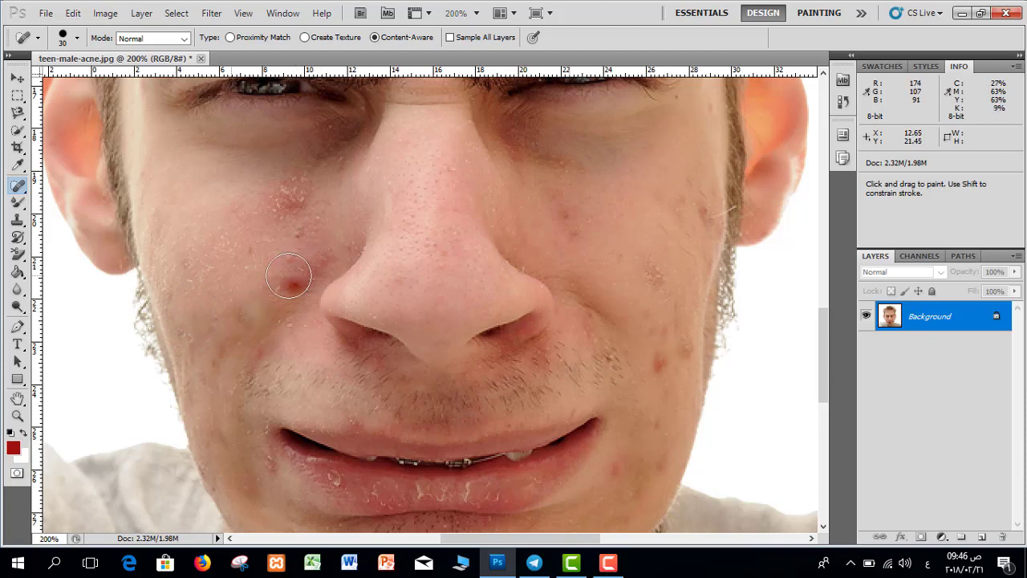
{"action": "left_click", "coordinate": [289, 276]}
{"action": "mouse_move", "coordinate": [289, 277]}
{"action": "left_mouse_down"}
{"action": "mouse_move", "coordinate": [304, 238]}
{"action": "mouse_move", "coordinate": [287, 204]}
{"action": "mouse_move", "coordinate": [313, 235]}
{"action": "mouse_move", "coordinate": [304, 266]}
{"action": "mouse_move", "coordinate": [284, 273]}
{"action": "mouse_move", "coordinate": [272, 247]}
{"action": "mouse_move", "coordinate": [255, 256]}
{"action": "mouse_move", "coordinate": [265, 250]}
{"action": "mouse_move", "coordinate": [260, 222]}
{"action": "mouse_move", "coordinate": [260, 277]}
{"action": "left_mouse_up"}
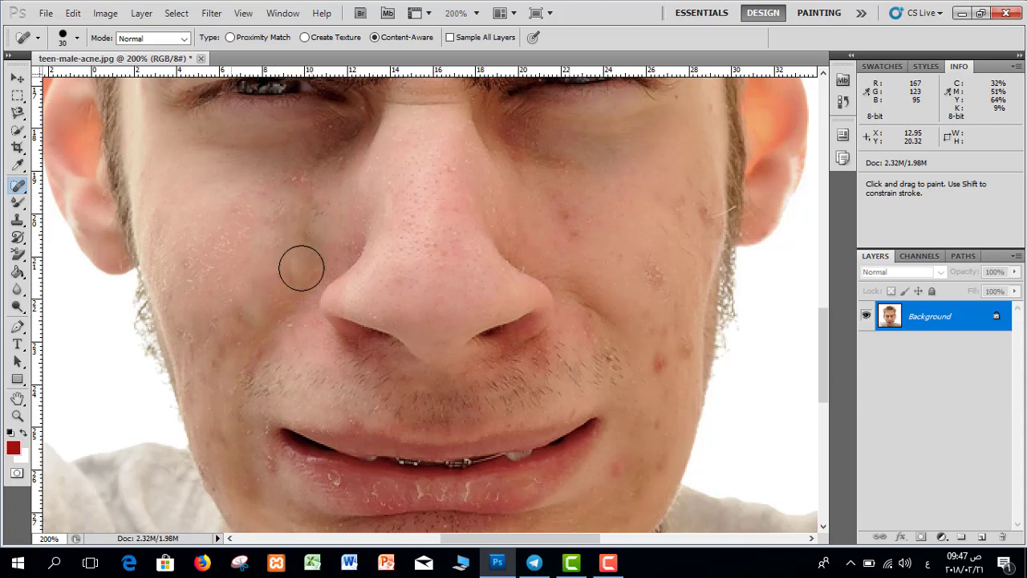
{"action": "key", "text": "ctrl"}
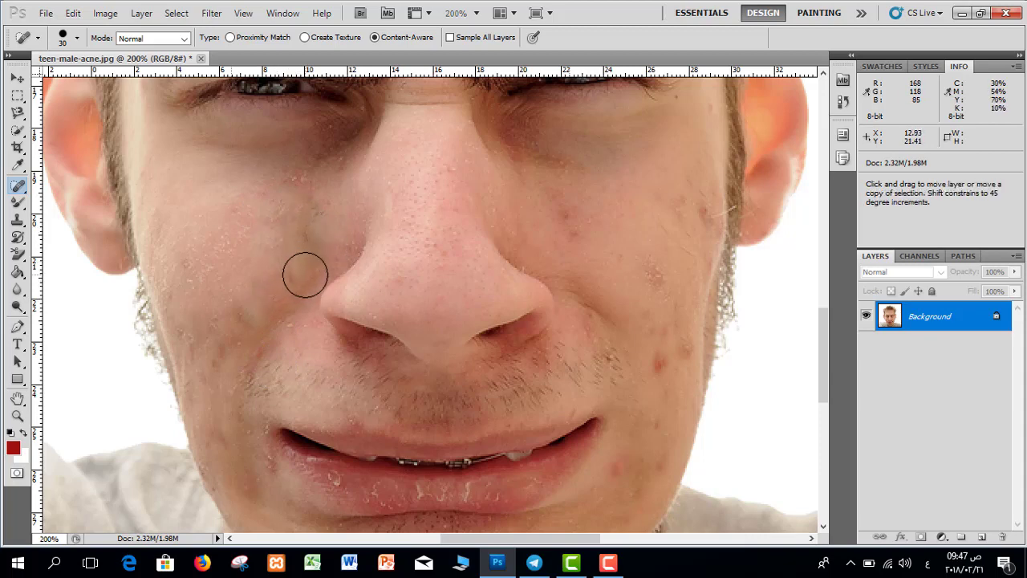
{"action": "key", "text": "ctrl+alt+z"}
{"action": "key", "text": "ctrl+alt+z"}
{"action": "key", "text": "ctrl+alt+z"}
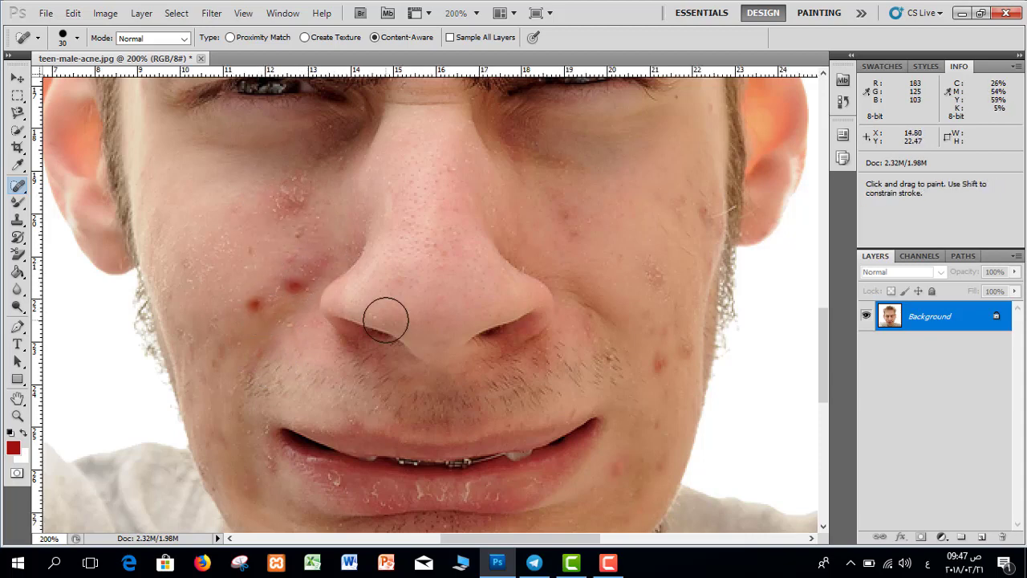
- Switch to the Healing Brush Tool, sample clear skin on the image-left cheek, and paint over that cheek's red spots
{"action": "right_click", "coordinate": [18, 186]}
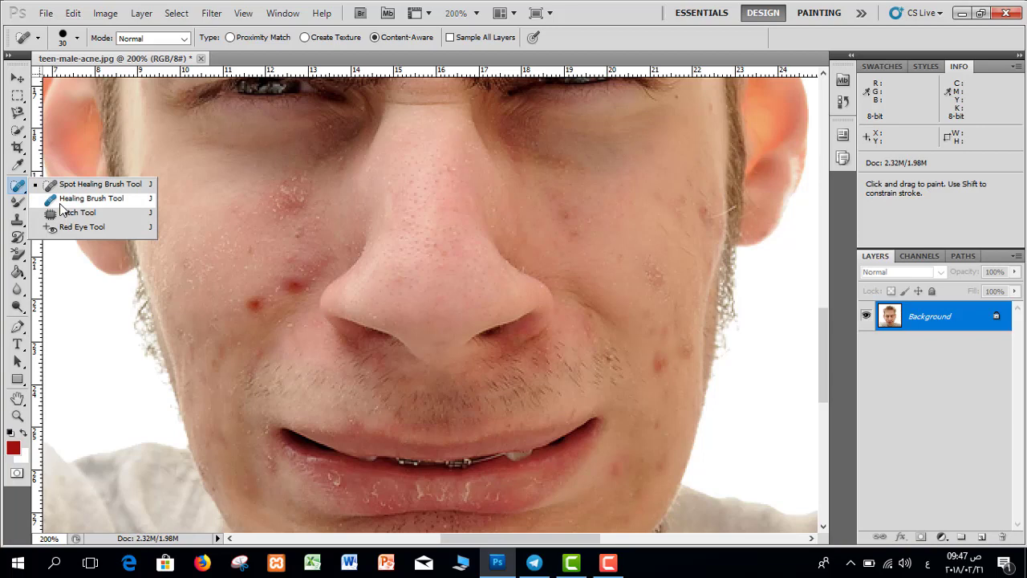
{"action": "left_click", "coordinate": [63, 199]}
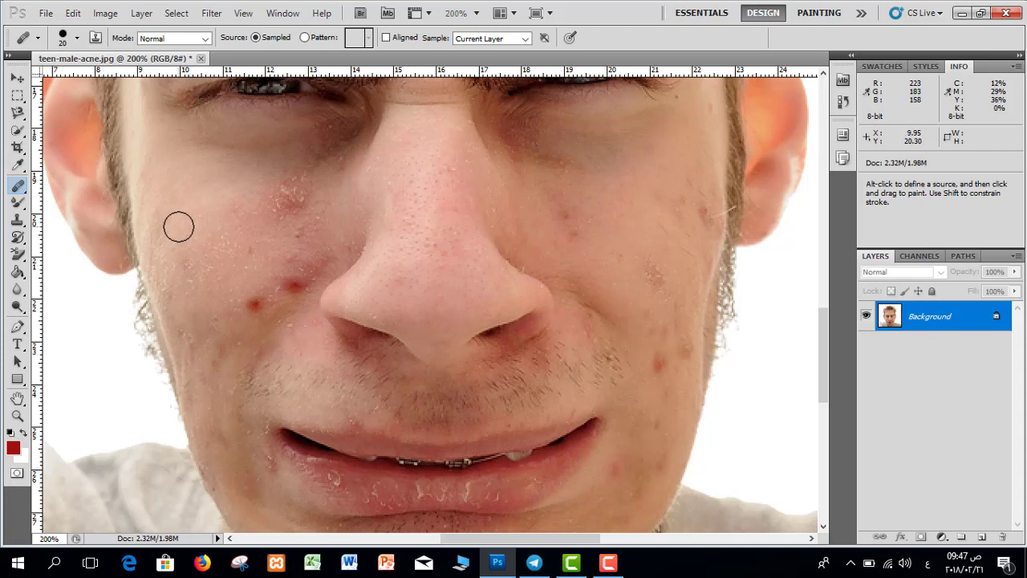
{"action": "key", "text": "alt"}
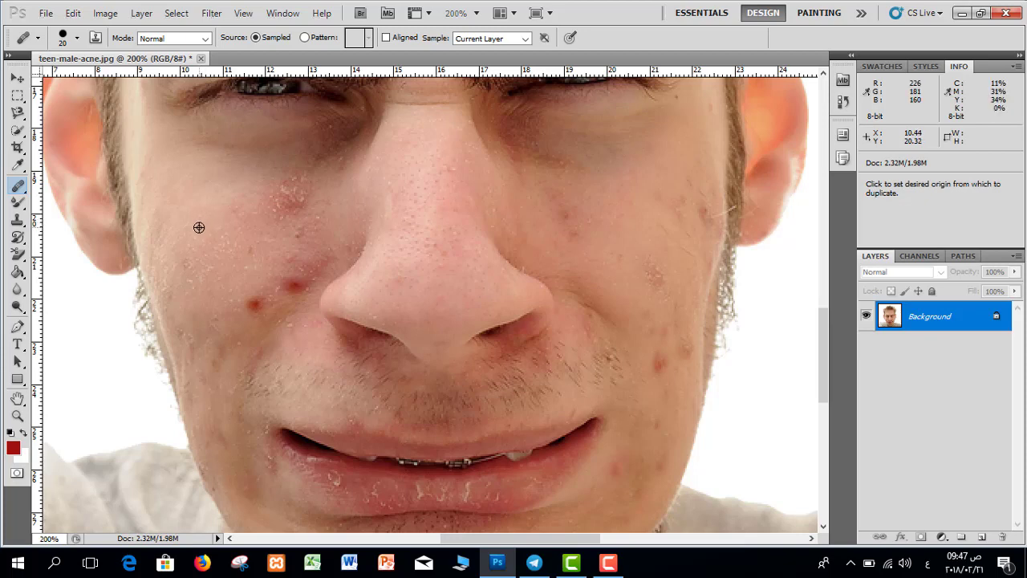
{"action": "left_click", "coordinate": [199, 227], "text": "alt"}
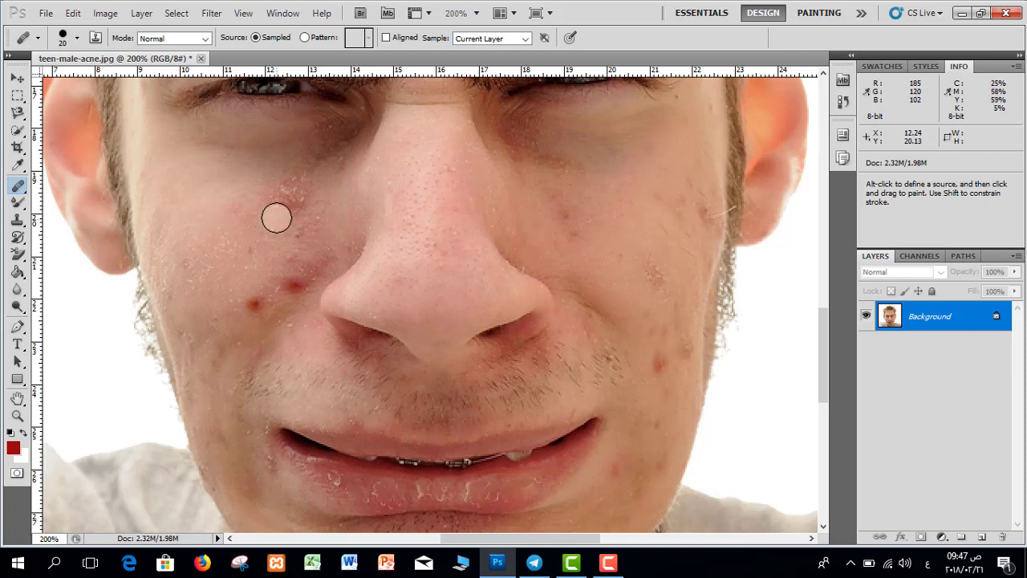
{"action": "mouse_move", "coordinate": [278, 213]}
{"action": "left_mouse_down"}
{"action": "mouse_move", "coordinate": [269, 221]}
{"action": "mouse_move", "coordinate": [292, 196]}
{"action": "mouse_move", "coordinate": [294, 222]}
{"action": "mouse_move", "coordinate": [281, 218]}
{"action": "mouse_move", "coordinate": [281, 202]}
{"action": "mouse_move", "coordinate": [258, 212]}
{"action": "mouse_move", "coordinate": [318, 235]}
{"action": "mouse_move", "coordinate": [295, 256]}
{"action": "mouse_move", "coordinate": [313, 265]}
{"action": "mouse_move", "coordinate": [263, 301]}
{"action": "left_mouse_up"}
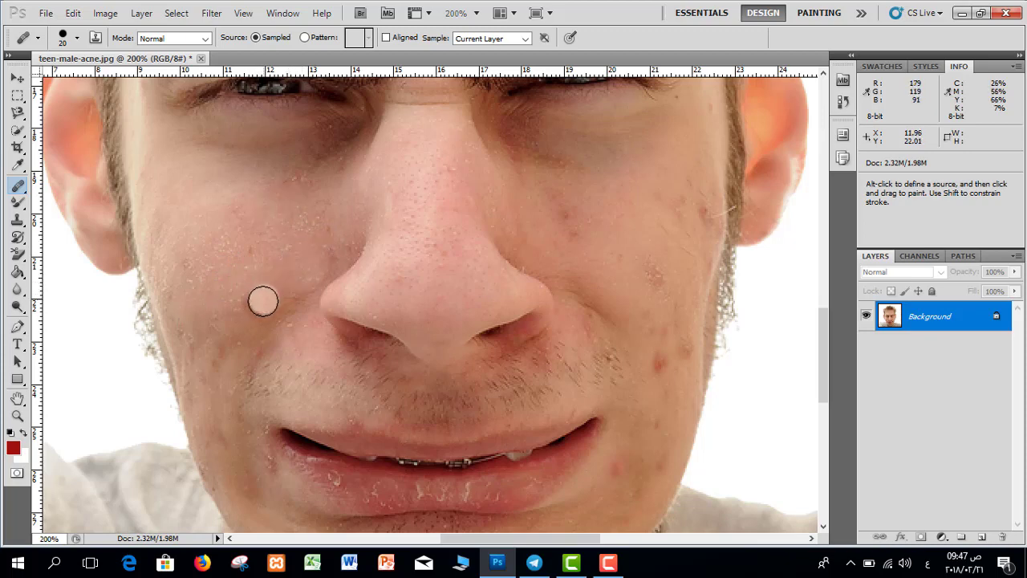
{"action": "left_click", "coordinate": [230, 325]}
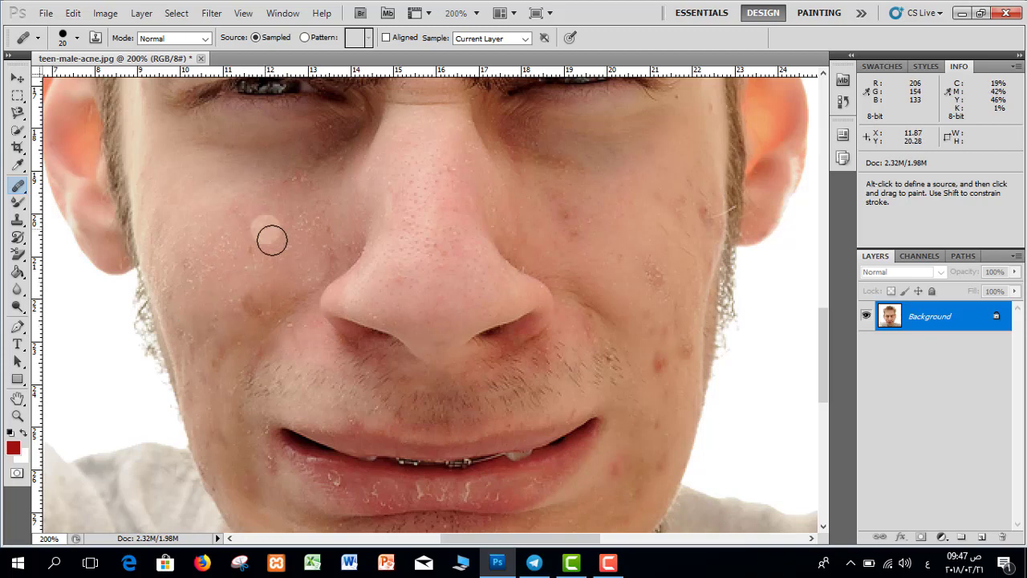
- Dab the Healing Brush over the remaining small blemishes between the image-left cheek and the nose
{"action": "left_click", "coordinate": [296, 238]}
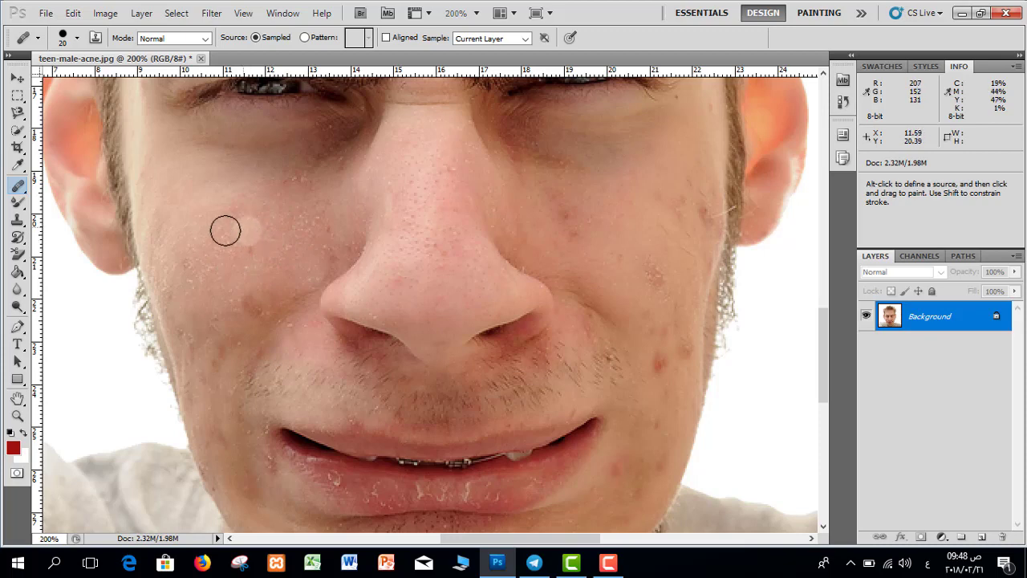
{"action": "left_click", "coordinate": [263, 247]}
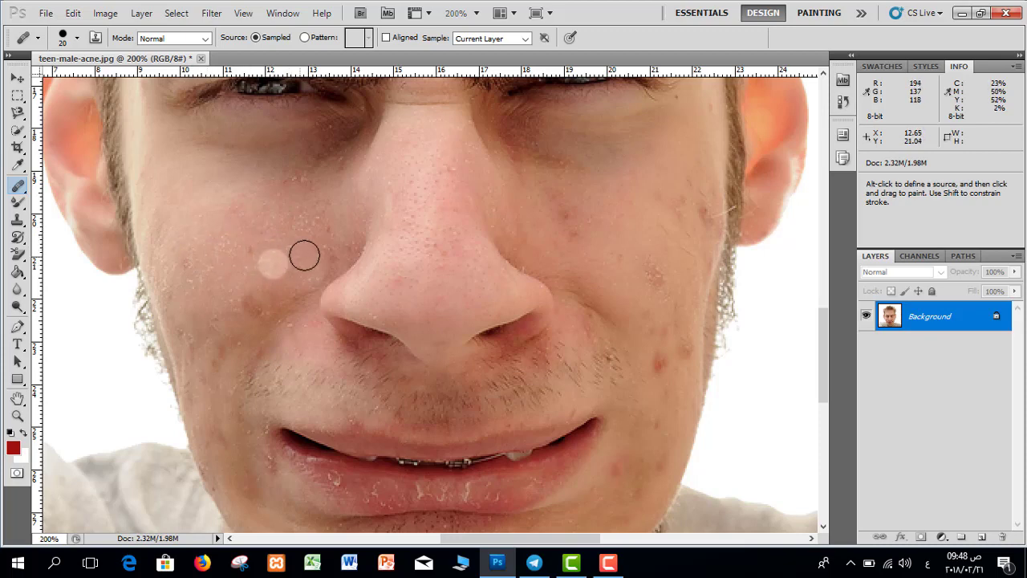
{"action": "left_click", "coordinate": [311, 253]}
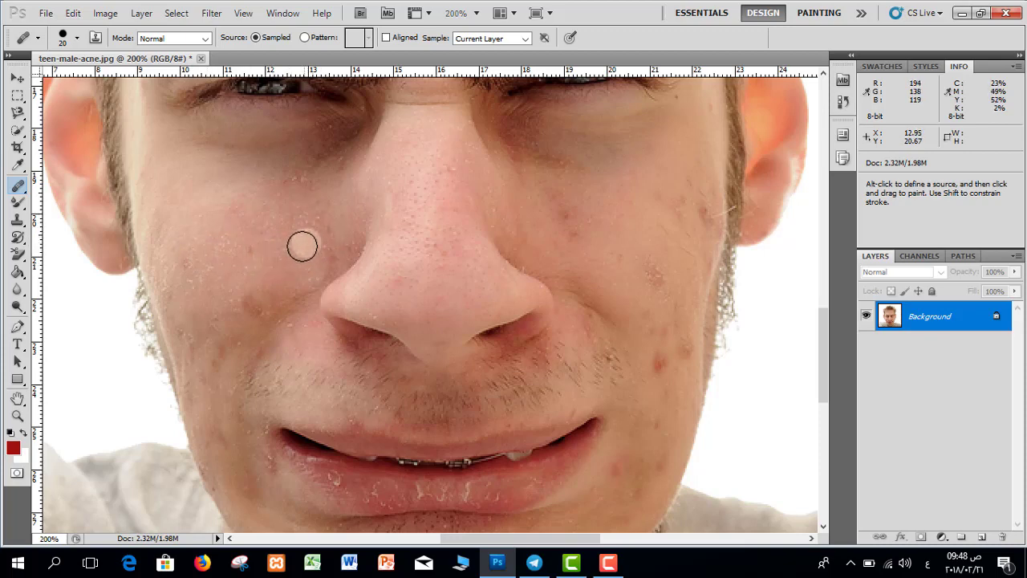
{"action": "left_click", "coordinate": [285, 253]}
{"action": "left_click", "coordinate": [263, 257]}
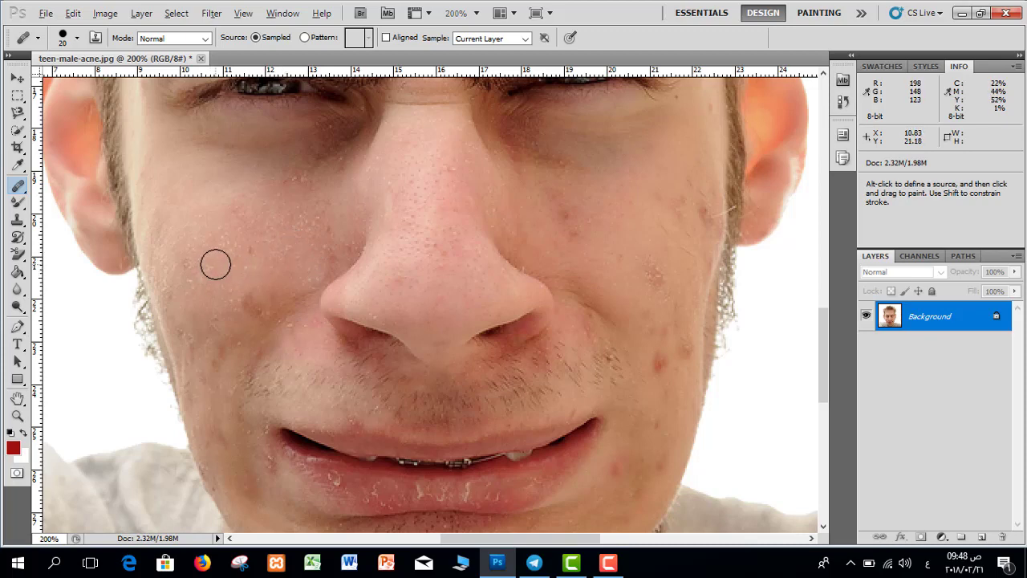
- Resample clear skin at the middle of the image-left cheek and heal the brownish marks around it
{"action": "key", "text": "alt"}
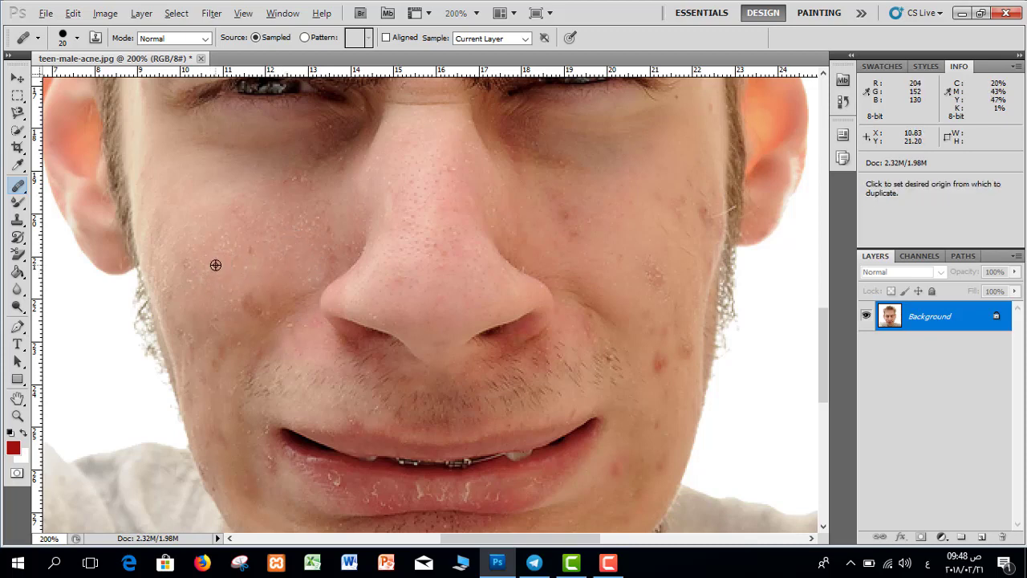
{"action": "left_click", "coordinate": [215, 265], "text": "alt"}
{"action": "left_click_drag", "start_coordinate": [254, 253], "coordinate": [239, 212]}
{"action": "mouse_move", "coordinate": [239, 310]}
{"action": "left_mouse_down"}
{"action": "mouse_move", "coordinate": [266, 290]}
{"action": "mouse_move", "coordinate": [246, 313]}
{"action": "left_mouse_up"}
{"action": "key", "text": "ctrl+z"}
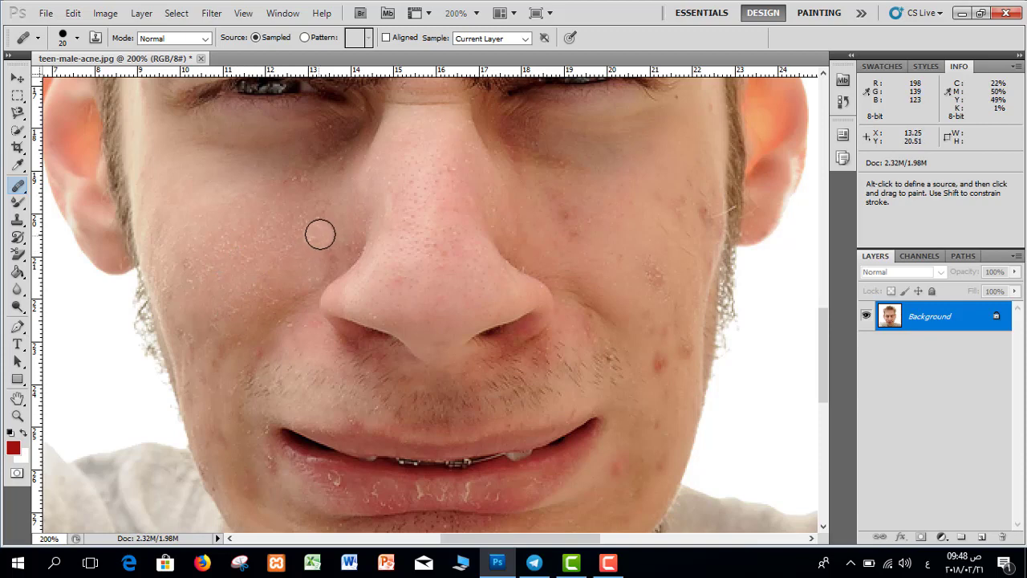
- Undo the stray healing stroke, resample clear skin on the image-left cheek, and heal the crease beside the nose
{"action": "mouse_move", "coordinate": [324, 235]}
{"action": "left_mouse_down"}
{"action": "mouse_move", "coordinate": [312, 270]}
{"action": "mouse_move", "coordinate": [280, 294]}
{"action": "left_mouse_up"}
{"action": "key", "text": "ctrl+z"}
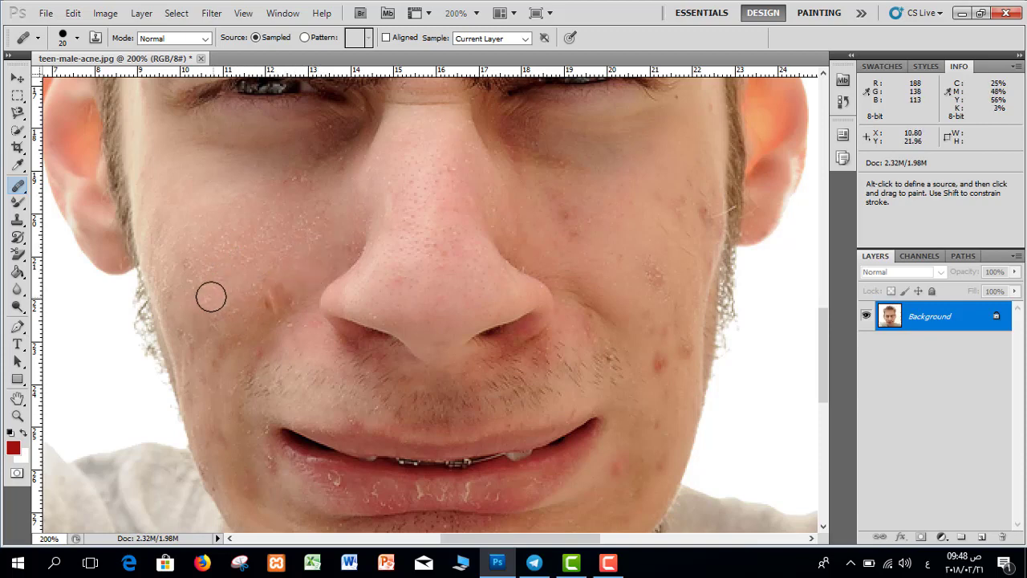
{"action": "key", "text": "alt"}
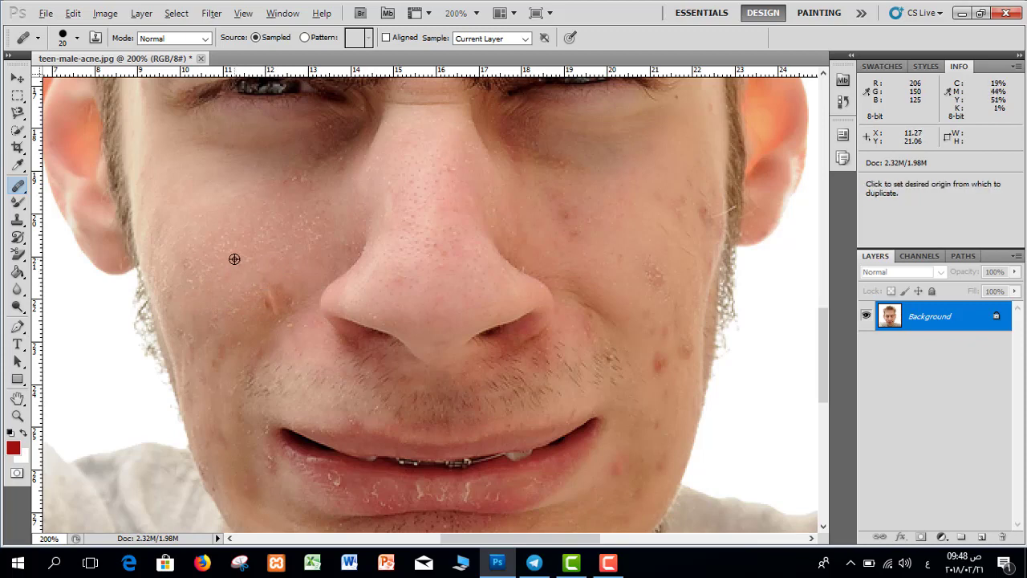
{"action": "left_click", "coordinate": [234, 259], "text": "alt"}
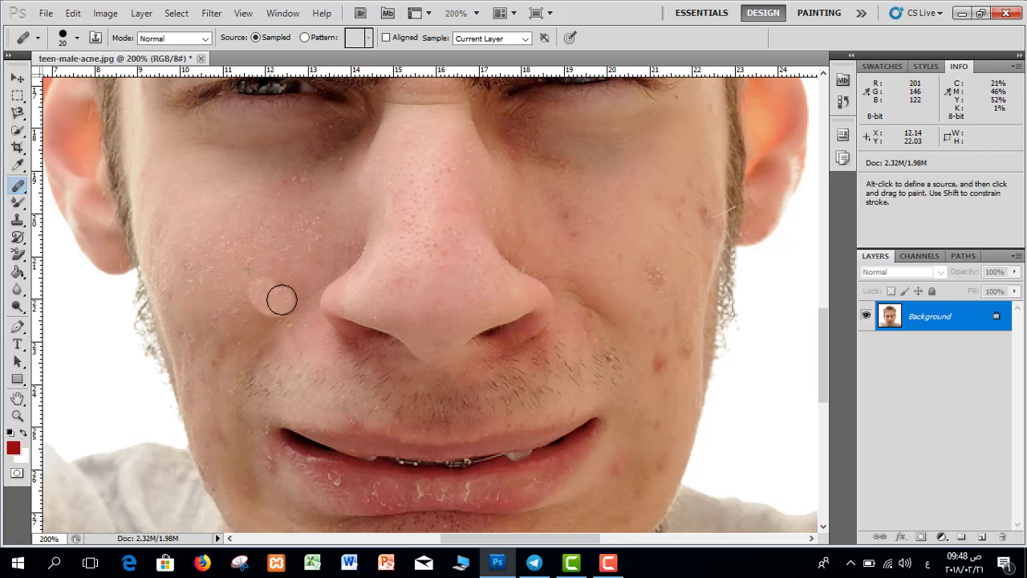
- Compare the original and retouched portrait by reverting to the saved version and toggling the revert, ending on the retouched state
{"action": "key", "text": "ctrl+minus"}
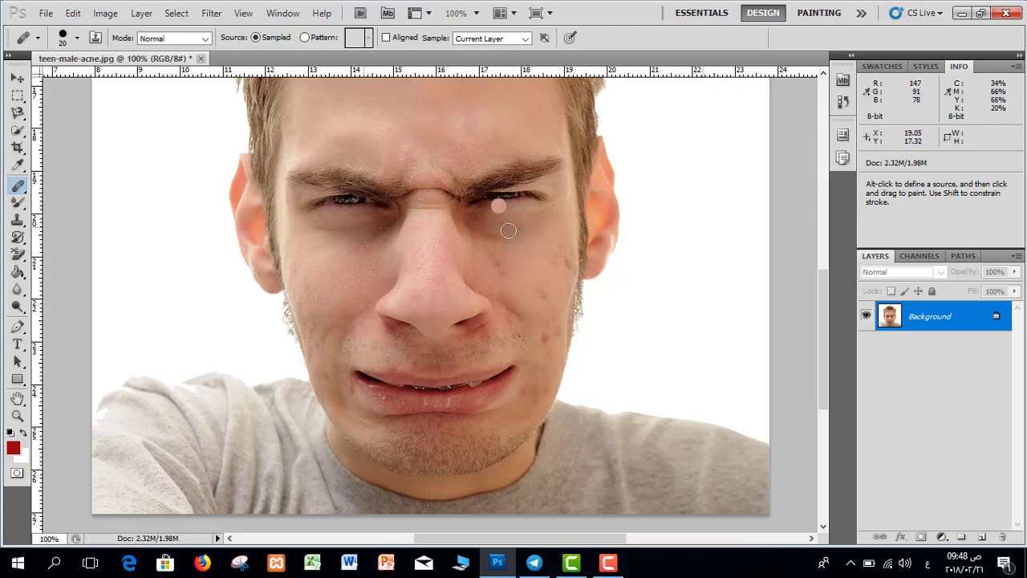
{"action": "left_click", "coordinate": [757, 338]}
{"action": "left_click_drag", "start_coordinate": [825, 331], "coordinate": [826, 308]}
{"action": "key", "text": "F12"}
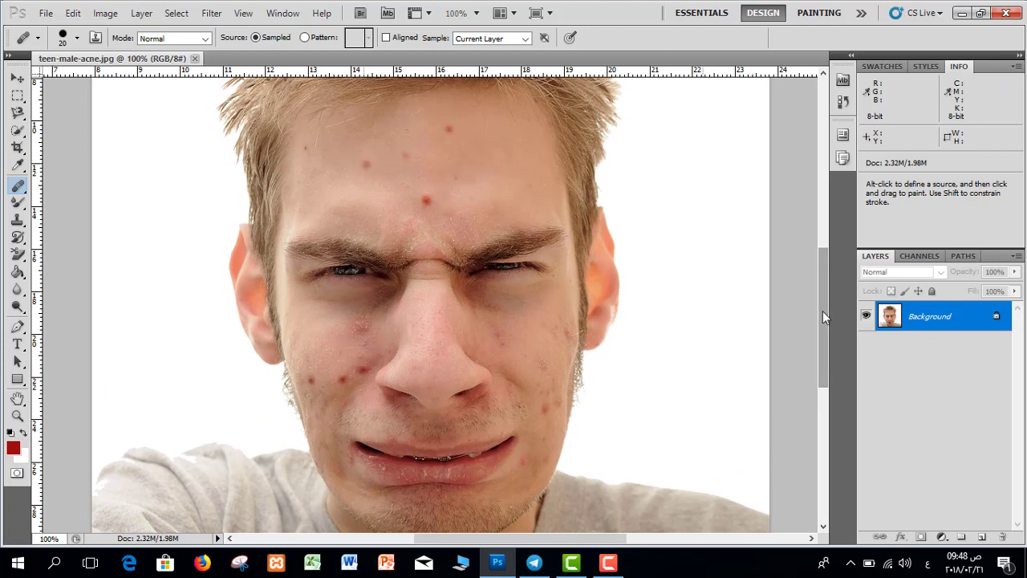
{"action": "key", "text": "ctrl+z"}
{"action": "key", "text": "ctrl+z"}
{"action": "key", "text": "ctrl+z"}
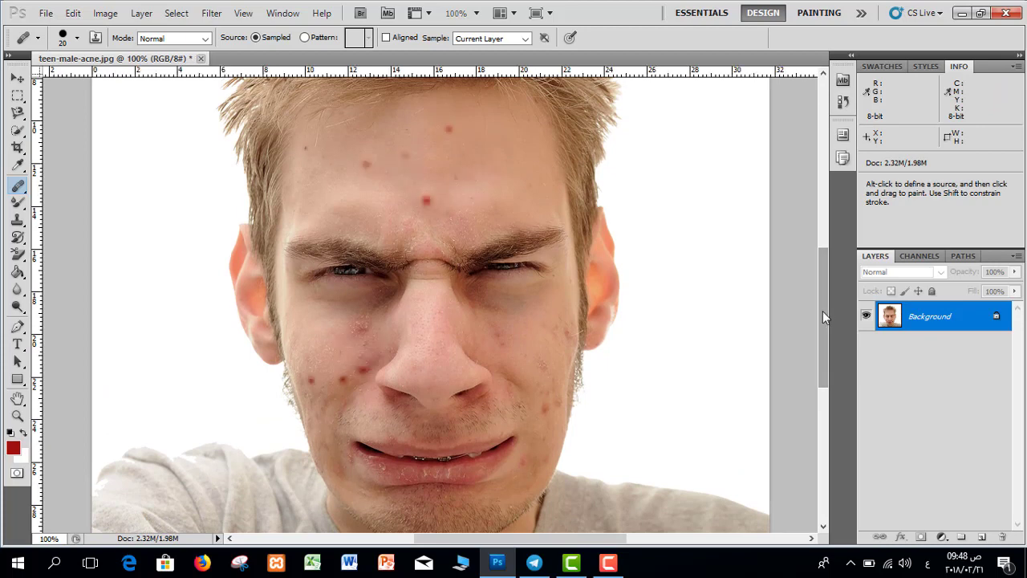
{"action": "key", "text": "ctrl+z"}
{"action": "key", "text": "ctrl+z"}
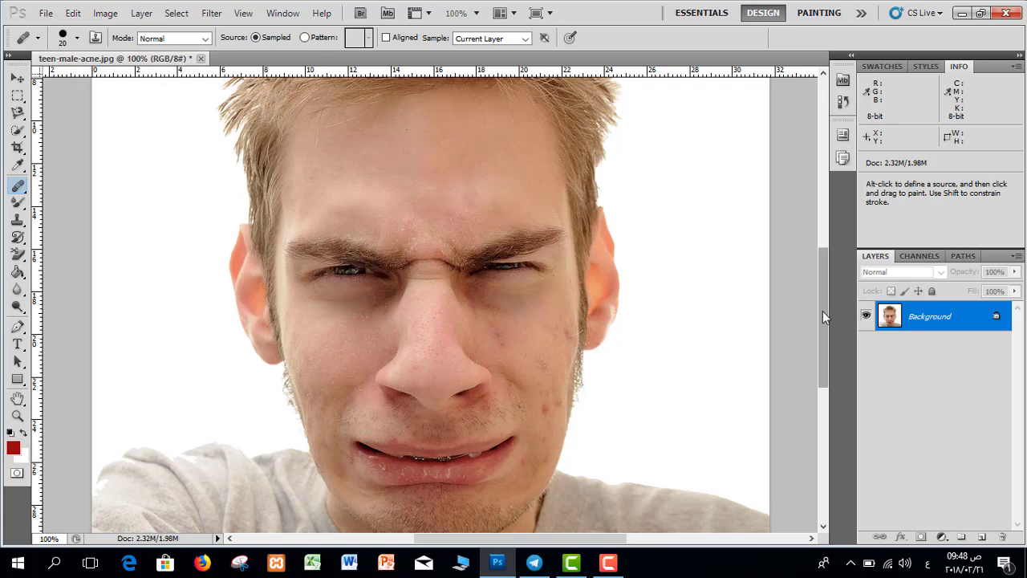
- Switch to the Patch Tool and open sk.JPG from the Pictures folder
{"action": "left_click", "coordinate": [20, 186]}
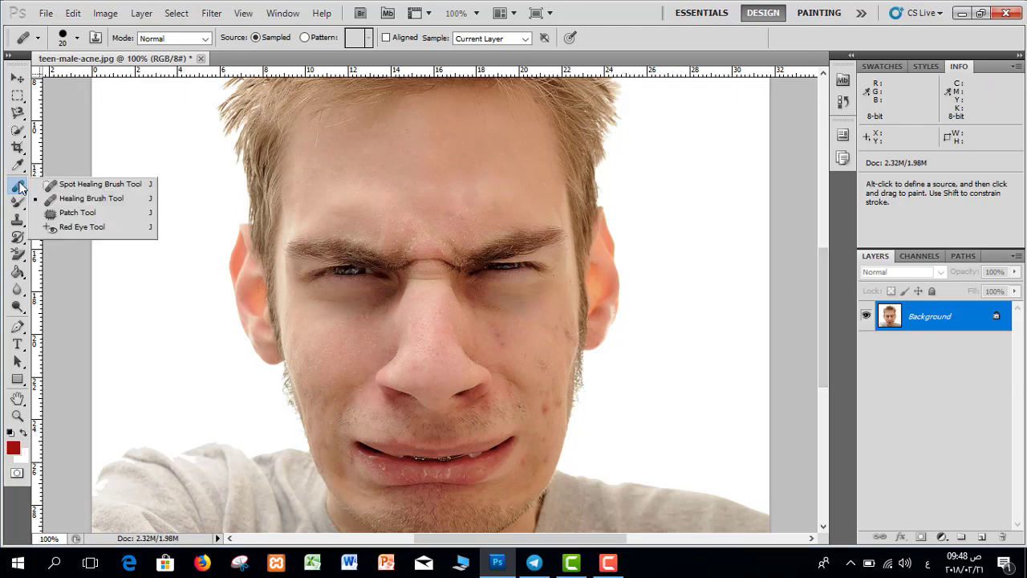
{"action": "left_click", "coordinate": [76, 214]}
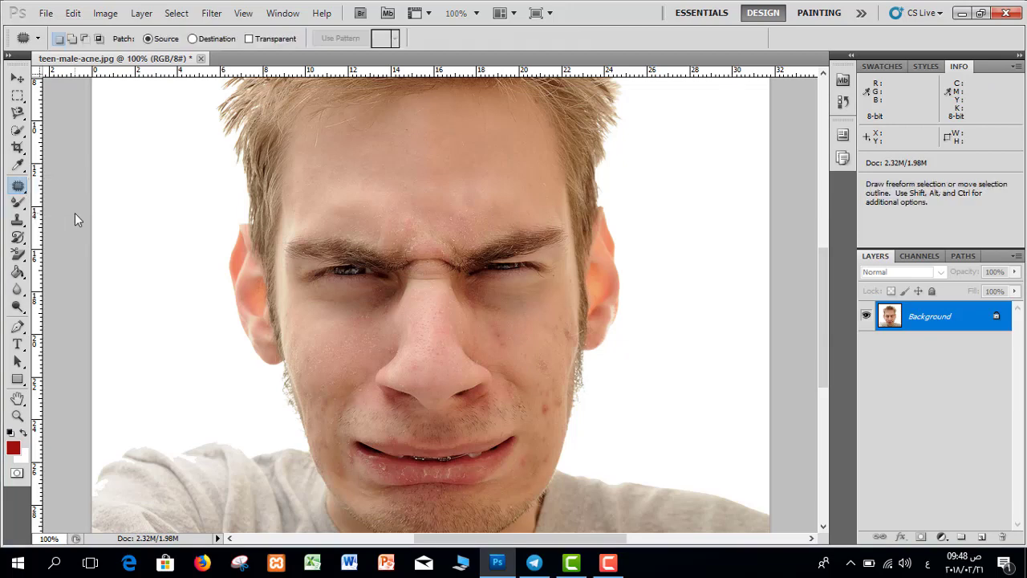
{"action": "left_click", "coordinate": [45, 13]}
{"action": "left_click", "coordinate": [64, 42]}
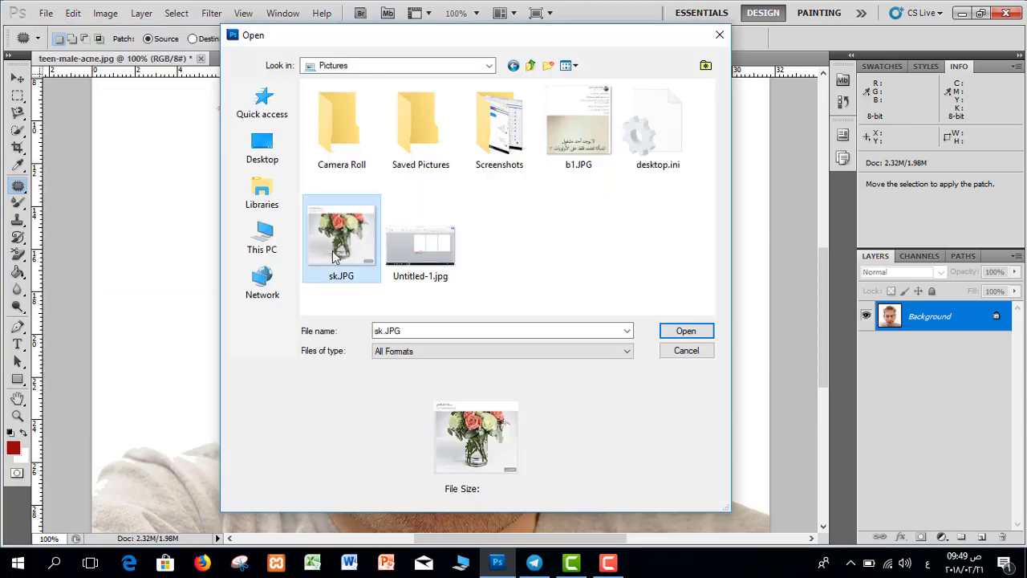
{"action": "double_click", "coordinate": [337, 241]}
{"action": "left_click_drag", "start_coordinate": [536, 292], "coordinate": [310, 166]}
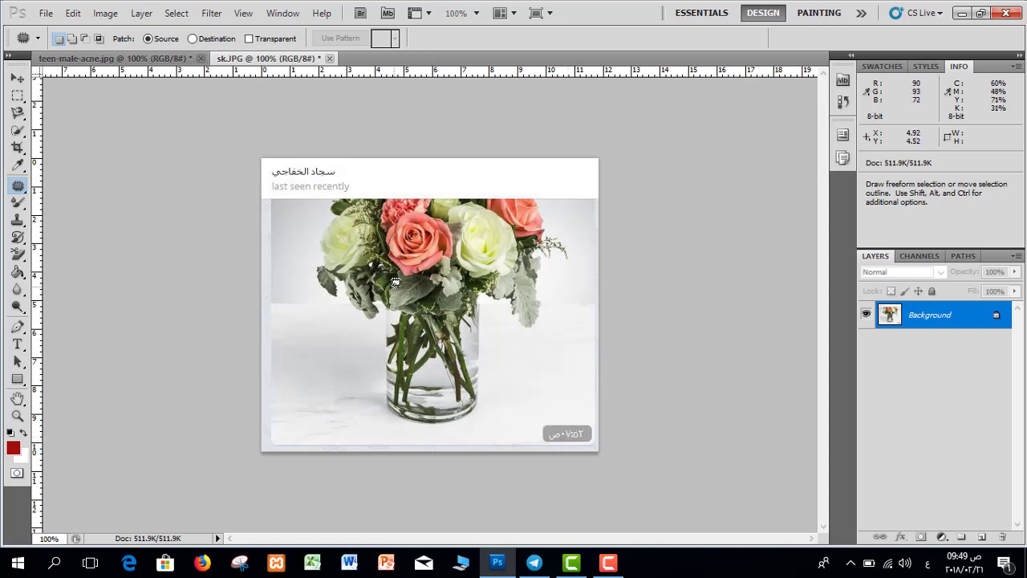
- Outline the grey time stamp near the flower image's lower-right corner, patch it with the plain background above, and clear the selection
{"action": "right_click", "coordinate": [16, 187]}
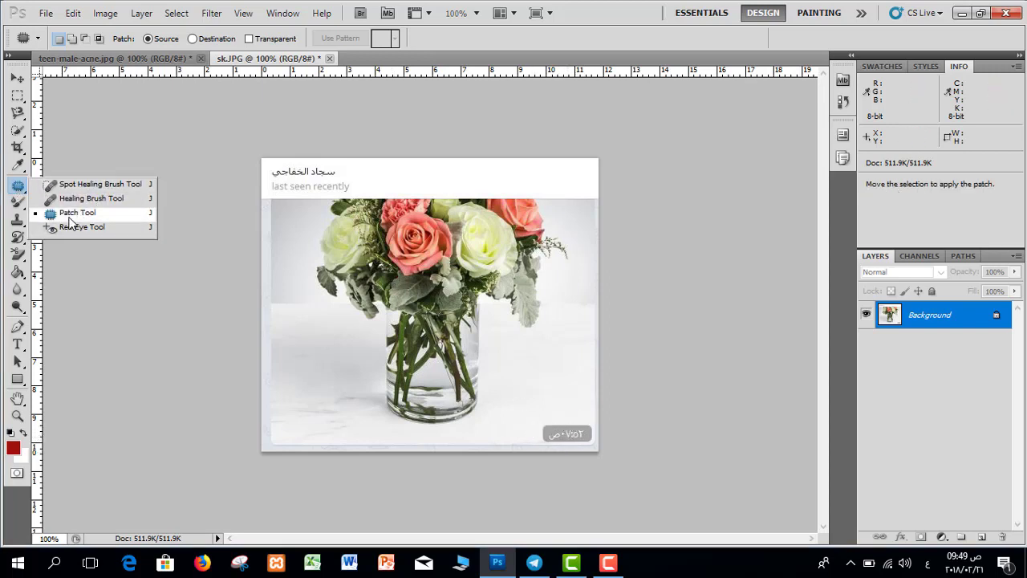
{"action": "left_click", "coordinate": [68, 214]}
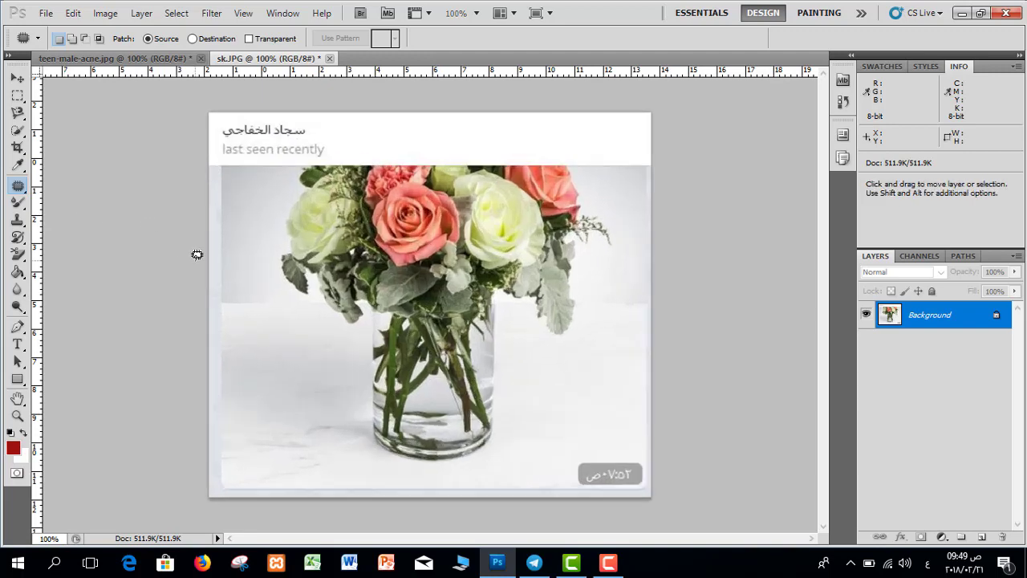
{"action": "key", "text": "ctrl+plus"}
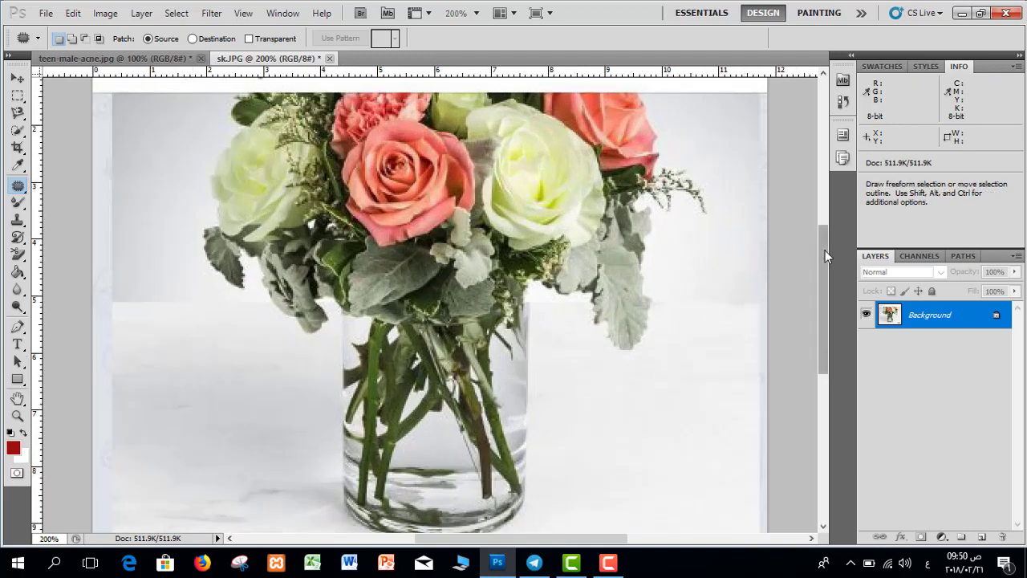
{"action": "scroll", "coordinate": [830, 347], "scroll_direction": "down", "scroll_amount": 5}
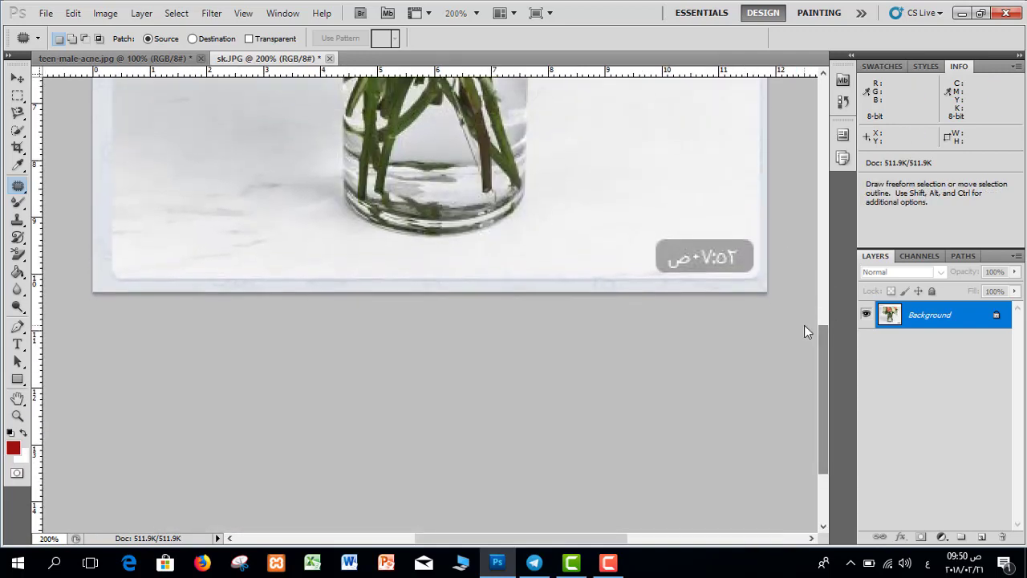
{"action": "key", "text": "ctrl+plus"}
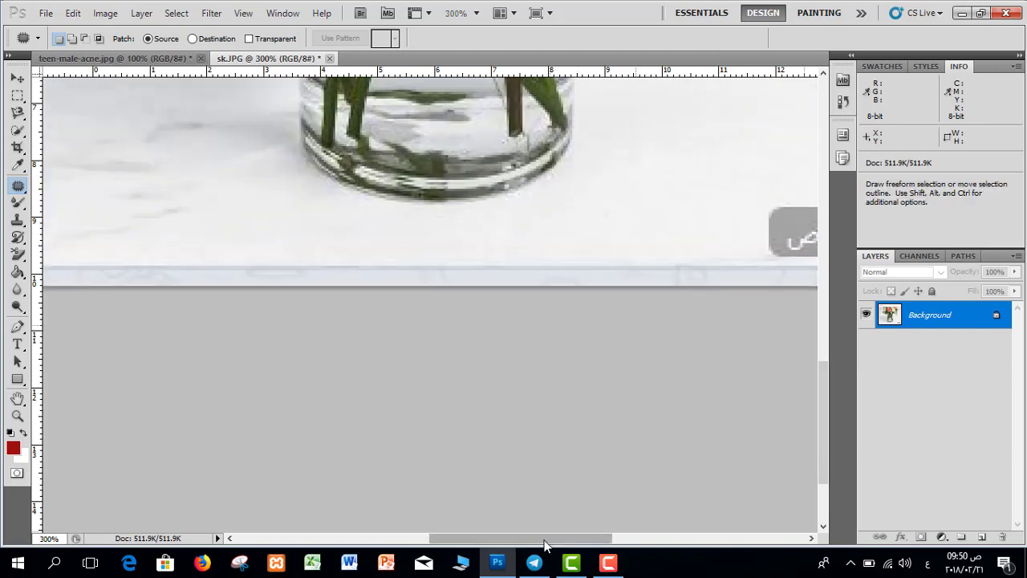
{"action": "left_click_drag", "start_coordinate": [543, 538], "coordinate": [601, 539]}
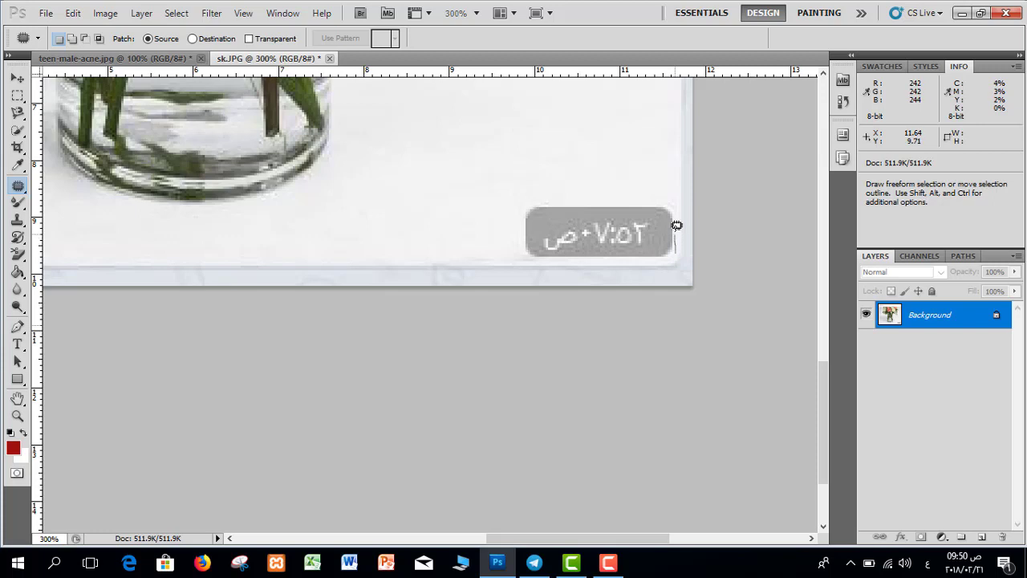
{"action": "mouse_move", "coordinate": [670, 198]}
{"action": "left_mouse_down"}
{"action": "mouse_move", "coordinate": [564, 188]}
{"action": "mouse_move", "coordinate": [522, 201]}
{"action": "left_mouse_up"}
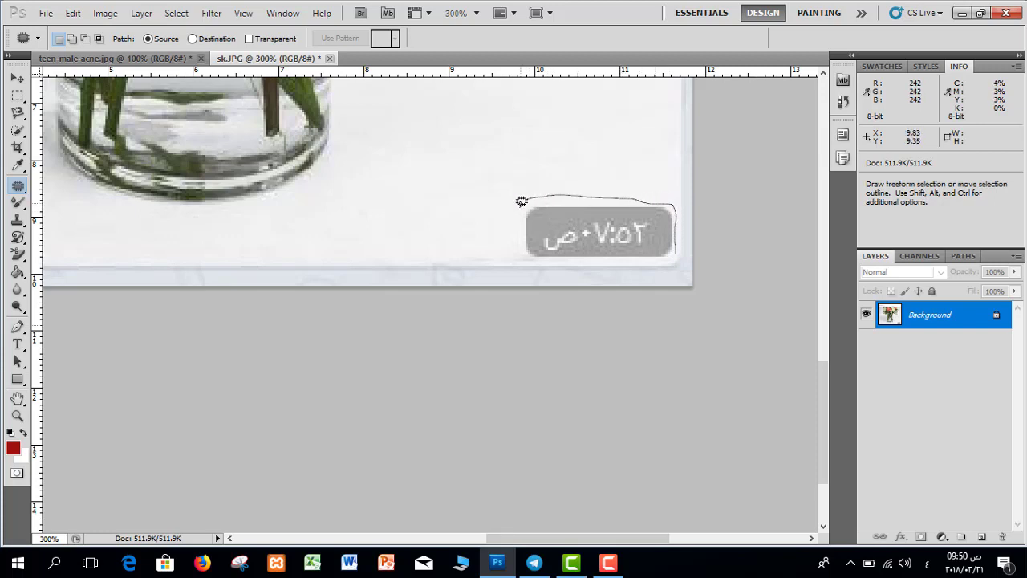
{"action": "mouse_move", "coordinate": [515, 239]}
{"action": "left_mouse_down"}
{"action": "mouse_move", "coordinate": [672, 254]}
{"action": "mouse_move", "coordinate": [677, 244]}
{"action": "mouse_move", "coordinate": [645, 240]}
{"action": "mouse_move", "coordinate": [607, 160]}
{"action": "left_mouse_up"}
{"action": "key", "text": "ctrl+d"}
{"action": "key", "text": "ctrl+1"}
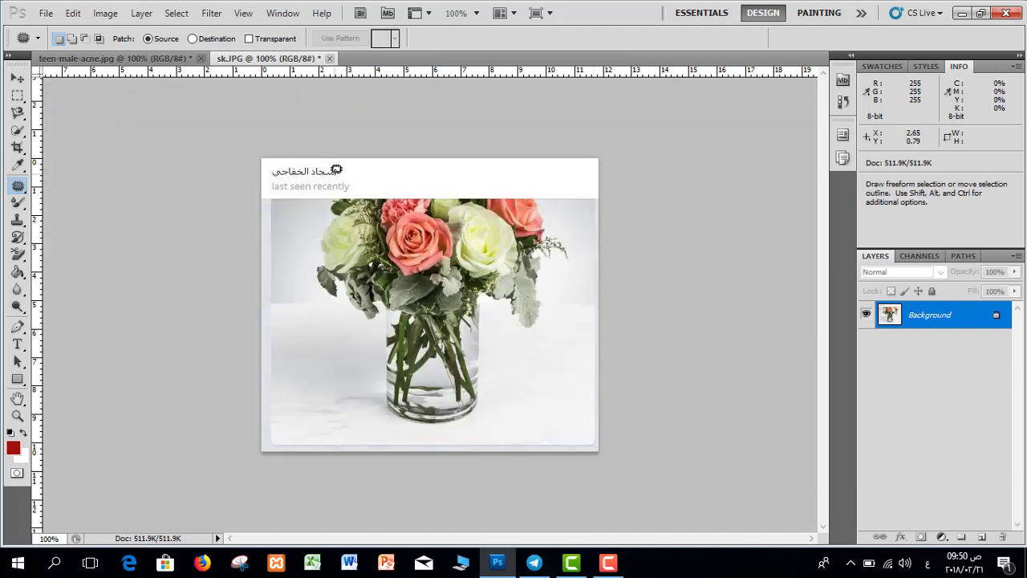
- Patch the contact name and the "last seen recently" text in the header with blank white background, and clear the selection
{"action": "key", "text": "ctrl+plus"}
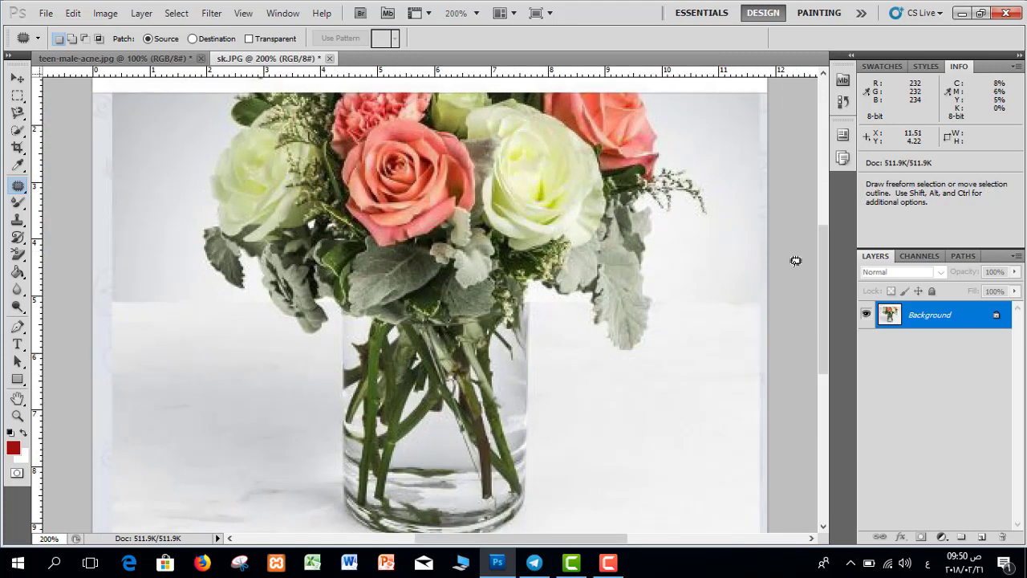
{"action": "left_click_drag", "start_coordinate": [820, 260], "coordinate": [815, 195]}
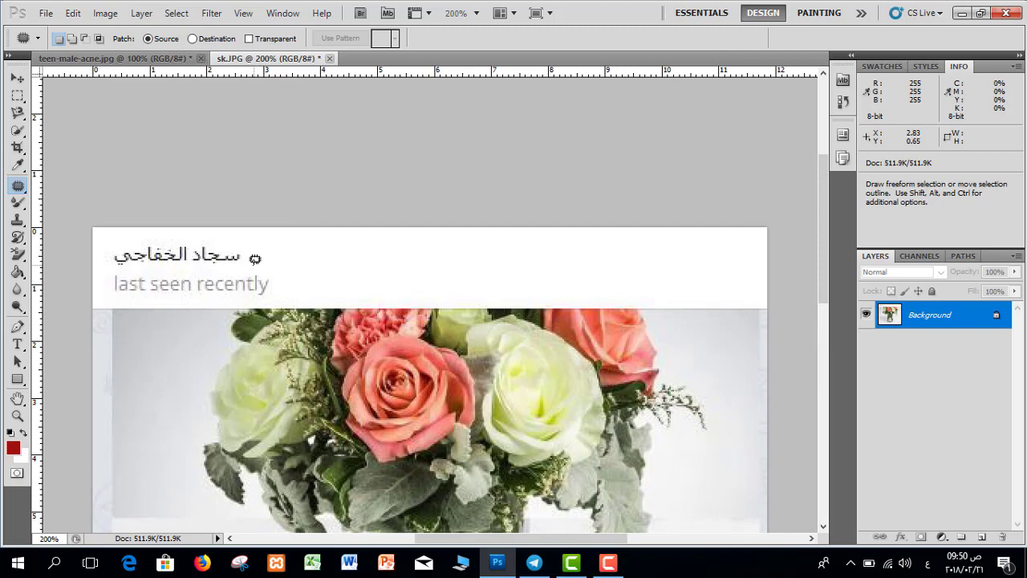
{"action": "left_click_drag", "start_coordinate": [223, 261], "coordinate": [107, 260]}
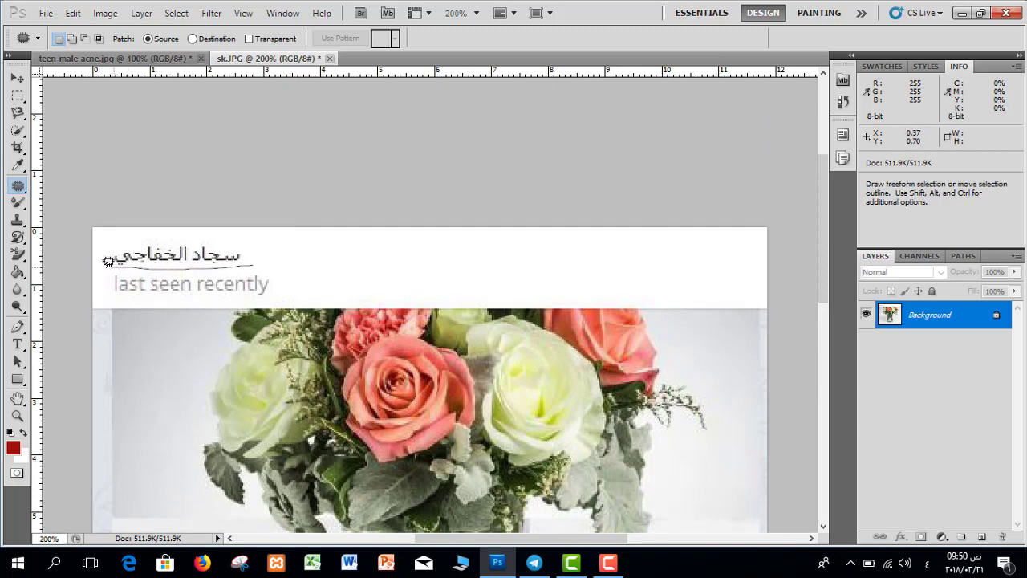
{"action": "mouse_move", "coordinate": [143, 231]}
{"action": "left_mouse_down"}
{"action": "mouse_move", "coordinate": [216, 232]}
{"action": "mouse_move", "coordinate": [248, 257]}
{"action": "left_mouse_up"}
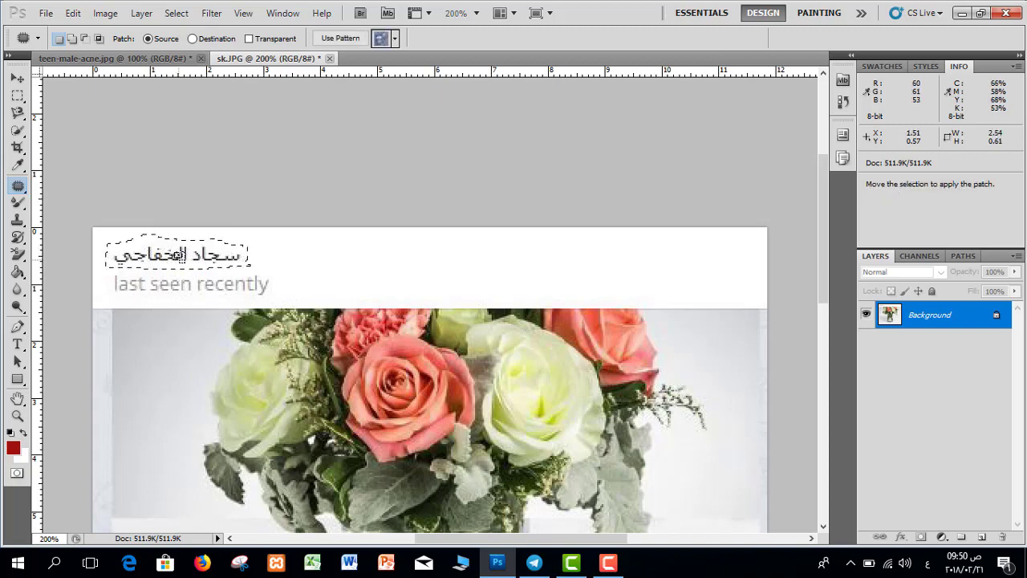
{"action": "mouse_move", "coordinate": [178, 255]}
{"action": "left_mouse_down"}
{"action": "mouse_move", "coordinate": [271, 259]}
{"action": "mouse_move", "coordinate": [169, 257]}
{"action": "mouse_move", "coordinate": [223, 246]}
{"action": "mouse_move", "coordinate": [367, 277]}
{"action": "left_mouse_up"}
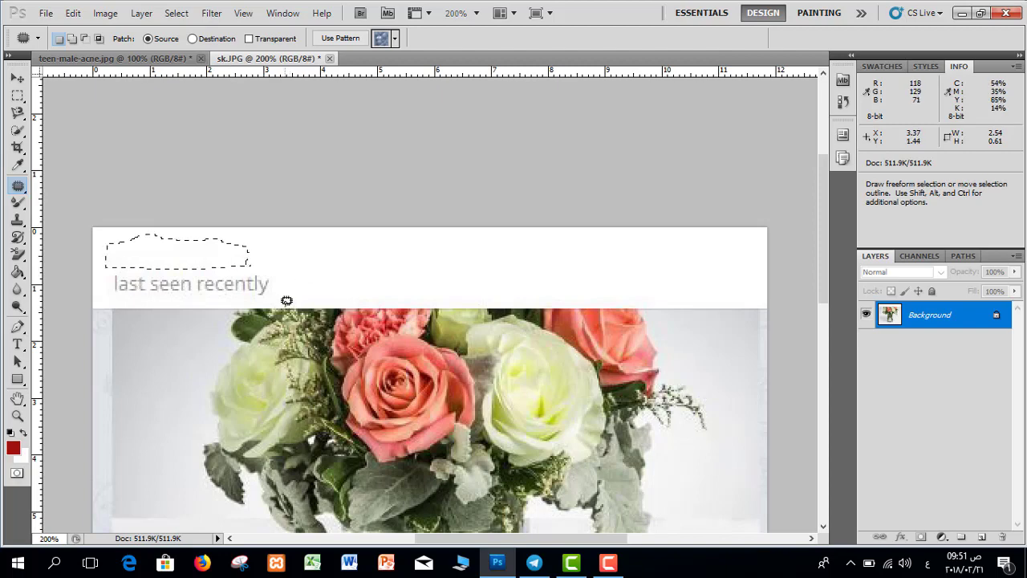
{"action": "mouse_move", "coordinate": [286, 301]}
{"action": "left_mouse_down"}
{"action": "mouse_move", "coordinate": [146, 295]}
{"action": "mouse_move", "coordinate": [104, 286]}
{"action": "mouse_move", "coordinate": [104, 274]}
{"action": "mouse_move", "coordinate": [198, 253]}
{"action": "mouse_move", "coordinate": [276, 264]}
{"action": "mouse_move", "coordinate": [280, 290]}
{"action": "mouse_move", "coordinate": [275, 271]}
{"action": "mouse_move", "coordinate": [451, 268]}
{"action": "left_mouse_up"}
{"action": "key", "text": "ctrl+d"}
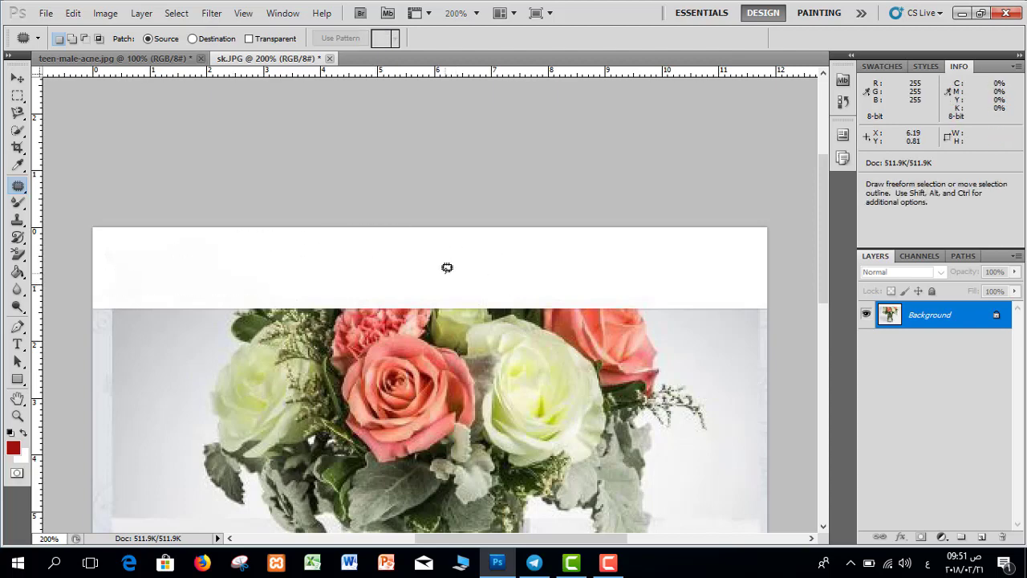
- Compare the flower image before and after patching by reverting to the saved version and undoing the revert
{"action": "key", "text": "ctrl+minus"}
{"action": "key", "text": "ctrl+minus"}
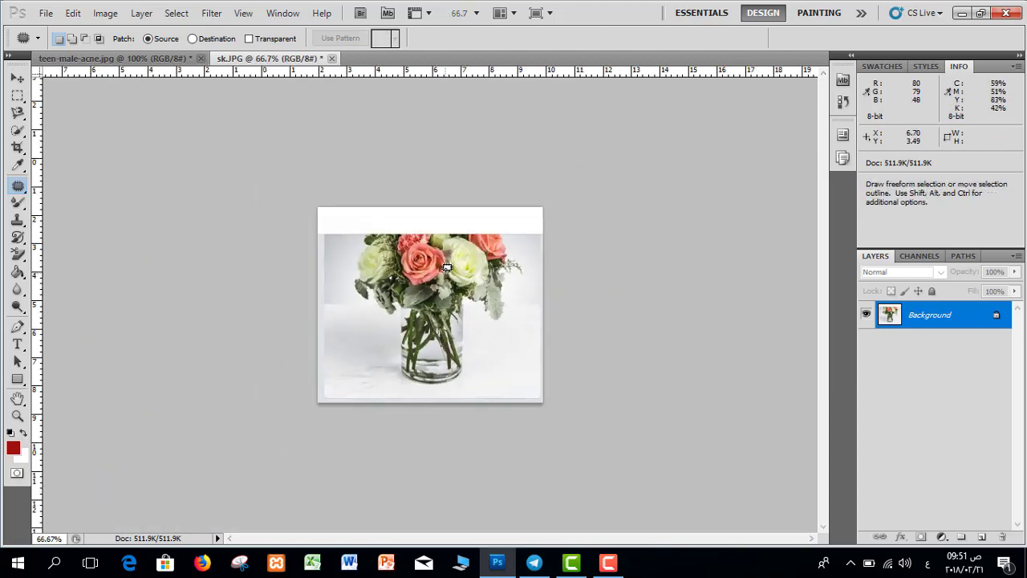
{"action": "key", "text": "F12"}
{"action": "key", "text": "ctrl+z"}
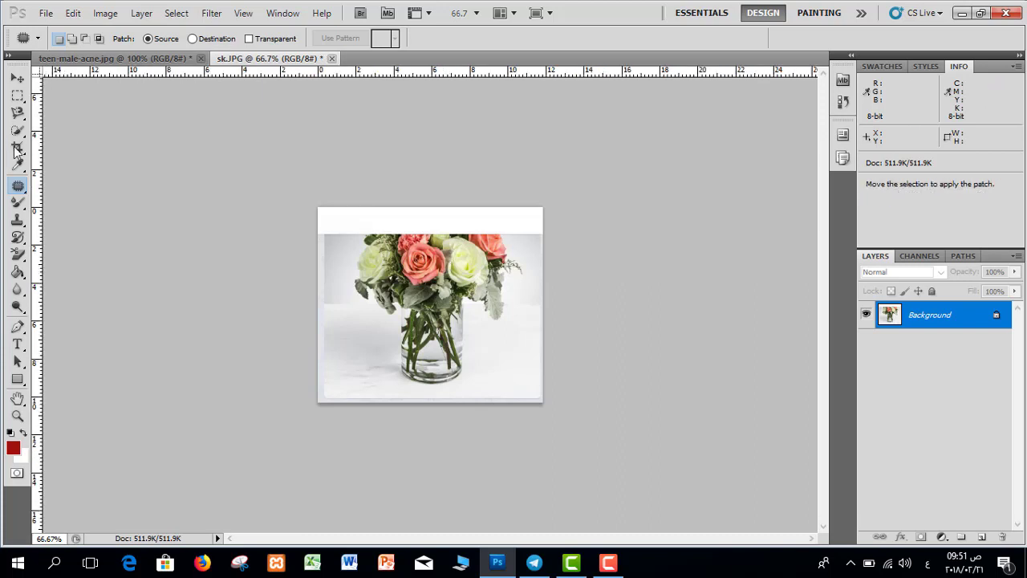
- Try to crop the white header off the flower image with the Crop Tool, then undo the crop and clear the selection
{"action": "left_click_drag", "start_coordinate": [18, 148], "coordinate": [85, 149]}
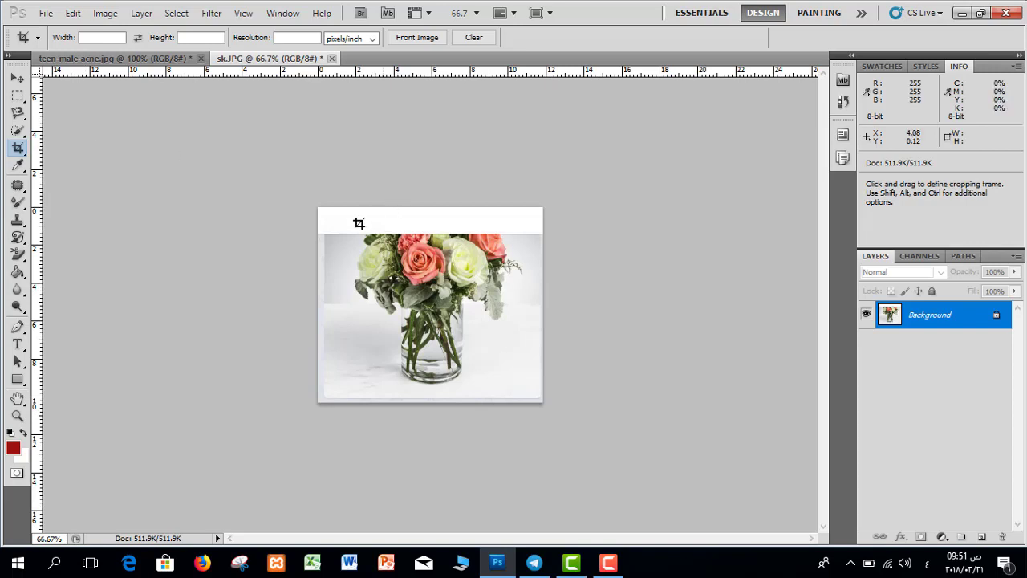
{"action": "left_click_drag", "start_coordinate": [322, 233], "coordinate": [536, 394]}
{"action": "key", "text": "Return"}
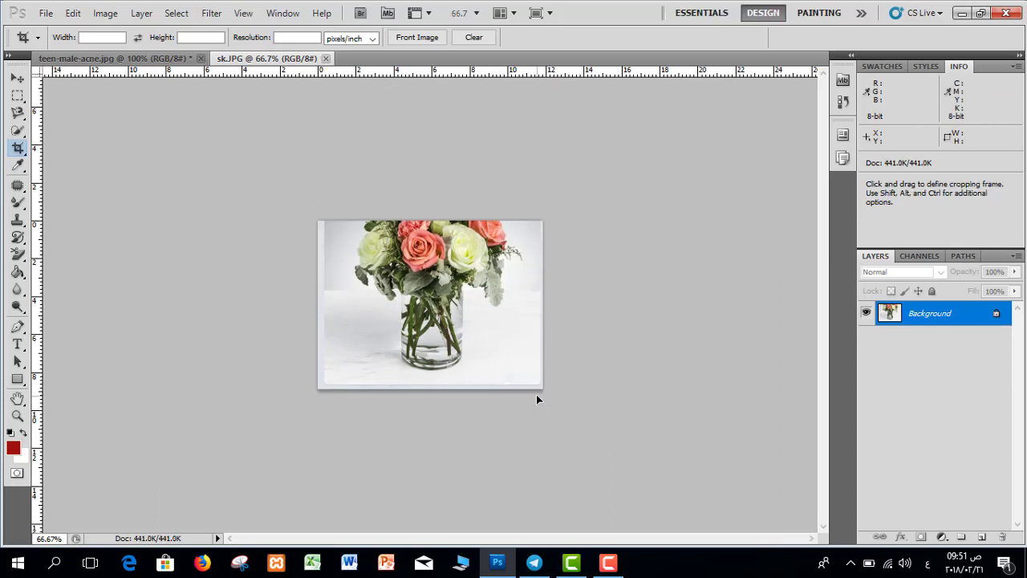
{"action": "key", "text": "ctrl+z"}
{"action": "key", "text": "ctrl+z"}
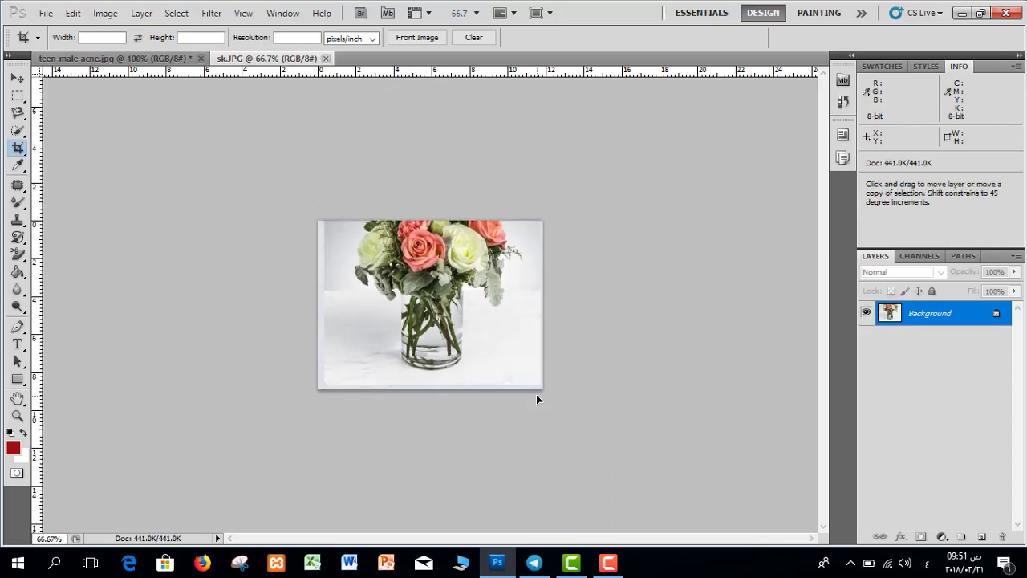
{"action": "key", "text": "ctrl+z"}
{"action": "key", "text": "ctrl+a"}
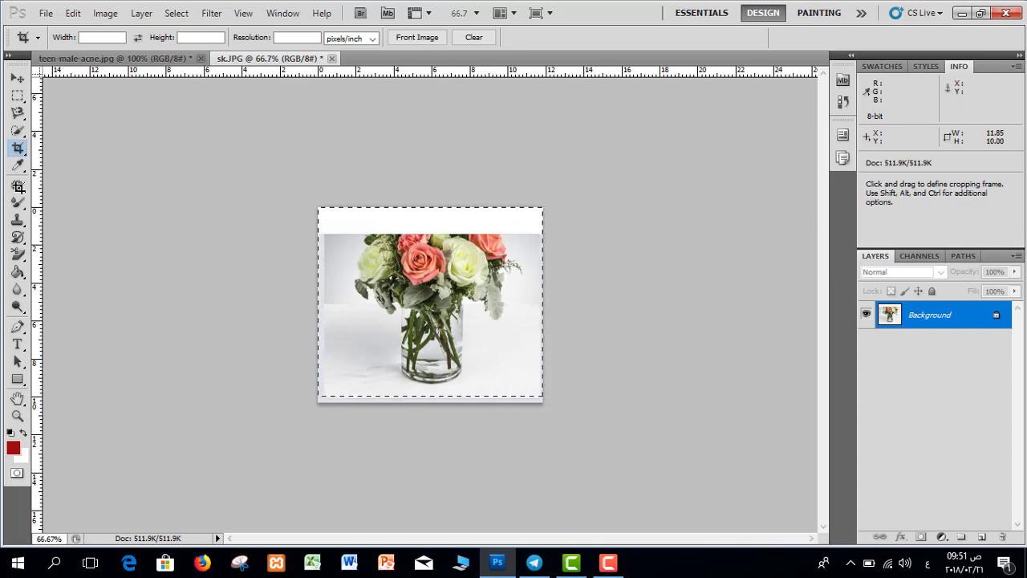
{"action": "key", "text": "ctrl+d"}
- Select the Red Eye Tool for correcting the red pupils in BoldRedEye.JPG
{"action": "left_click", "coordinate": [20, 187]}
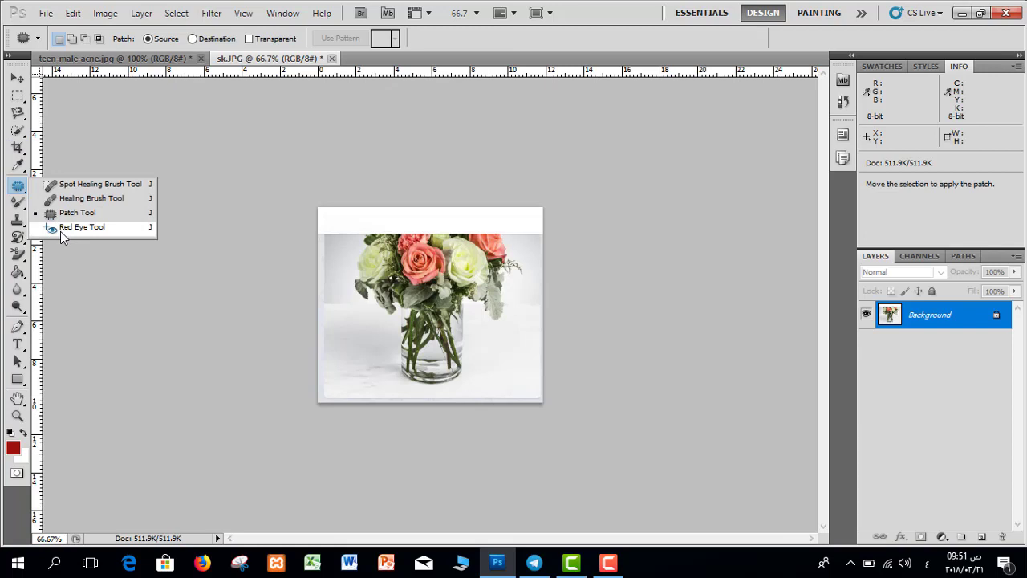
{"action": "left_click", "coordinate": [60, 230]}
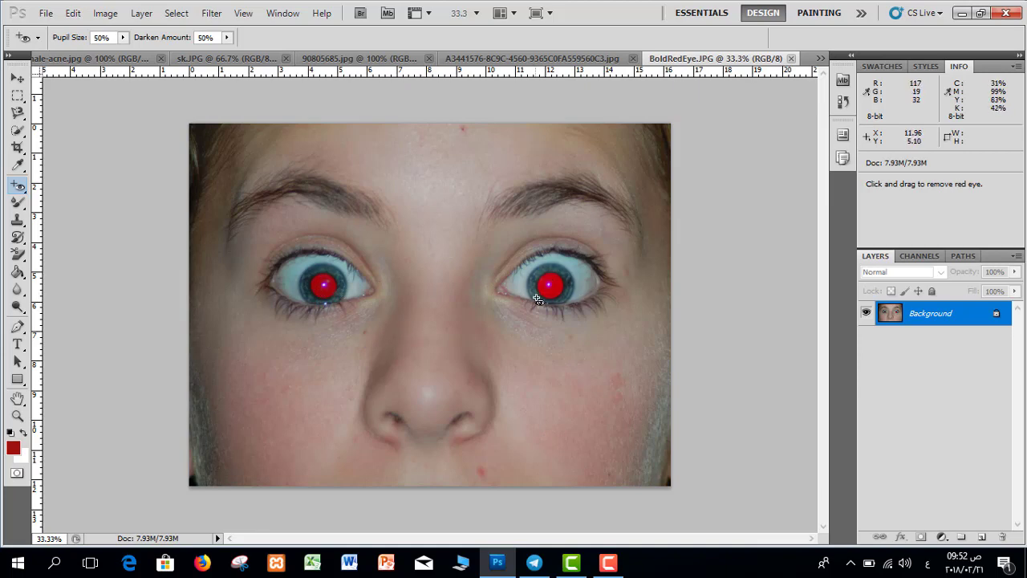
{"action": "left_click", "coordinate": [20, 187]}
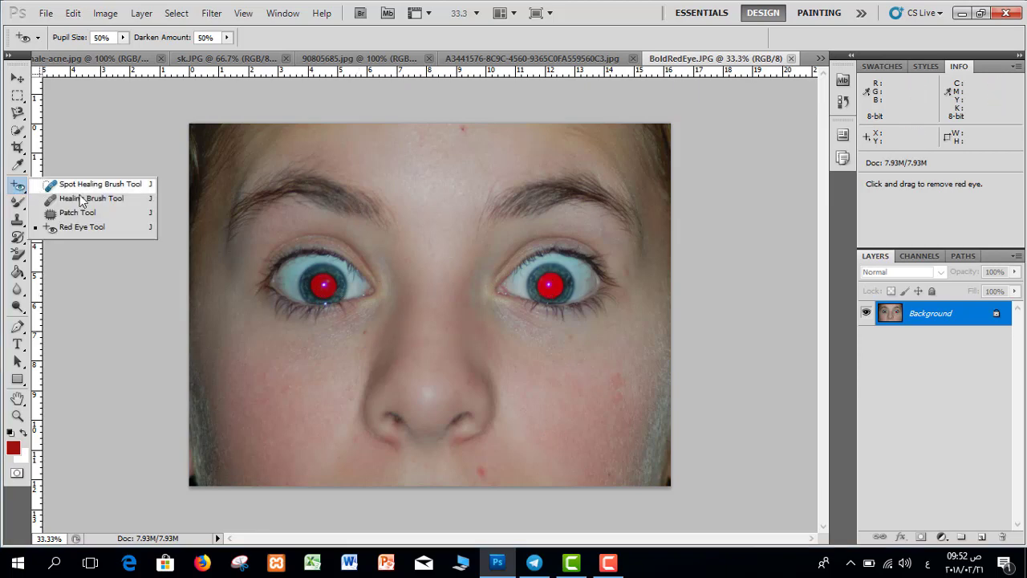
{"action": "left_click", "coordinate": [72, 225]}
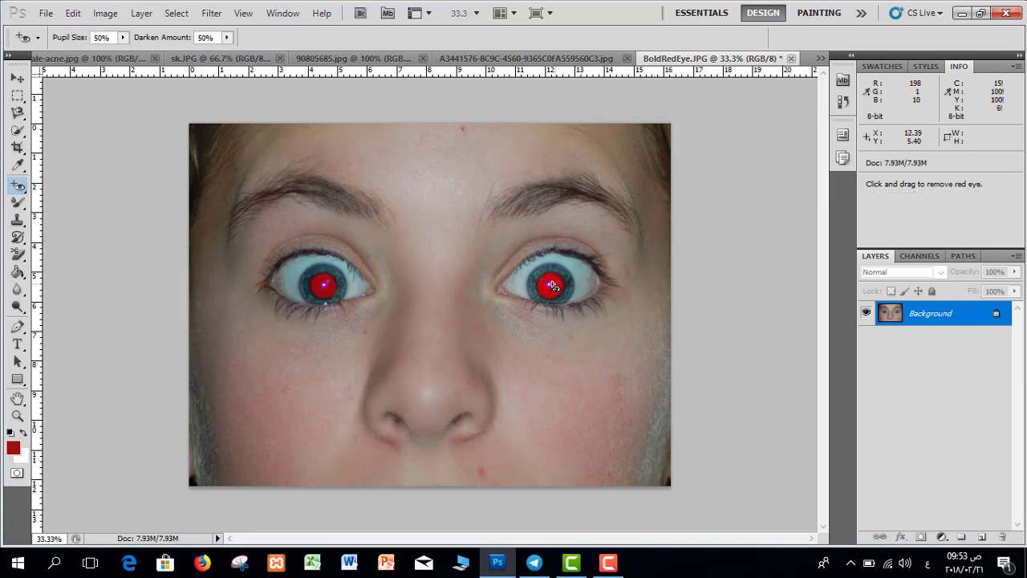
- Correct both red pupils in BoldRedEye.JPG by marking an area around each eye with the Red Eye Tool
{"action": "left_click_drag", "start_coordinate": [501, 245], "coordinate": [611, 374]}
{"action": "left_click_drag", "start_coordinate": [268, 257], "coordinate": [380, 353]}
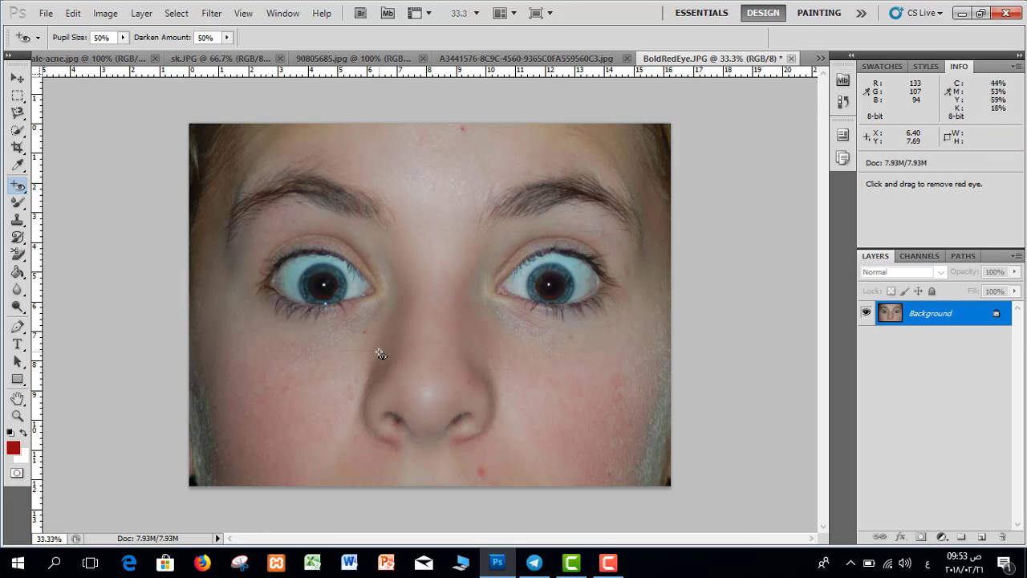
- Correct both red pupils in the toddler photo, revert the photo, and correct them again by marking an area around each eye
{"action": "left_click", "coordinate": [577, 60]}
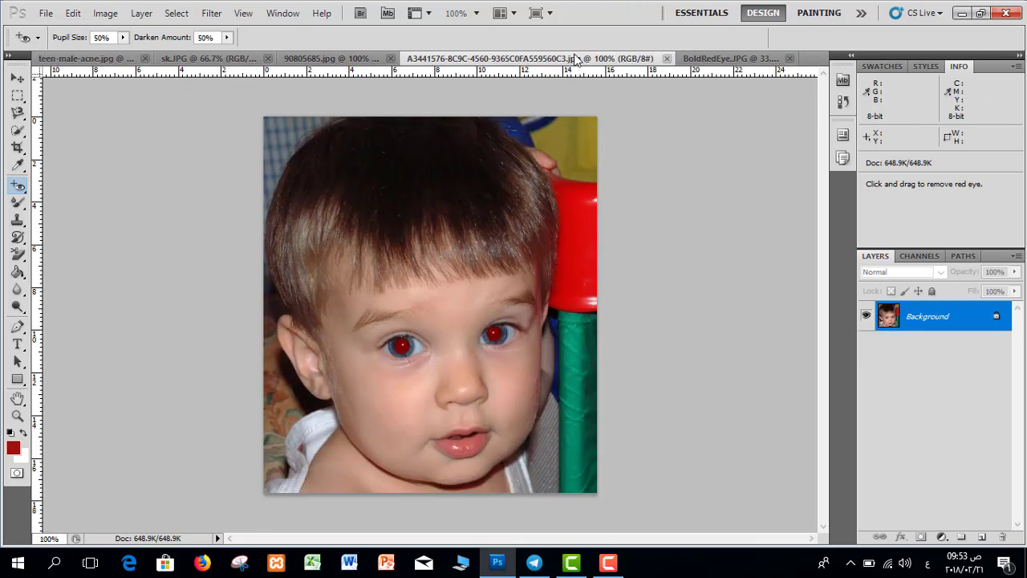
{"action": "left_click", "coordinate": [496, 337]}
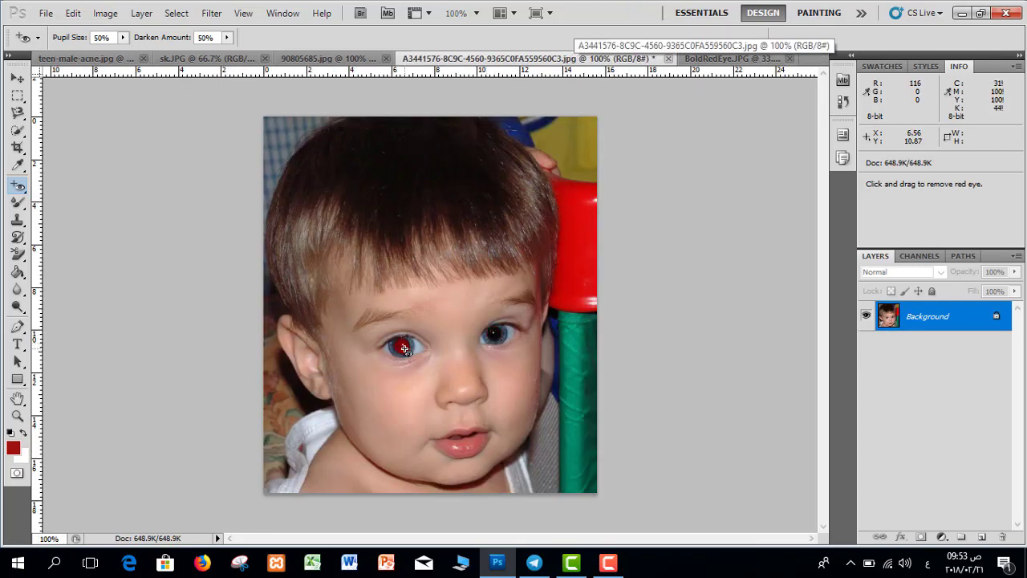
{"action": "left_click", "coordinate": [405, 349]}
{"action": "key", "text": "F12"}
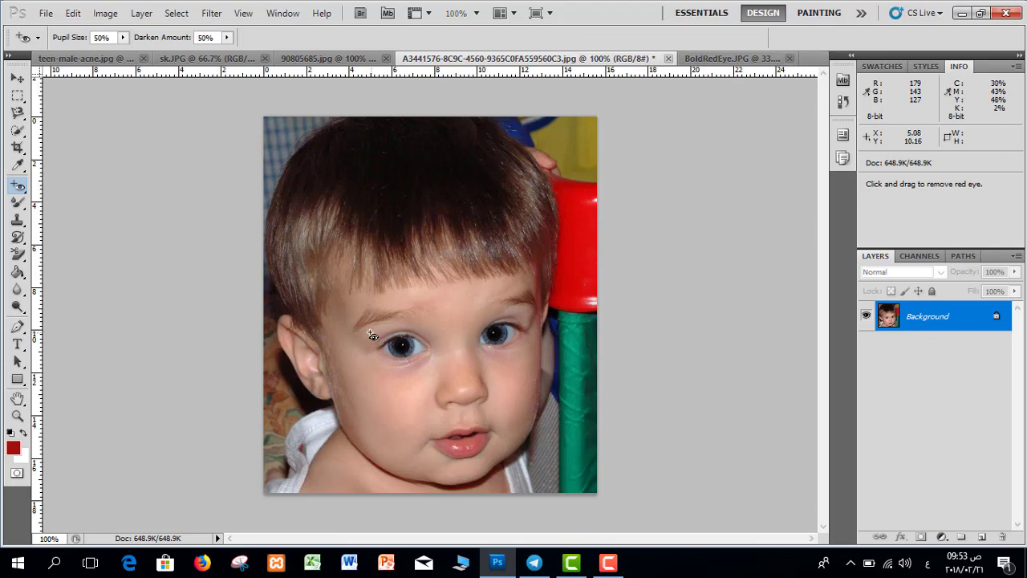
{"action": "mouse_move", "coordinate": [369, 320]}
{"action": "left_mouse_down"}
{"action": "mouse_move", "coordinate": [435, 393]}
{"action": "mouse_move", "coordinate": [379, 329]}
{"action": "mouse_move", "coordinate": [477, 412]}
{"action": "mouse_move", "coordinate": [471, 367]}
{"action": "mouse_move", "coordinate": [489, 373]}
{"action": "left_mouse_up"}
{"action": "left_click_drag", "start_coordinate": [472, 324], "coordinate": [512, 368]}
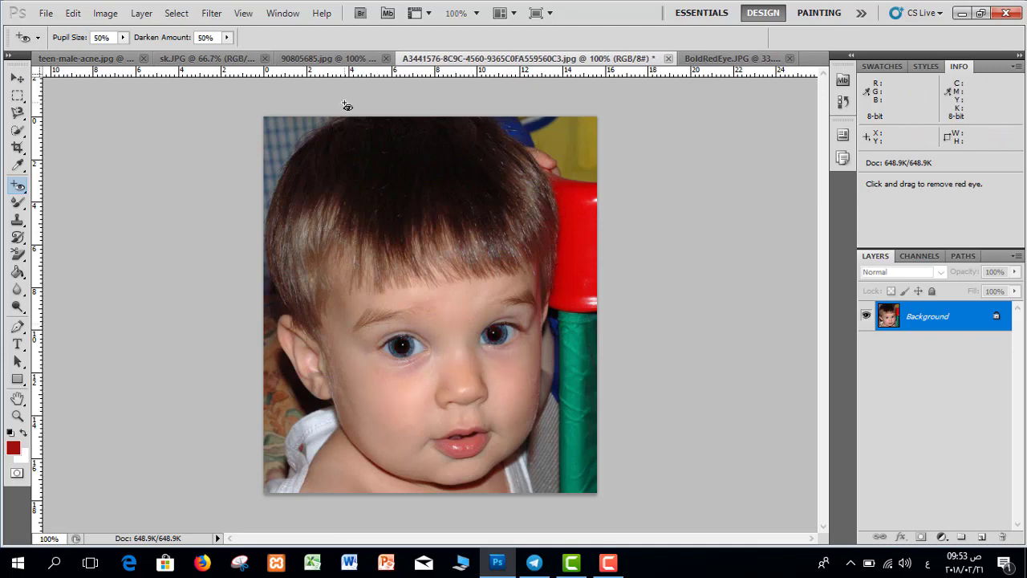
- Correct both red pupils in 90805685.jpg with the Red Eye Tool
{"action": "left_click", "coordinate": [365, 61]}
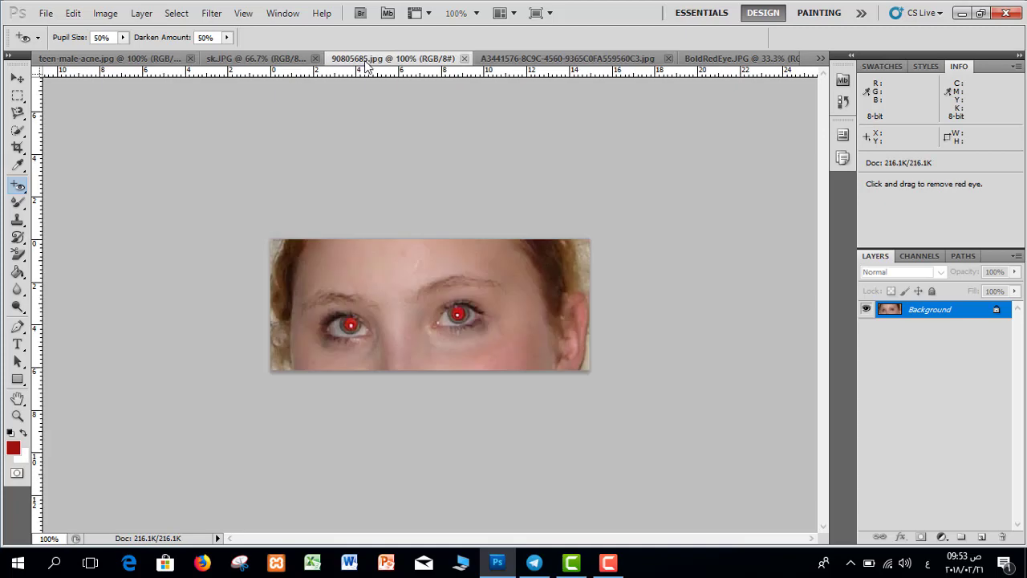
{"action": "left_click", "coordinate": [456, 319]}
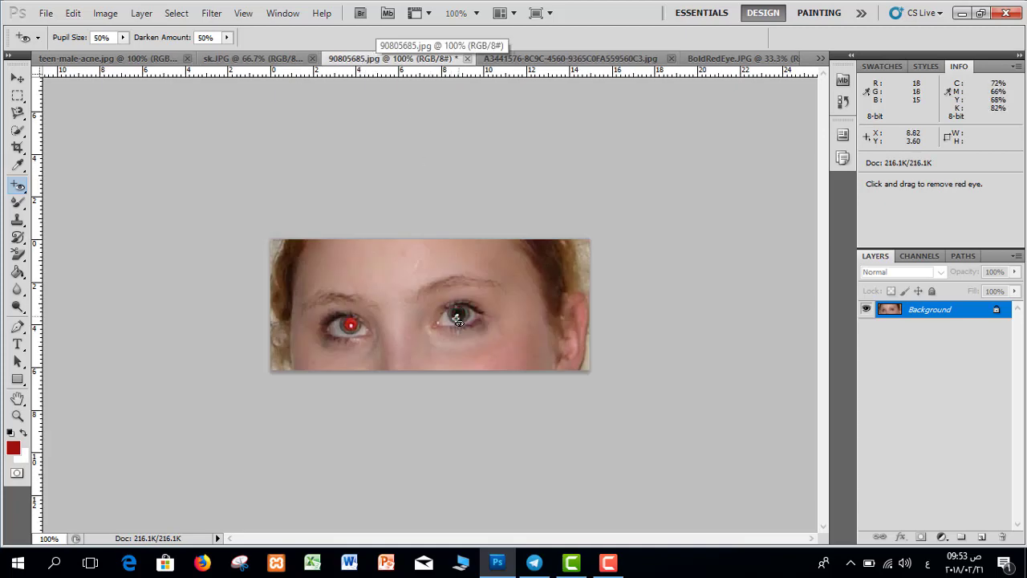
{"action": "left_click", "coordinate": [349, 326]}
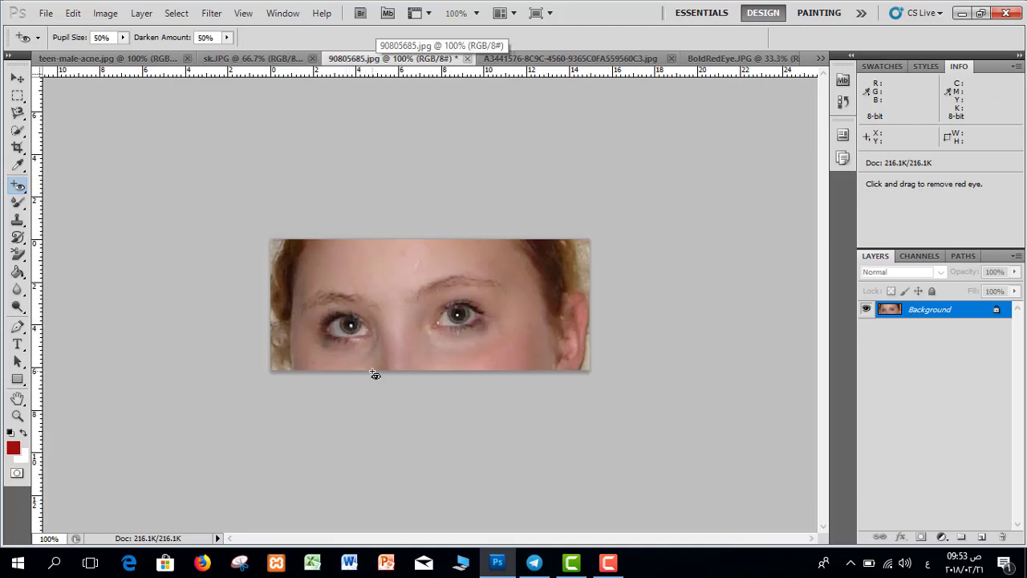
{"action": "right_click", "coordinate": [23, 188]}
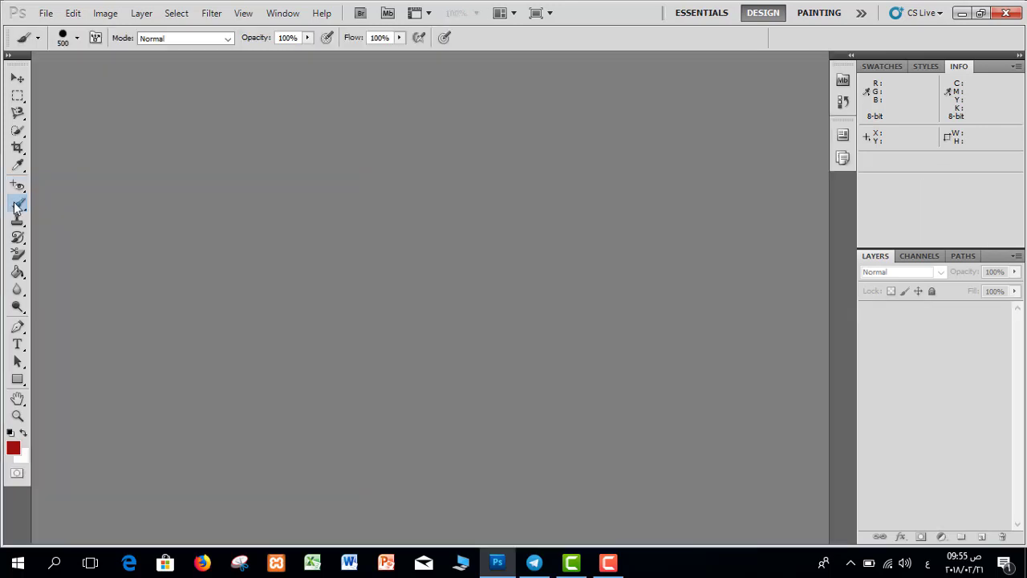
{"action": "left_click", "coordinate": [17, 203]}
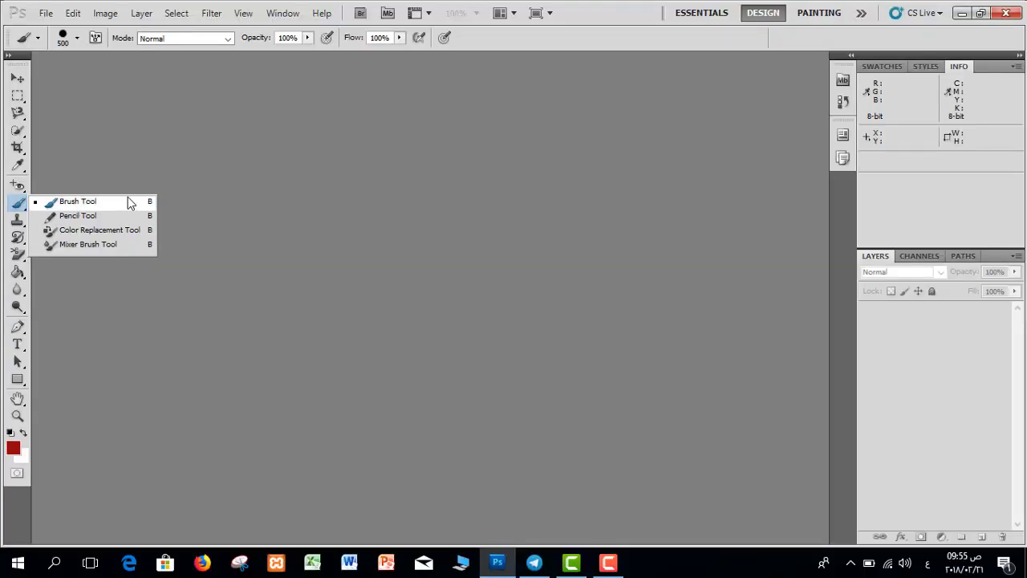
{"action": "left_click", "coordinate": [89, 207]}
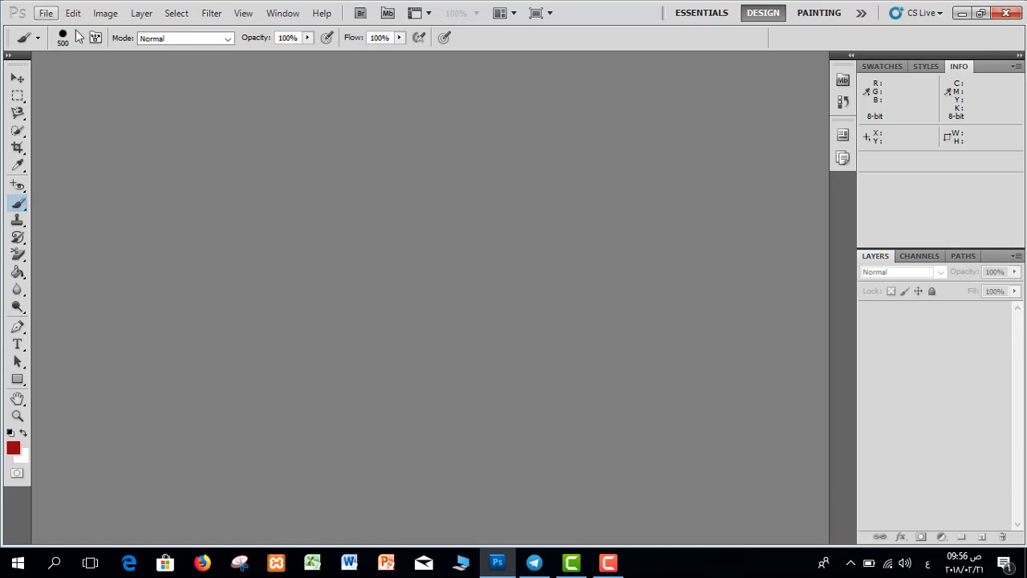
{"action": "left_click", "coordinate": [45, 12]}
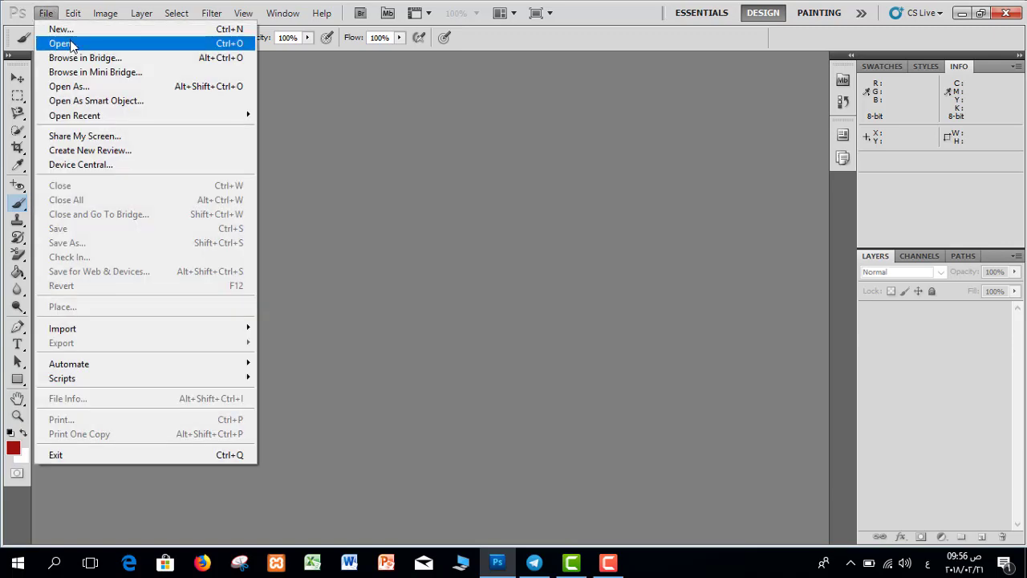
{"action": "left_click", "coordinate": [72, 44]}
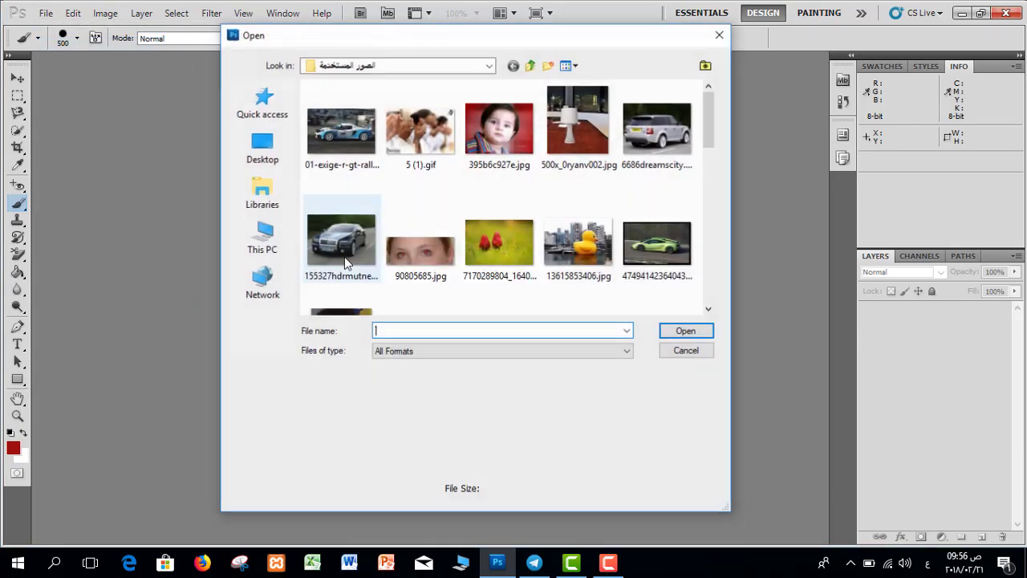
{"action": "double_click", "coordinate": [495, 235]}
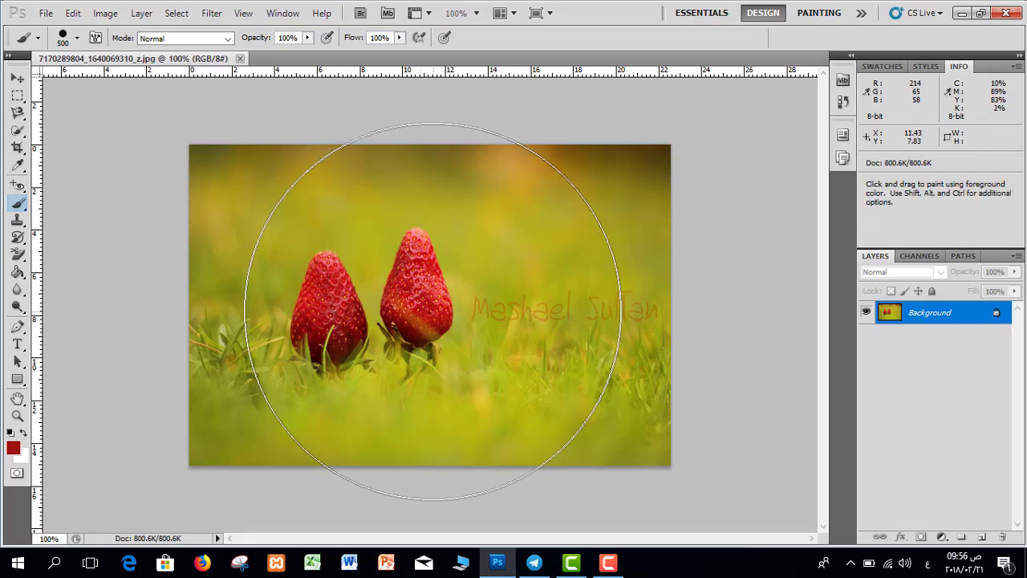
- Reduce the brush size to 40
{"action": "key", "text": "bracketleft"}
{"action": "key", "text": "bracketleft"}
{"action": "key", "text": "bracketleft"}
{"action": "key", "text": "bracketleft"}
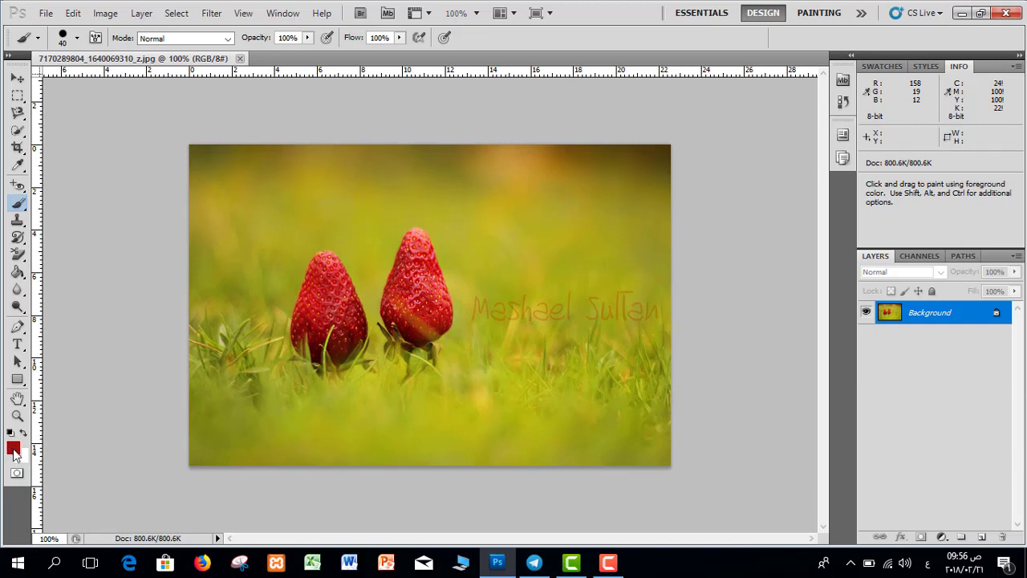
- Try several colours for the foreground and set it to green 3fbd13
{"action": "left_click", "coordinate": [14, 451]}
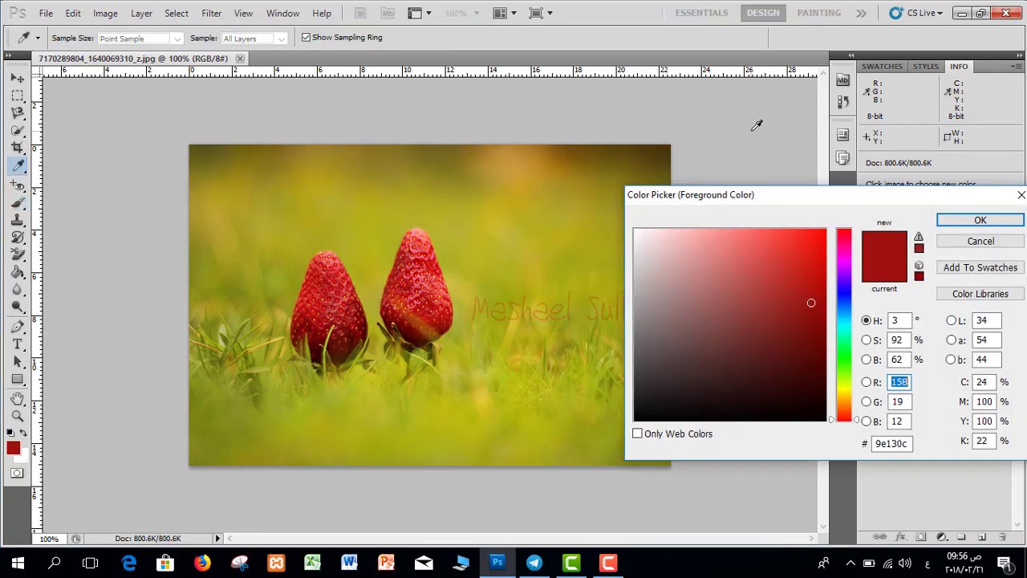
{"action": "left_click_drag", "start_coordinate": [769, 194], "coordinate": [573, 168]}
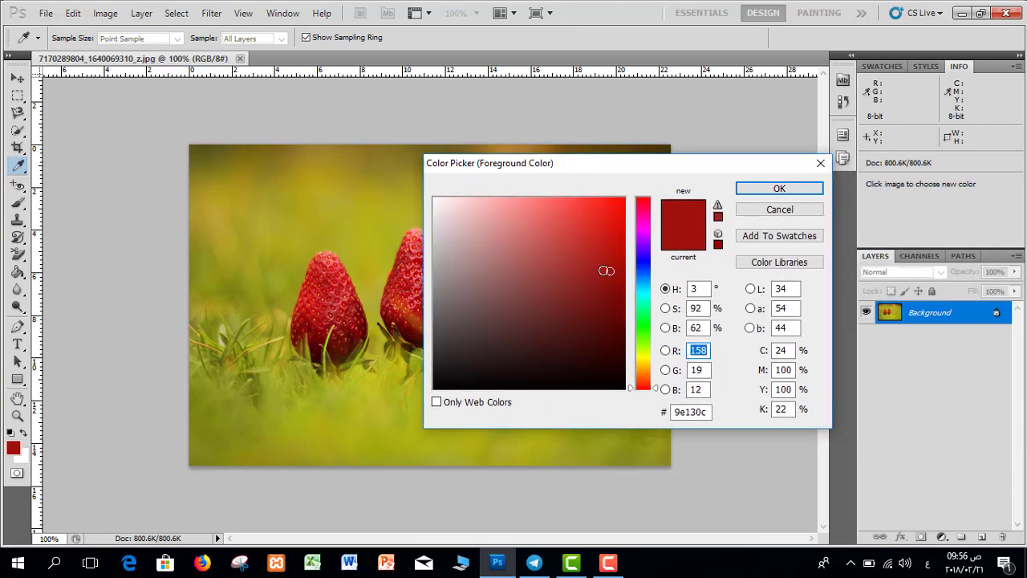
{"action": "mouse_move", "coordinate": [606, 271]}
{"action": "left_mouse_down"}
{"action": "mouse_move", "coordinate": [546, 202]}
{"action": "mouse_move", "coordinate": [501, 253]}
{"action": "left_mouse_up"}
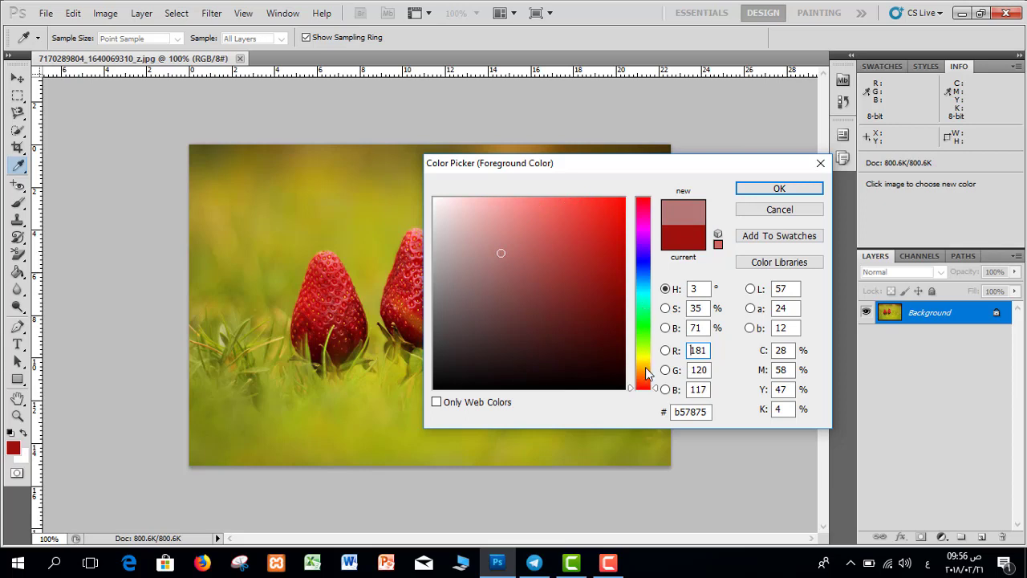
{"action": "mouse_move", "coordinate": [656, 388]}
{"action": "left_mouse_down"}
{"action": "mouse_move", "coordinate": [659, 226]}
{"action": "mouse_move", "coordinate": [647, 202]}
{"action": "left_mouse_up"}
{"action": "left_click", "coordinate": [607, 231]}
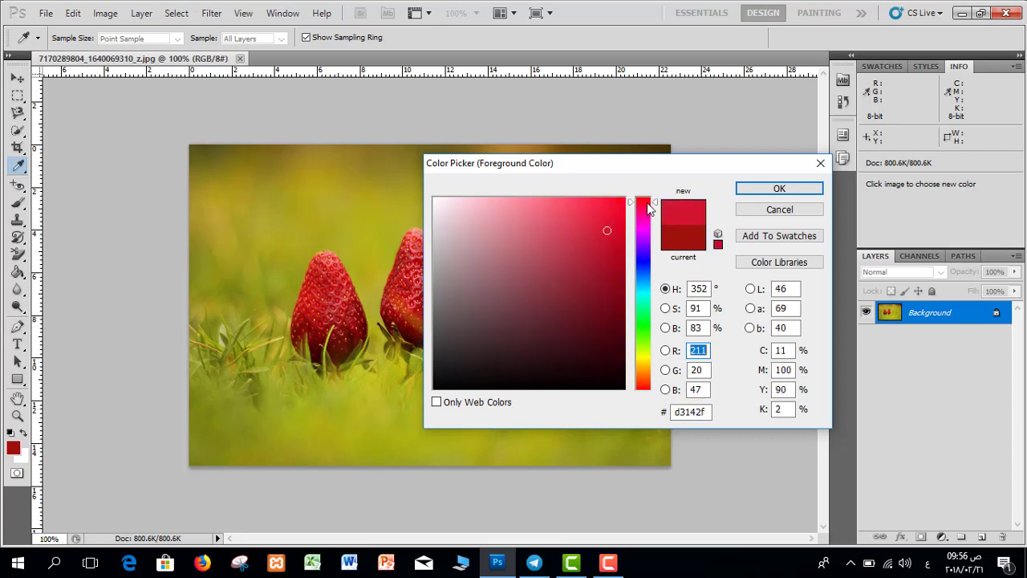
{"action": "left_click", "coordinate": [585, 308]}
{"action": "left_click", "coordinate": [643, 334]}
{"action": "left_click", "coordinate": [605, 246]}
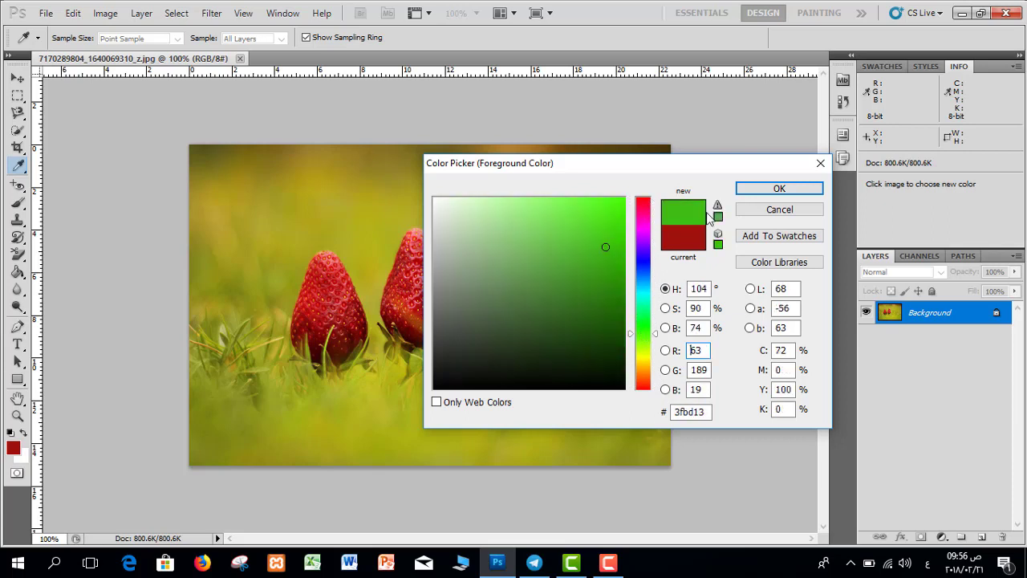
{"action": "left_click", "coordinate": [775, 190]}
- Paint freehand green brush strokes over most of the strawberry image
{"action": "key", "text": "b"}
{"action": "left_click_drag", "start_coordinate": [586, 200], "coordinate": [320, 174]}
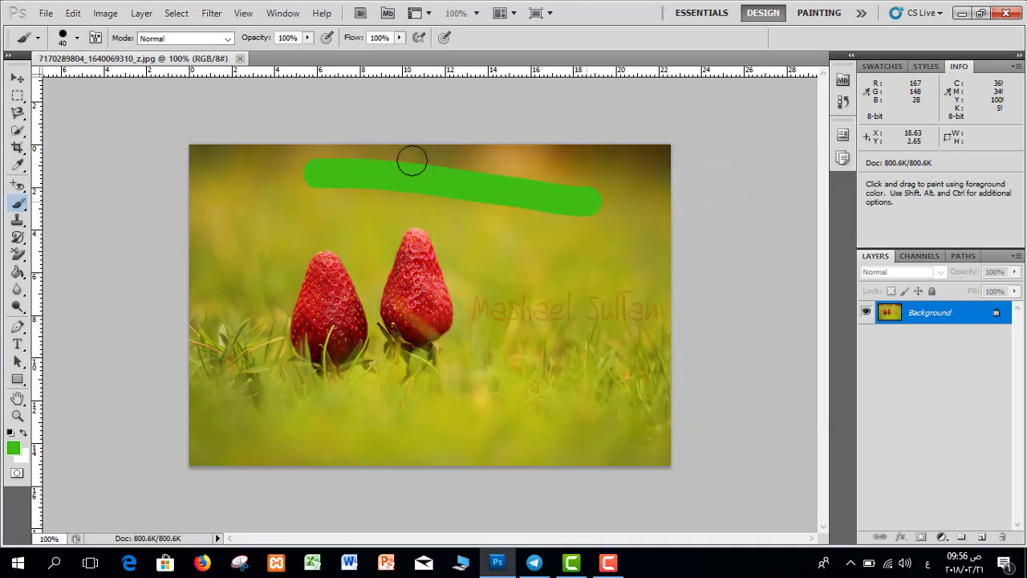
{"action": "mouse_move", "coordinate": [411, 160]}
{"action": "left_mouse_down"}
{"action": "mouse_move", "coordinate": [458, 236]}
{"action": "mouse_move", "coordinate": [466, 372]}
{"action": "mouse_move", "coordinate": [545, 189]}
{"action": "left_mouse_up"}
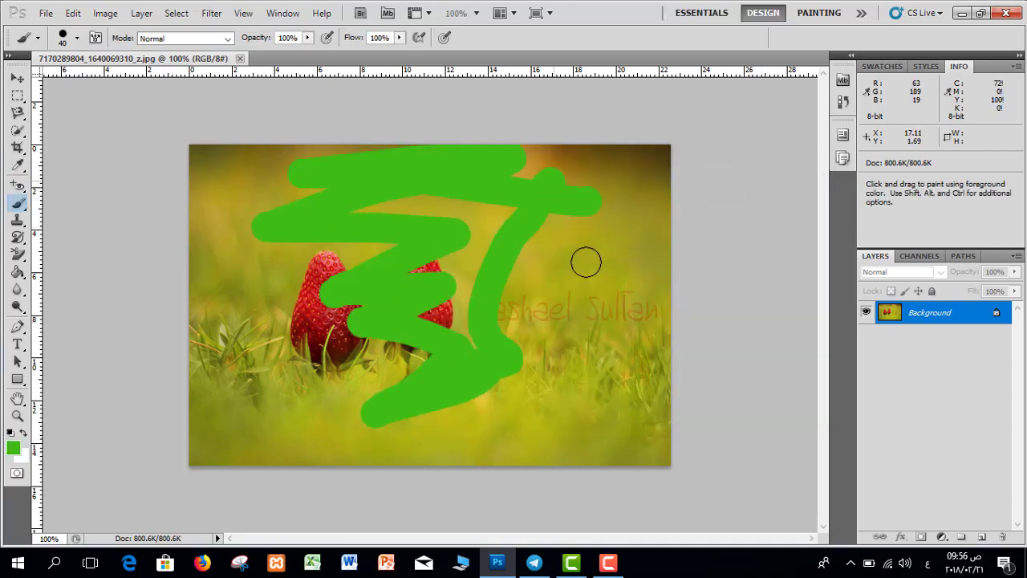
{"action": "mouse_move", "coordinate": [586, 263]}
{"action": "left_mouse_down"}
{"action": "mouse_move", "coordinate": [522, 385]}
{"action": "mouse_move", "coordinate": [252, 153]}
{"action": "mouse_move", "coordinate": [626, 449]}
{"action": "left_mouse_up"}
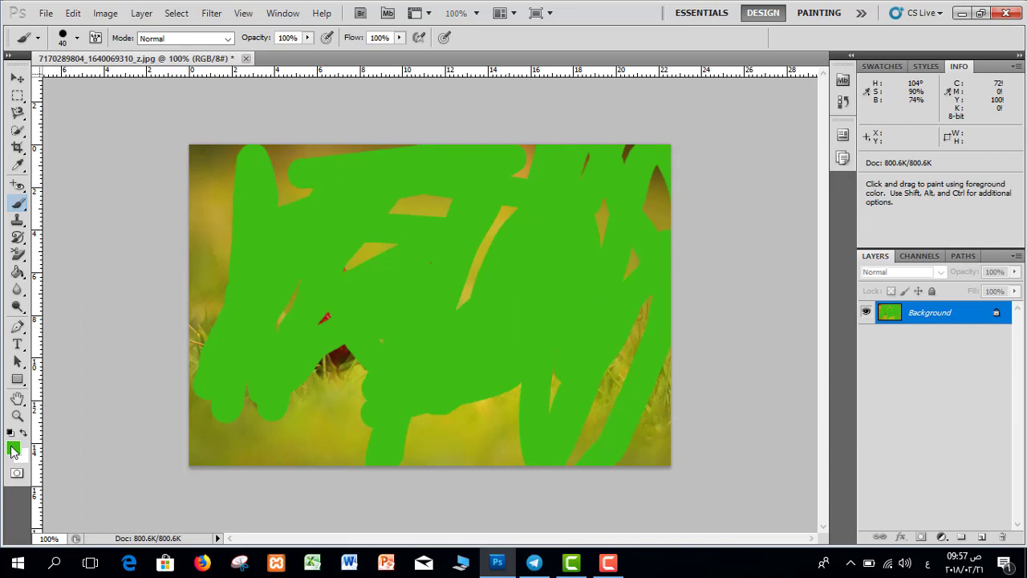
- Set the foreground colour to white (ffffff) and paint over the whole image with a brush of size 150
{"action": "left_click", "coordinate": [13, 451]}
{"action": "left_click_drag", "start_coordinate": [474, 364], "coordinate": [335, 126]}
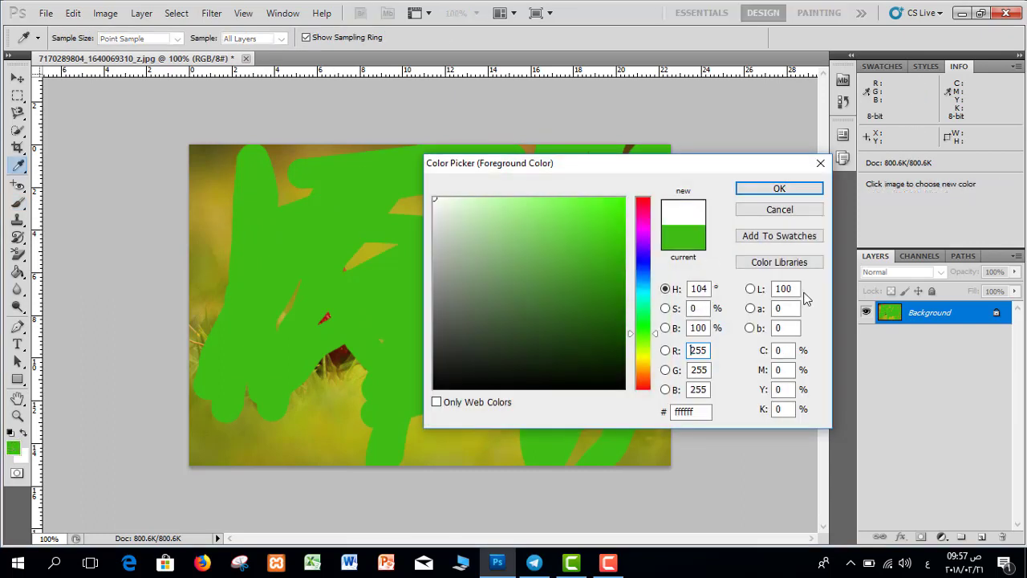
{"action": "left_click", "coordinate": [779, 188]}
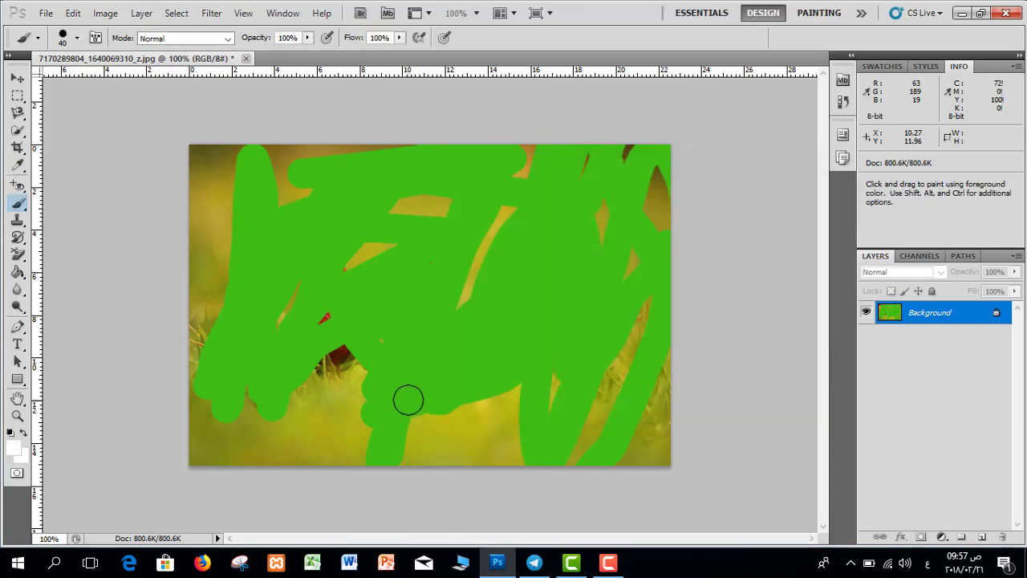
{"action": "key", "text": "bracketright"}
{"action": "key", "text": "bracketright"}
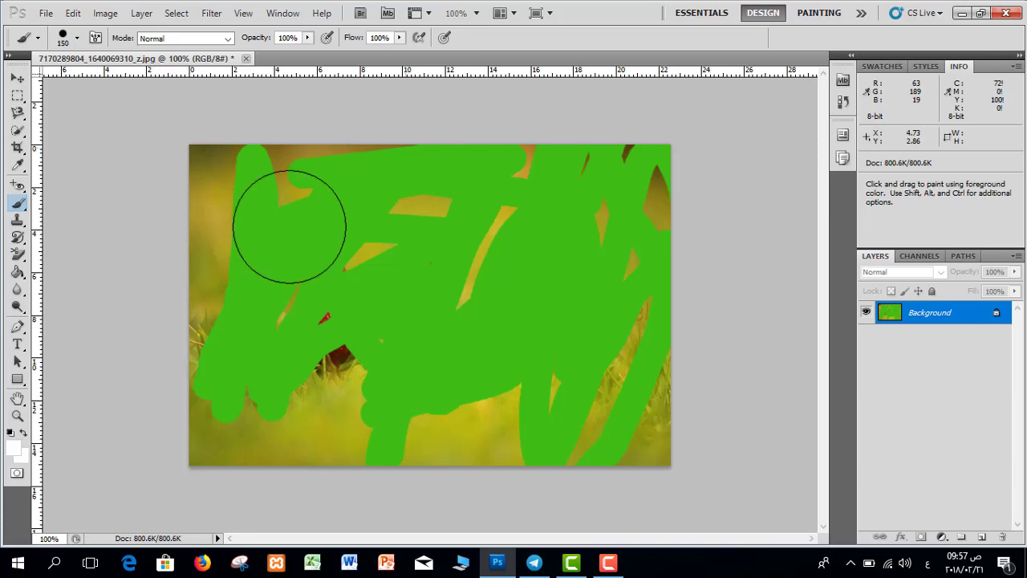
{"action": "left_click", "coordinate": [311, 271]}
{"action": "mouse_move", "coordinate": [576, 153]}
{"action": "left_mouse_down"}
{"action": "mouse_move", "coordinate": [405, 205]}
{"action": "mouse_move", "coordinate": [144, 234]}
{"action": "mouse_move", "coordinate": [266, 240]}
{"action": "mouse_move", "coordinate": [41, 323]}
{"action": "mouse_move", "coordinate": [184, 332]}
{"action": "mouse_move", "coordinate": [156, 351]}
{"action": "mouse_move", "coordinate": [341, 257]}
{"action": "mouse_move", "coordinate": [469, 171]}
{"action": "mouse_move", "coordinate": [745, 208]}
{"action": "mouse_move", "coordinate": [699, 208]}
{"action": "mouse_move", "coordinate": [489, 282]}
{"action": "mouse_move", "coordinate": [789, 60]}
{"action": "mouse_move", "coordinate": [842, 159]}
{"action": "mouse_move", "coordinate": [983, 45]}
{"action": "mouse_move", "coordinate": [880, 195]}
{"action": "mouse_move", "coordinate": [398, 476]}
{"action": "mouse_move", "coordinate": [669, 365]}
{"action": "mouse_move", "coordinate": [488, 510]}
{"action": "mouse_move", "coordinate": [657, 496]}
{"action": "mouse_move", "coordinate": [714, 477]}
{"action": "mouse_move", "coordinate": [124, 577]}
{"action": "mouse_move", "coordinate": [450, 401]}
{"action": "mouse_move", "coordinate": [590, 299]}
{"action": "mouse_move", "coordinate": [224, 488]}
{"action": "mouse_move", "coordinate": [574, 231]}
{"action": "mouse_move", "coordinate": [95, 516]}
{"action": "mouse_move", "coordinate": [522, 270]}
{"action": "left_mouse_up"}
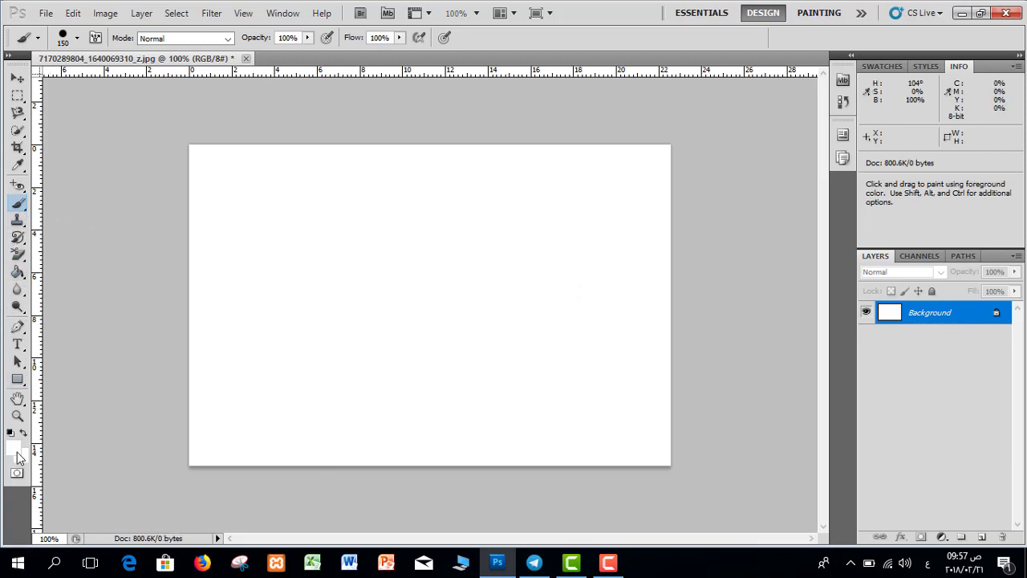
- Set the foreground colour to a bright, fully saturated pink-red with a hue of 340°
{"action": "left_click", "coordinate": [14, 448]}
{"action": "left_click", "coordinate": [642, 209]}
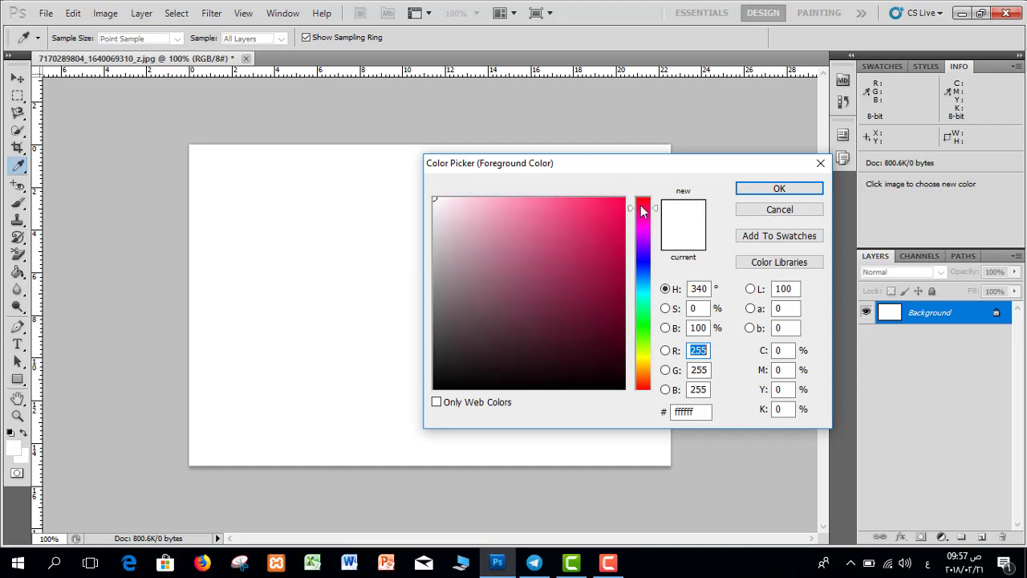
{"action": "left_click", "coordinate": [618, 198]}
{"action": "left_click", "coordinate": [806, 191]}
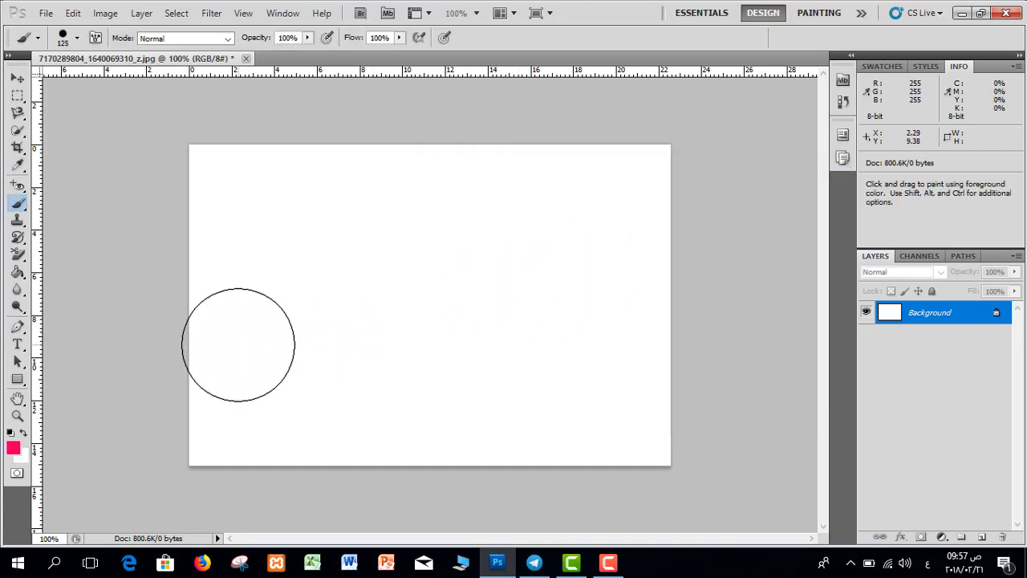
- Reduce the brush size to 70 and paint a large letter A freehand across the white canvas
{"action": "key", "text": "bracketleft"}
{"action": "key", "text": "bracketleft"}
{"action": "key", "text": "bracketleft"}
{"action": "key", "text": "bracketleft"}
{"action": "key", "text": "bracketleft"}
{"action": "mouse_move", "coordinate": [275, 414]}
{"action": "left_mouse_down"}
{"action": "mouse_move", "coordinate": [497, 89]}
{"action": "mouse_move", "coordinate": [485, 207]}
{"action": "mouse_move", "coordinate": [552, 419]}
{"action": "mouse_move", "coordinate": [522, 356]}
{"action": "mouse_move", "coordinate": [377, 348]}
{"action": "left_mouse_up"}
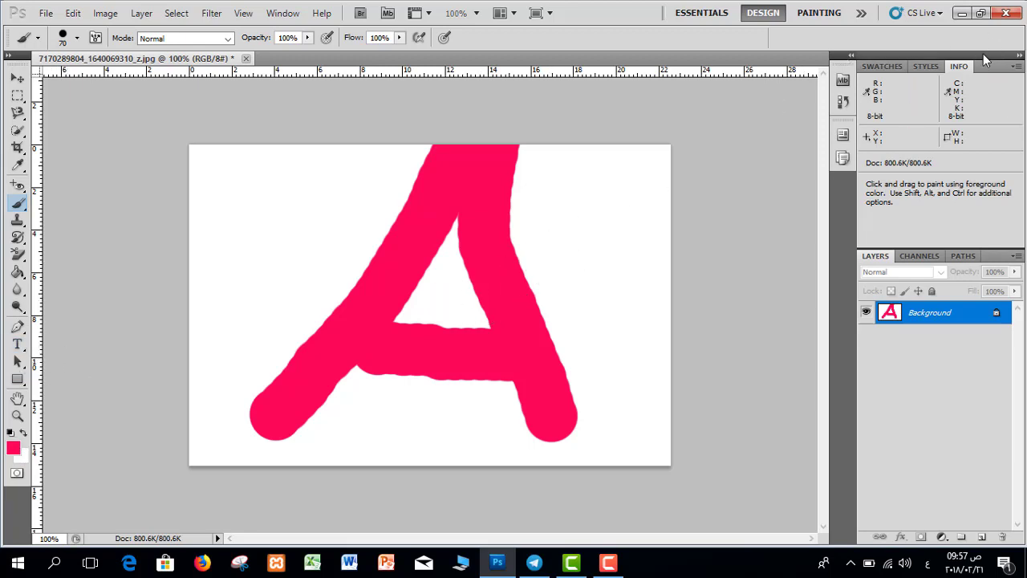
- Display the colour swatches, hide them, and show them again
{"action": "left_click", "coordinate": [885, 67]}
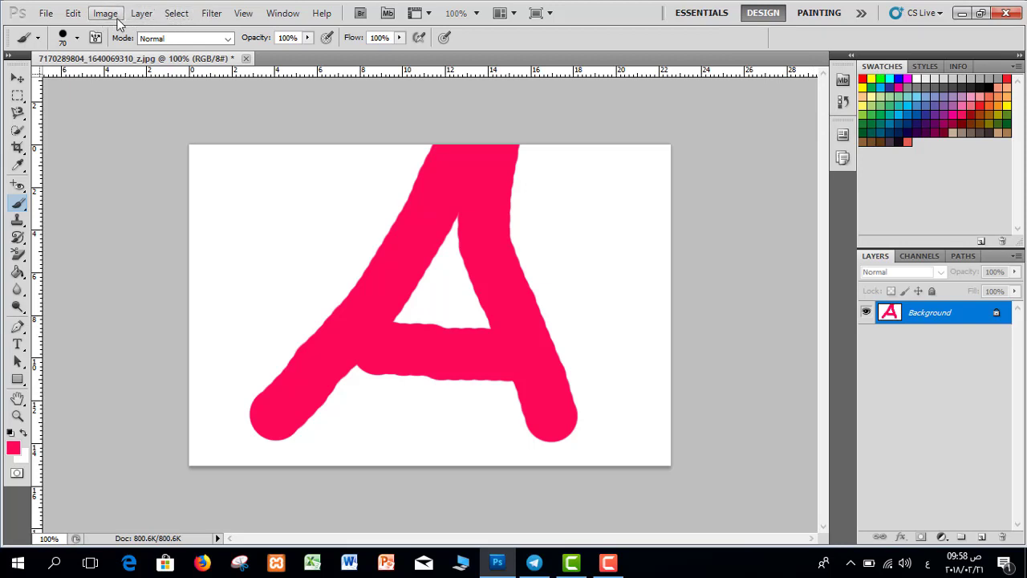
{"action": "left_click", "coordinate": [286, 16]}
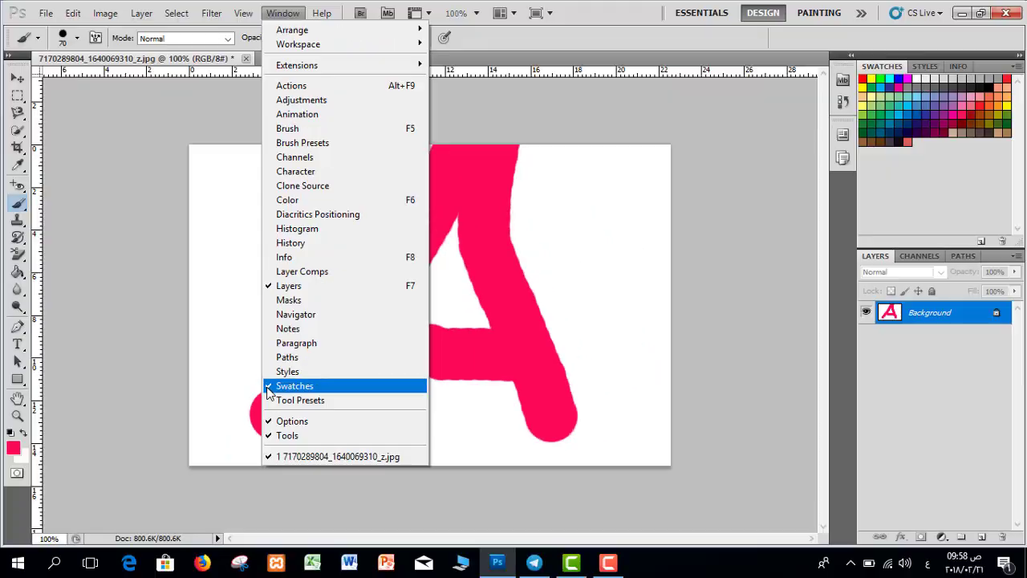
{"action": "left_click", "coordinate": [269, 387]}
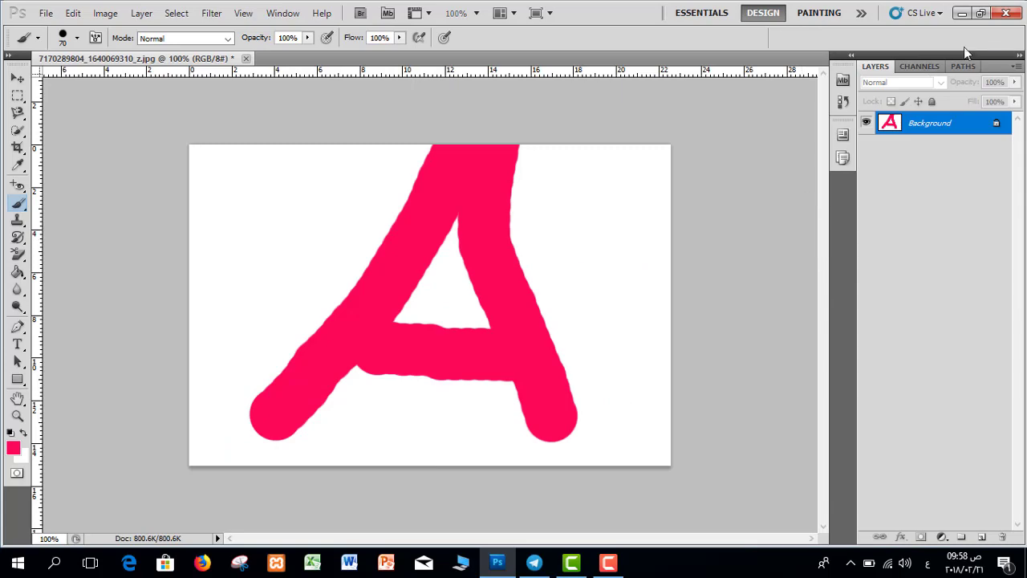
{"action": "left_click", "coordinate": [294, 13]}
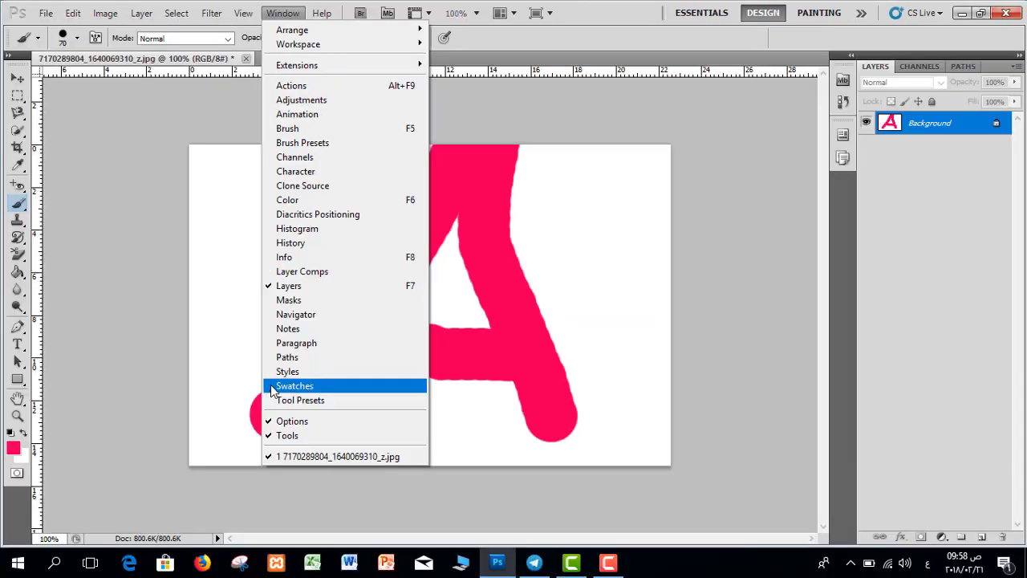
{"action": "left_click", "coordinate": [293, 386]}
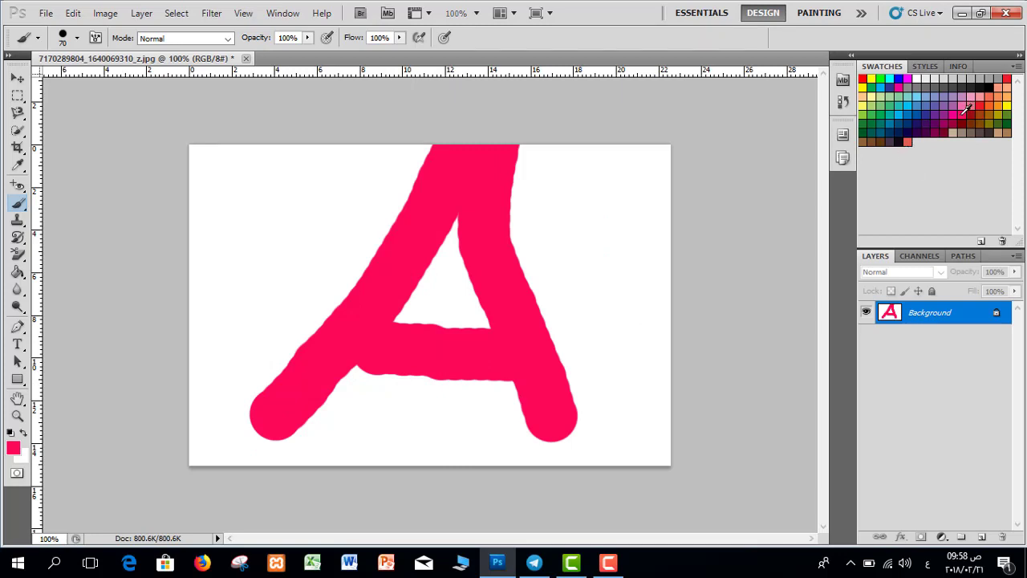
- Paint green from the swatches over the area beside the letter A's right leg, plus a diagonal stroke along its left leg
{"action": "left_click", "coordinate": [879, 118]}
{"action": "mouse_move", "coordinate": [597, 366]}
{"action": "left_mouse_down"}
{"action": "mouse_move", "coordinate": [569, 254]}
{"action": "mouse_move", "coordinate": [589, 201]}
{"action": "mouse_move", "coordinate": [665, 152]}
{"action": "mouse_move", "coordinate": [541, 153]}
{"action": "mouse_move", "coordinate": [535, 166]}
{"action": "mouse_move", "coordinate": [546, 256]}
{"action": "mouse_move", "coordinate": [536, 236]}
{"action": "mouse_move", "coordinate": [535, 252]}
{"action": "mouse_move", "coordinate": [633, 450]}
{"action": "mouse_move", "coordinate": [600, 386]}
{"action": "mouse_move", "coordinate": [599, 420]}
{"action": "mouse_move", "coordinate": [634, 203]}
{"action": "mouse_move", "coordinate": [628, 287]}
{"action": "mouse_move", "coordinate": [617, 283]}
{"action": "mouse_move", "coordinate": [667, 131]}
{"action": "mouse_move", "coordinate": [646, 495]}
{"action": "left_mouse_up"}
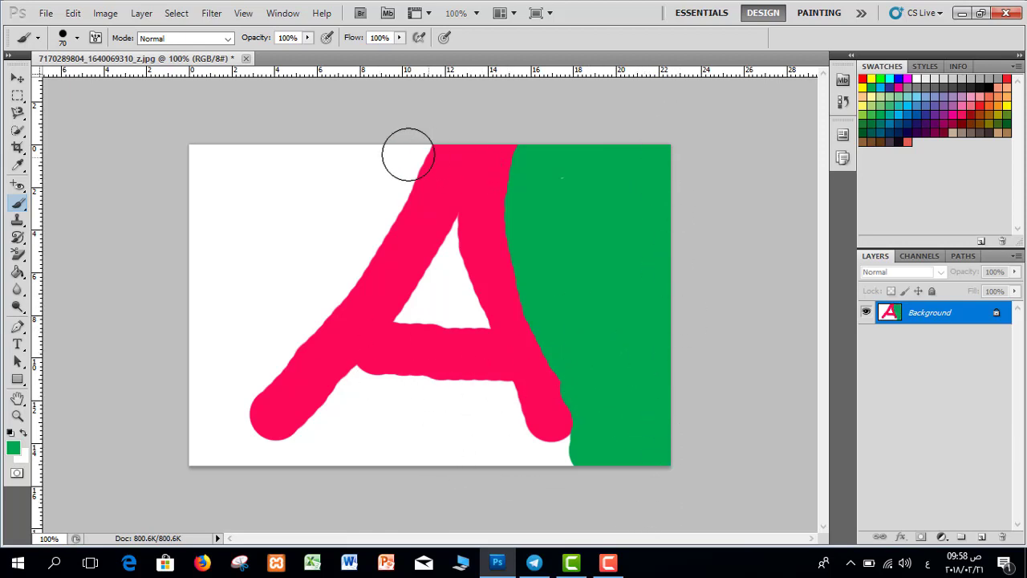
{"action": "mouse_move", "coordinate": [406, 142]}
{"action": "left_mouse_down"}
{"action": "mouse_move", "coordinate": [342, 238]}
{"action": "mouse_move", "coordinate": [269, 320]}
{"action": "left_mouse_up"}
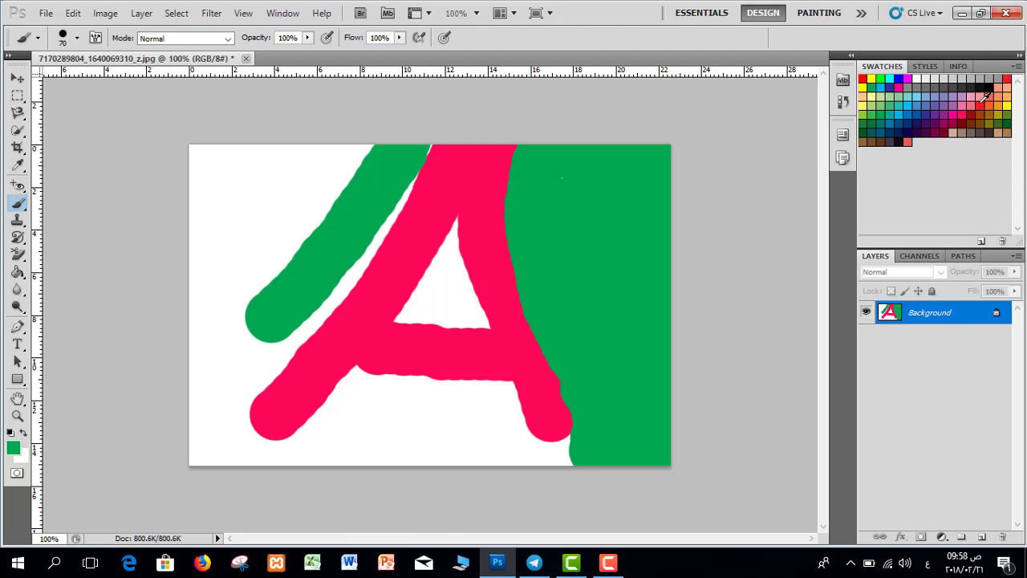
- Choose a red swatch and paint two diagonal strokes across the upper-left corner of the canvas
{"action": "left_click", "coordinate": [982, 97]}
{"action": "mouse_move", "coordinate": [334, 152]}
{"action": "left_mouse_down"}
{"action": "mouse_move", "coordinate": [276, 246]}
{"action": "mouse_move", "coordinate": [224, 305]}
{"action": "left_mouse_up"}
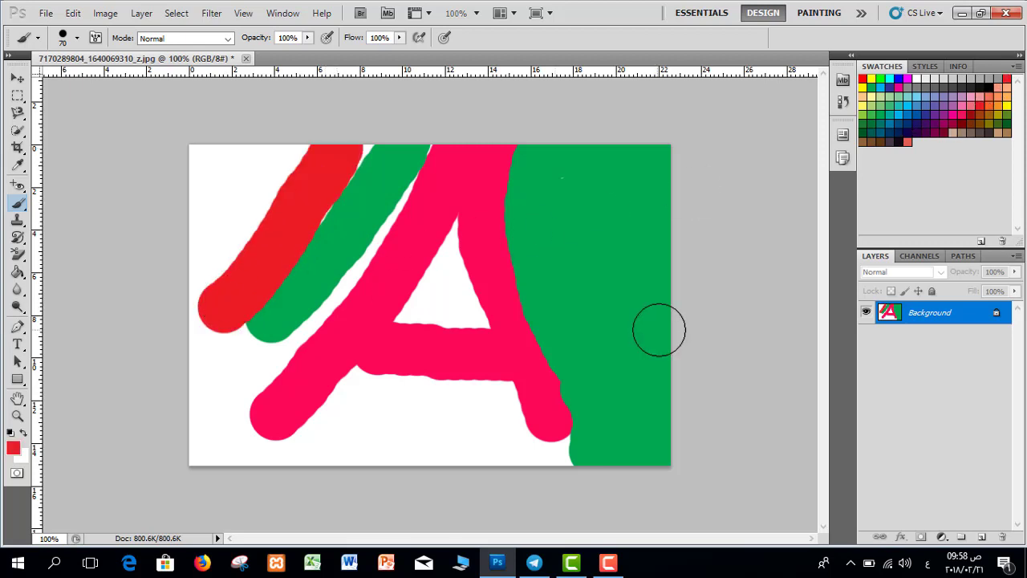
{"action": "left_click_drag", "start_coordinate": [259, 147], "coordinate": [196, 301]}
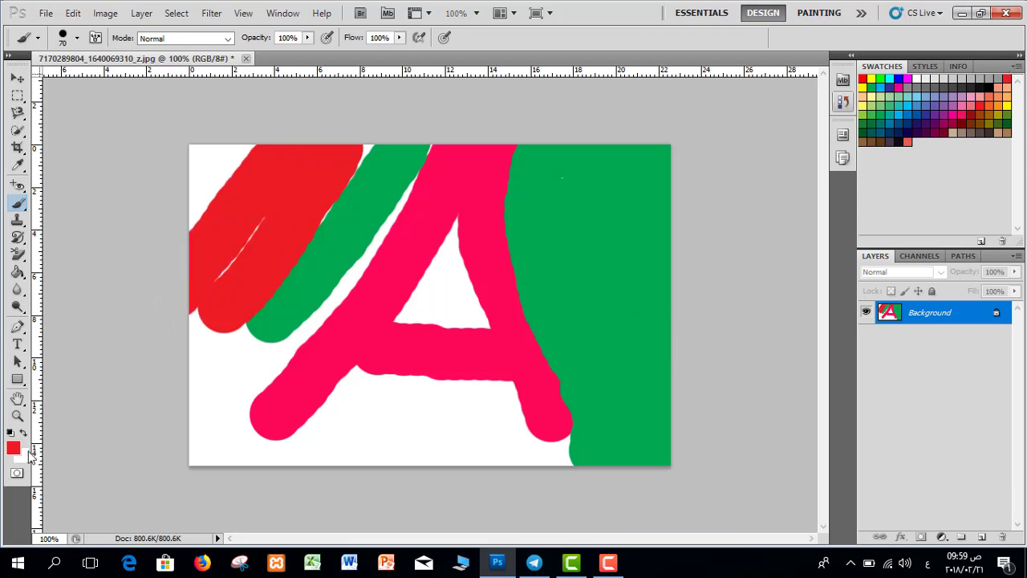
- Set the foreground colour to white (ffffff) and paint over the entire image, enlarging the brush to size 300
{"action": "left_click", "coordinate": [14, 449]}
{"action": "left_click", "coordinate": [434, 199]}
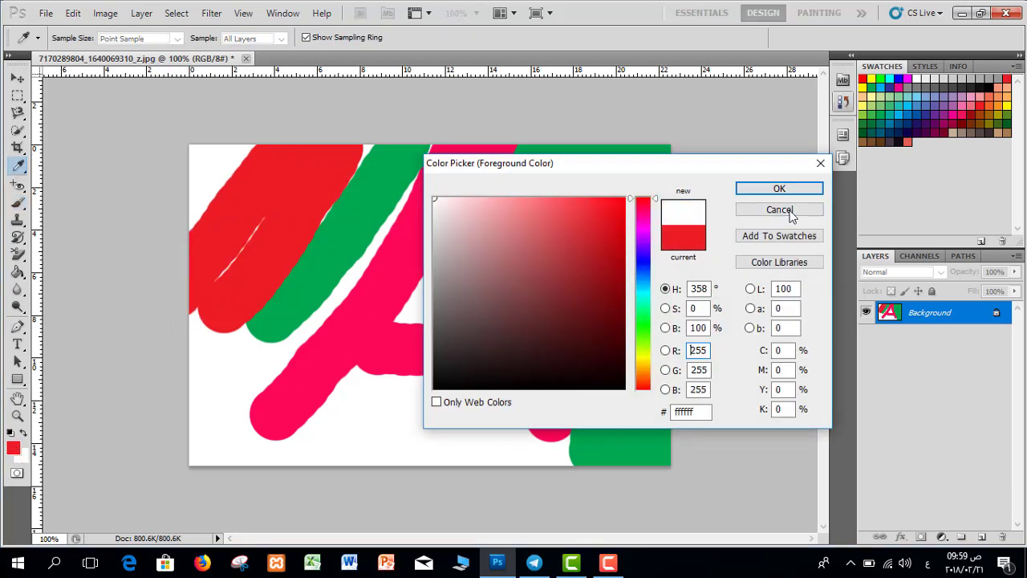
{"action": "left_click", "coordinate": [779, 188]}
{"action": "key", "text": "b"}
{"action": "mouse_move", "coordinate": [431, 245]}
{"action": "left_mouse_down"}
{"action": "mouse_move", "coordinate": [348, 324]}
{"action": "mouse_move", "coordinate": [262, 329]}
{"action": "mouse_move", "coordinate": [209, 312]}
{"action": "mouse_move", "coordinate": [396, 171]}
{"action": "mouse_move", "coordinate": [429, 99]}
{"action": "mouse_move", "coordinate": [221, 216]}
{"action": "mouse_move", "coordinate": [255, 229]}
{"action": "left_mouse_up"}
{"action": "key", "text": "bracketright"}
{"action": "key", "text": "bracketright"}
{"action": "key", "text": "bracketright"}
{"action": "key", "text": "bracketright"}
{"action": "key", "text": "bracketright"}
{"action": "key", "text": "bracketright"}
{"action": "key", "text": "bracketright"}
{"action": "key", "text": "bracketright"}
{"action": "key", "text": "bracketright"}
{"action": "key", "text": "bracketright"}
{"action": "key", "text": "bracketright"}
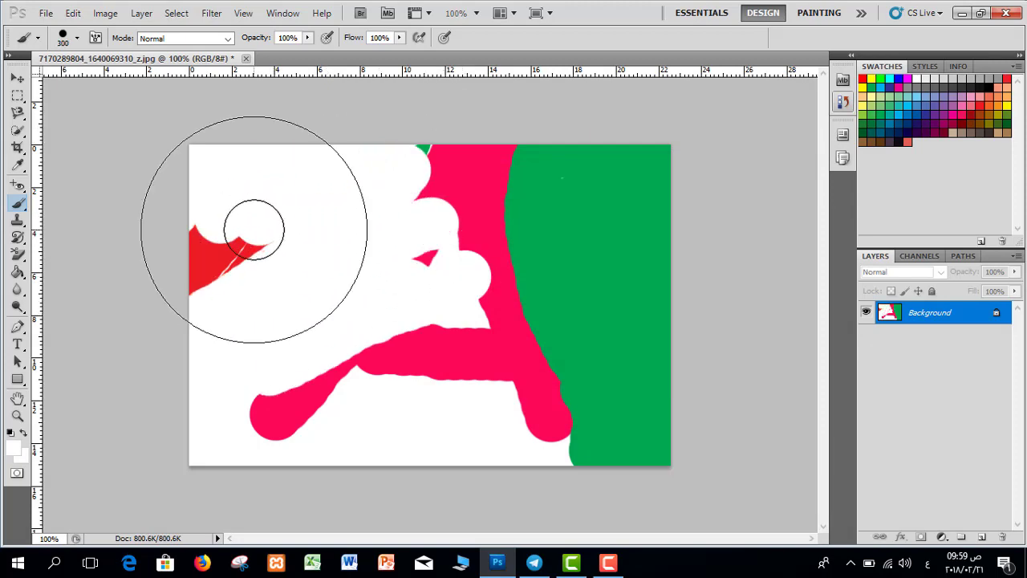
{"action": "mouse_move", "coordinate": [334, 297]}
{"action": "left_mouse_down"}
{"action": "mouse_move", "coordinate": [392, 301]}
{"action": "mouse_move", "coordinate": [317, 267]}
{"action": "mouse_move", "coordinate": [133, 408]}
{"action": "mouse_move", "coordinate": [263, 325]}
{"action": "left_mouse_up"}
- Reduce the brush size to 125, stamp one dot using the near-black purple swatch, and undo the dot
{"action": "key", "text": "bracketleft"}
{"action": "key", "text": "bracketleft"}
{"action": "key", "text": "bracketleft"}
{"action": "key", "text": "bracketleft"}
{"action": "key", "text": "bracketleft"}
{"action": "key", "text": "bracketleft"}
{"action": "key", "text": "bracketleft"}
{"action": "key", "text": "bracketleft"}
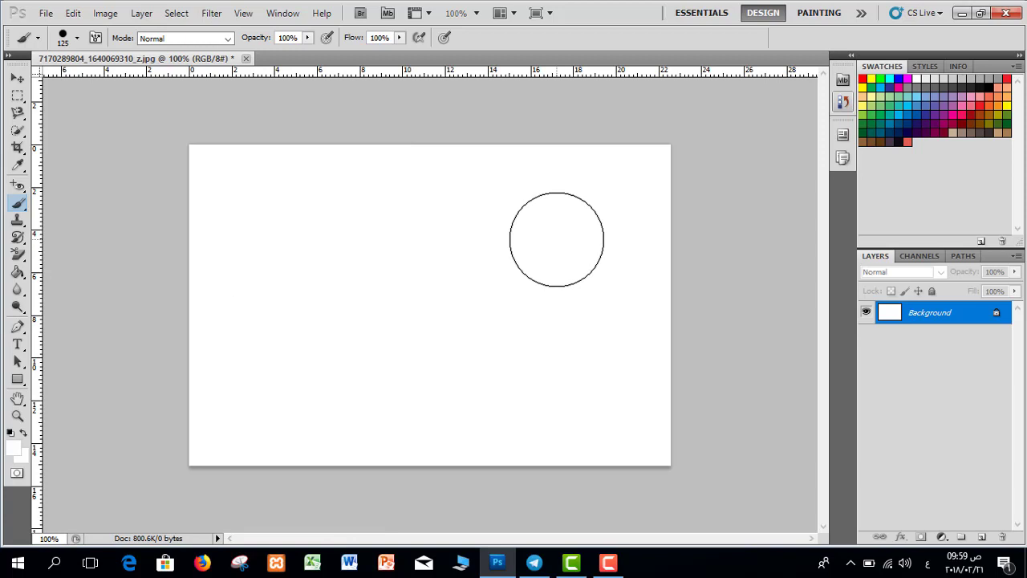
{"action": "left_click", "coordinate": [904, 135]}
{"action": "left_click", "coordinate": [545, 245]}
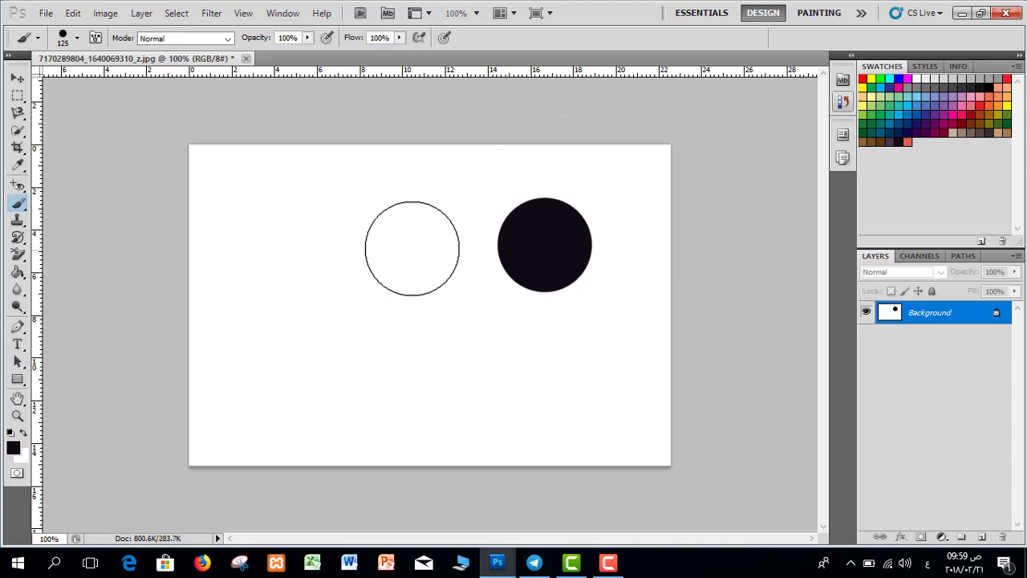
{"action": "key", "text": "ctrl+z"}
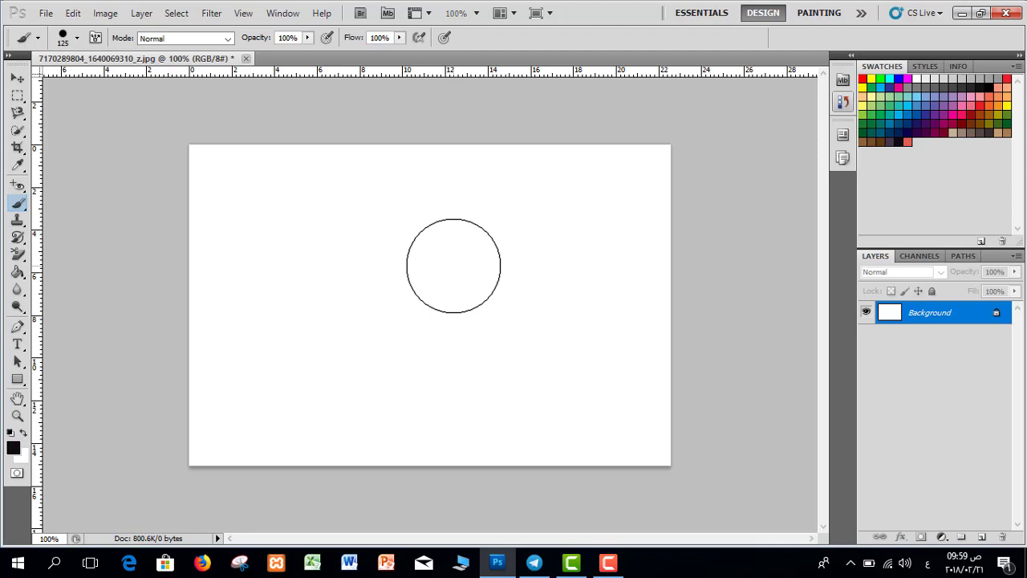
- Set the brush size to 74 px and keep its hardness at 100%
{"action": "right_click", "coordinate": [454, 265]}
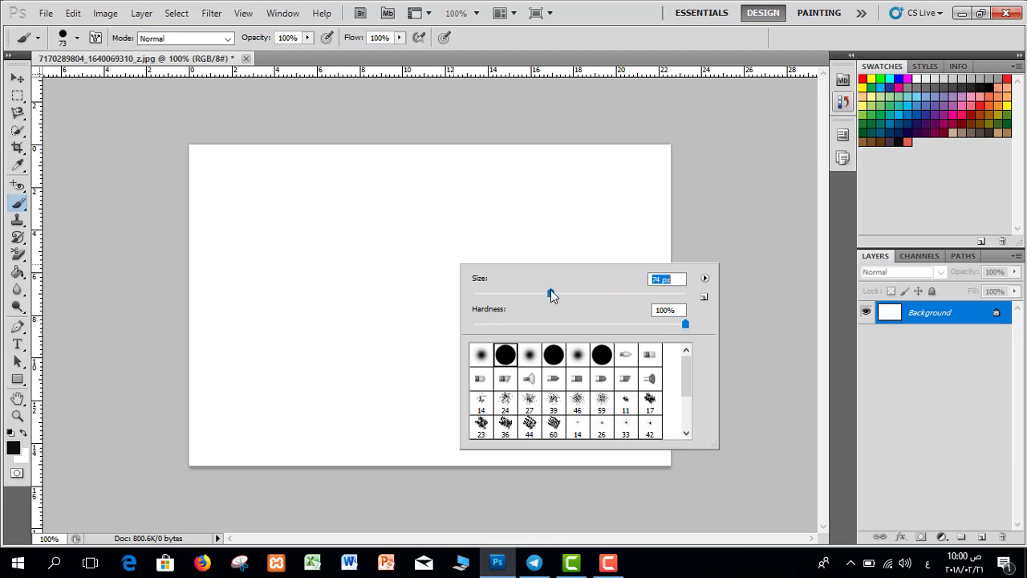
{"action": "left_click", "coordinate": [512, 226]}
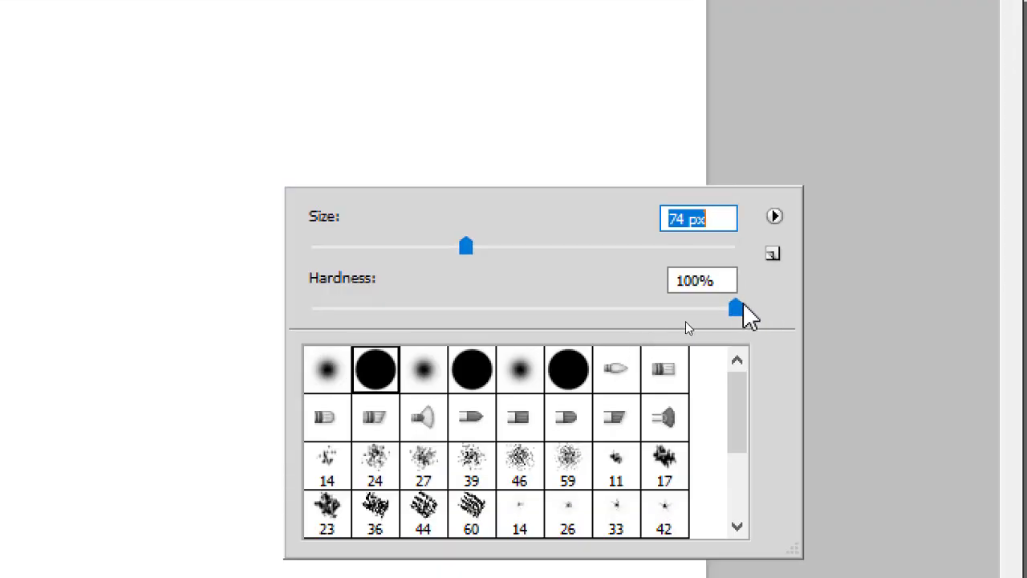
{"action": "left_click_drag", "start_coordinate": [690, 325], "coordinate": [812, 291]}
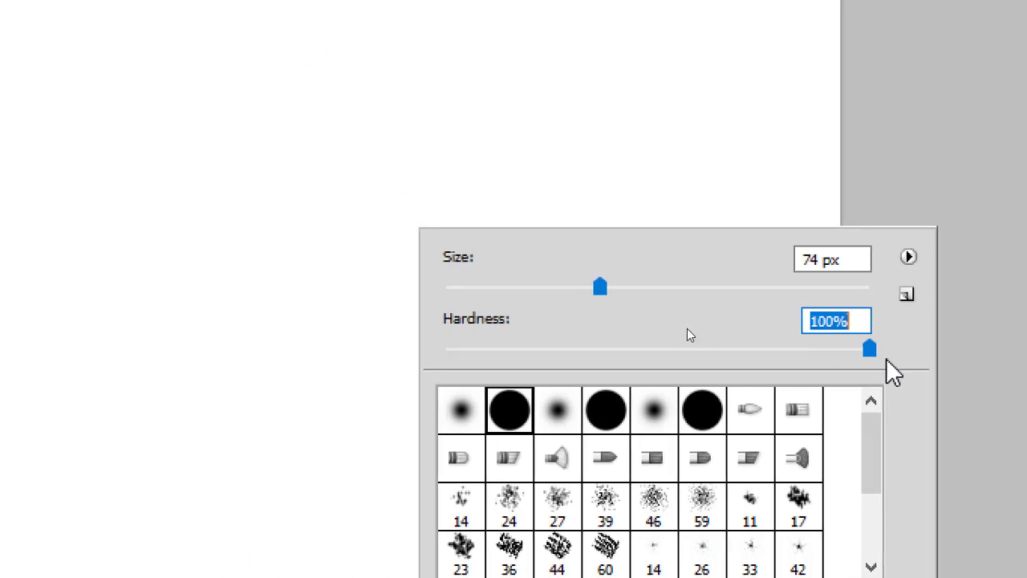
{"action": "left_click_drag", "start_coordinate": [867, 350], "coordinate": [879, 350]}
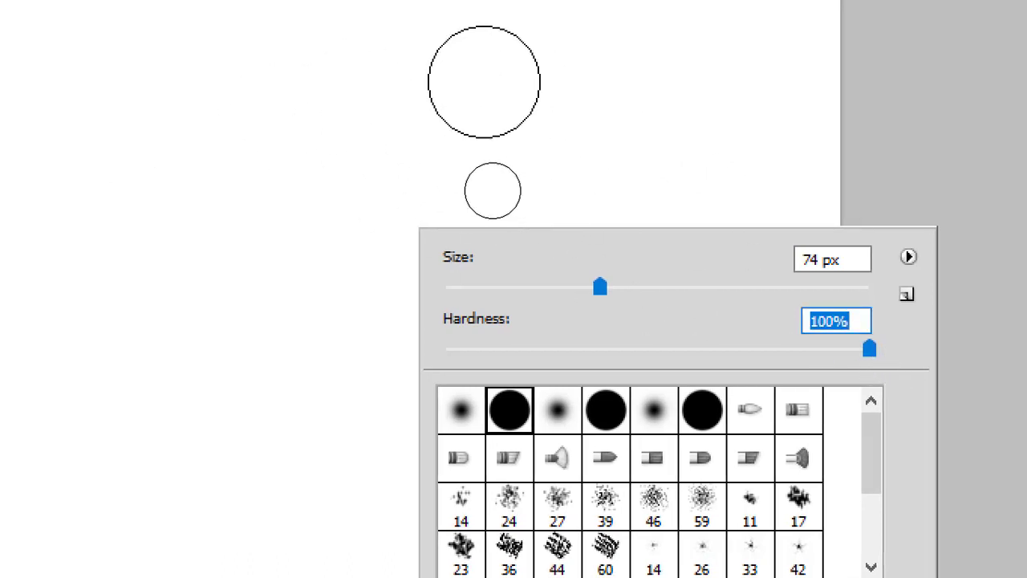
- Paint two separate hard-edged dots and a thick curved stroke on the white canvas, and reopen the brush size and hardness settings
{"action": "left_click", "coordinate": [484, 82]}
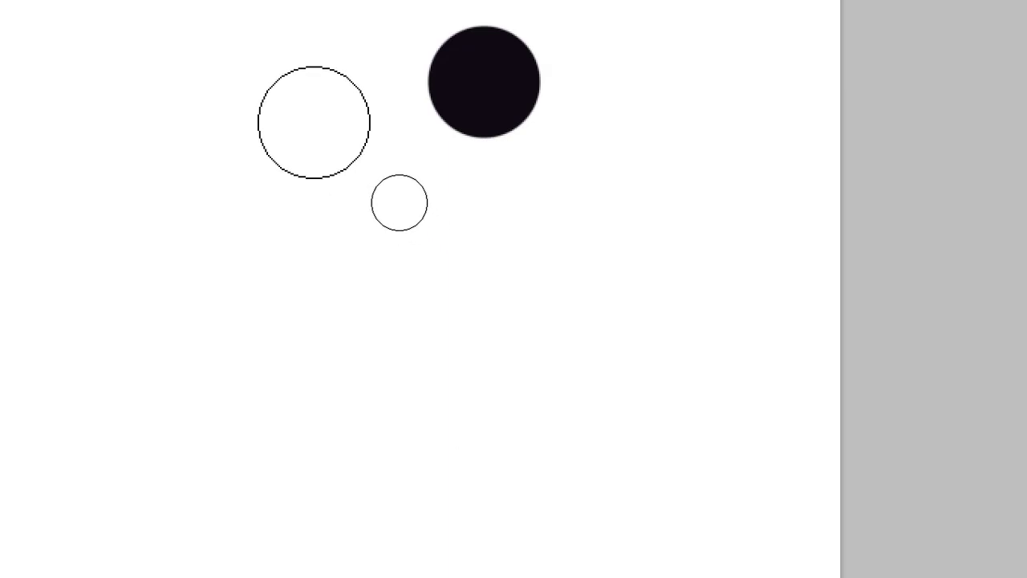
{"action": "left_click", "coordinate": [617, 278]}
{"action": "left_click", "coordinate": [415, 286]}
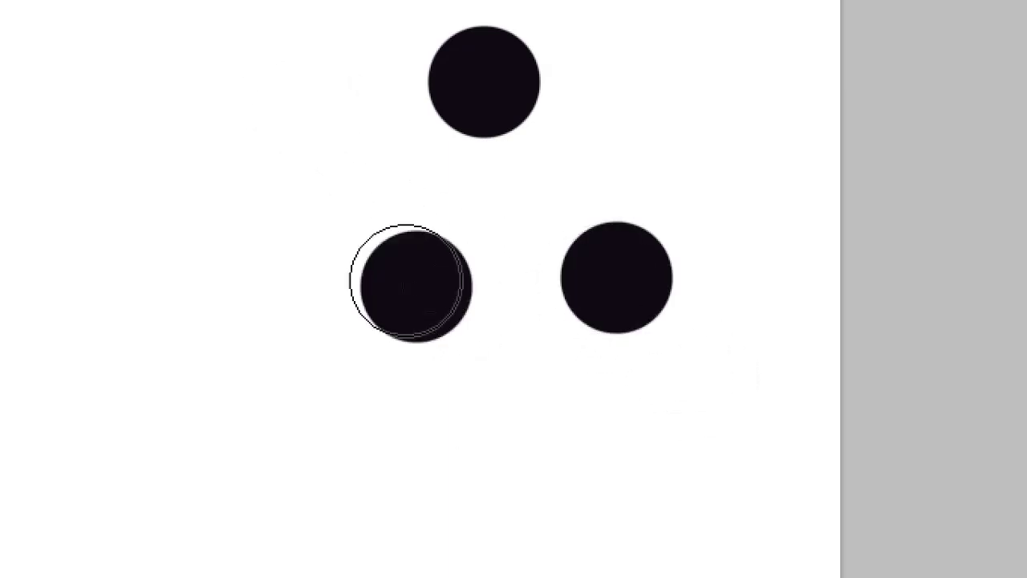
{"action": "mouse_move", "coordinate": [406, 280]}
{"action": "left_mouse_down"}
{"action": "mouse_move", "coordinate": [278, 290]}
{"action": "mouse_move", "coordinate": [220, 249]}
{"action": "mouse_move", "coordinate": [193, 153]}
{"action": "left_mouse_up"}
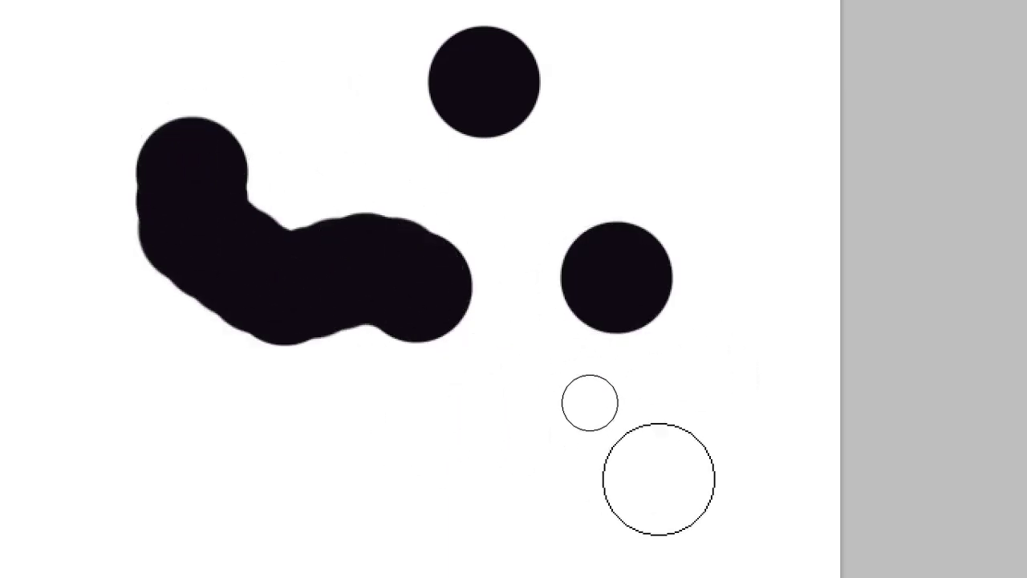
{"action": "right_click", "coordinate": [580, 485]}
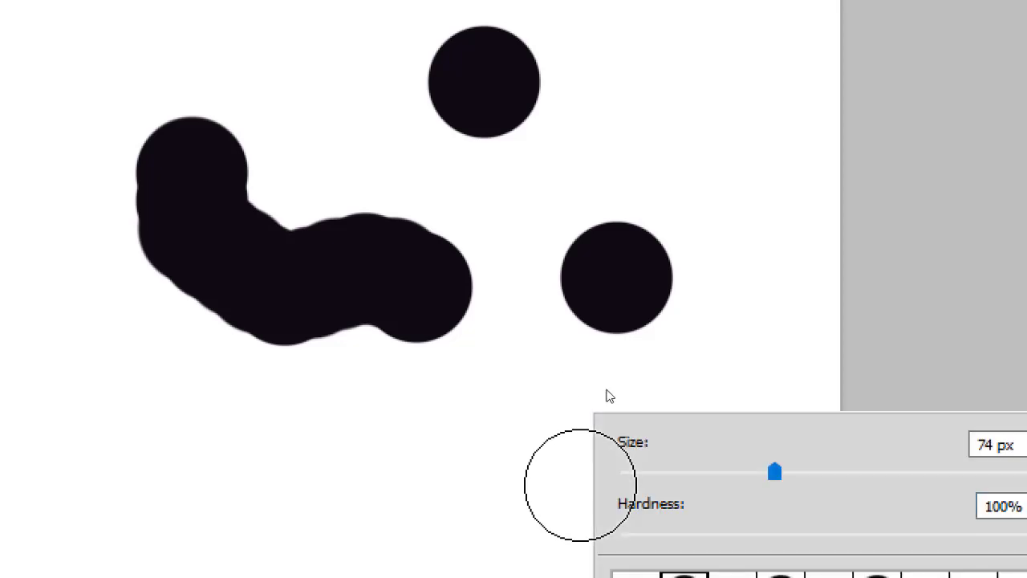
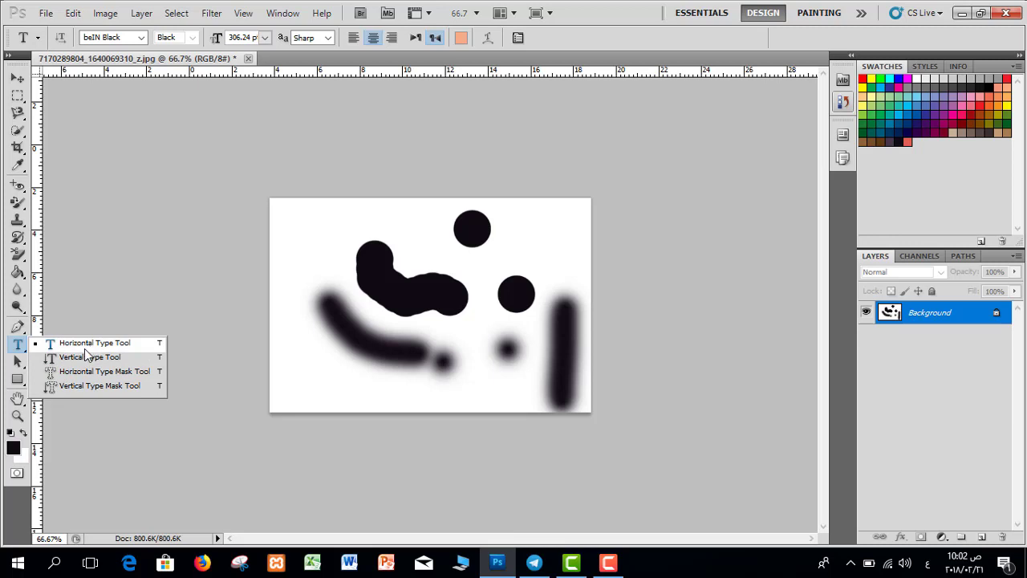
- Select the Horizontal Type Tool for adding text to the rally car photo
{"action": "left_click", "coordinate": [88, 345]}
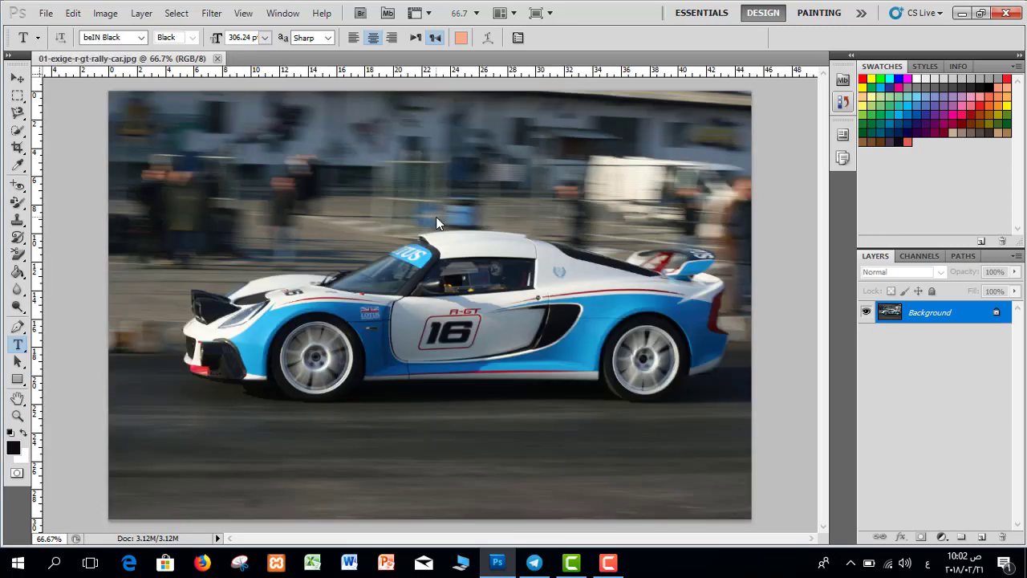
{"action": "left_click", "coordinate": [14, 345]}
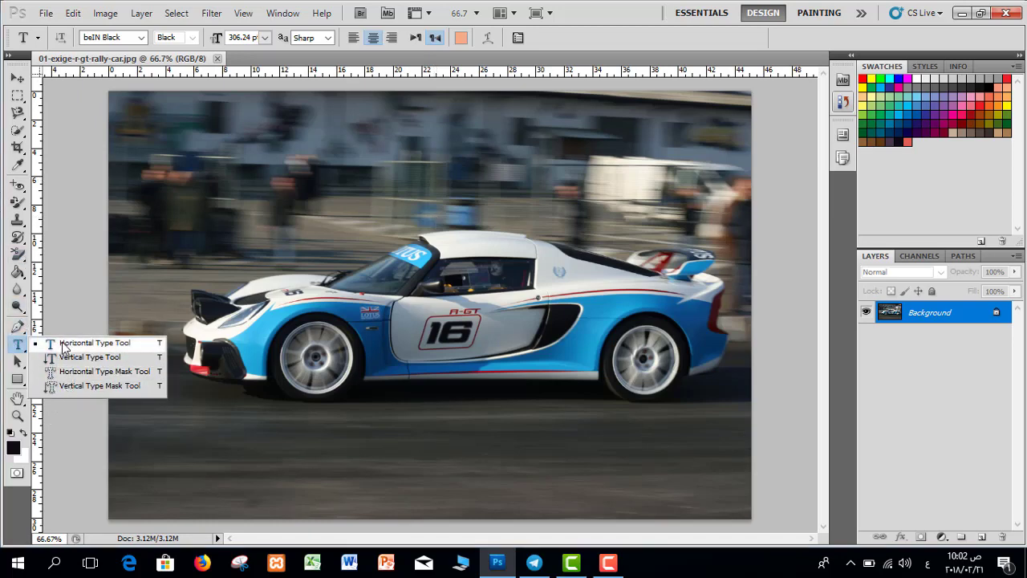
{"action": "left_click", "coordinate": [67, 345]}
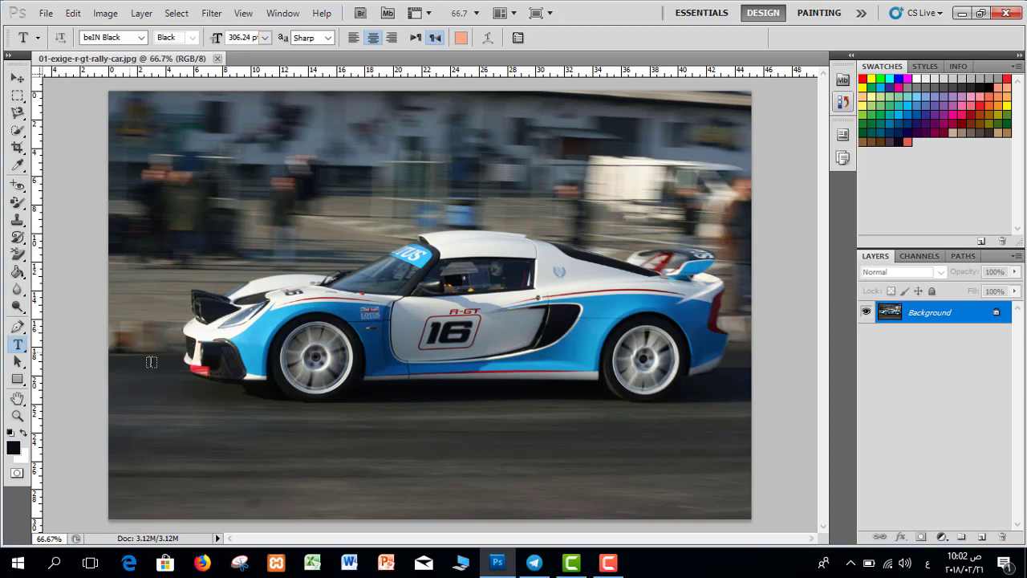
{"action": "left_click", "coordinate": [430, 437]}
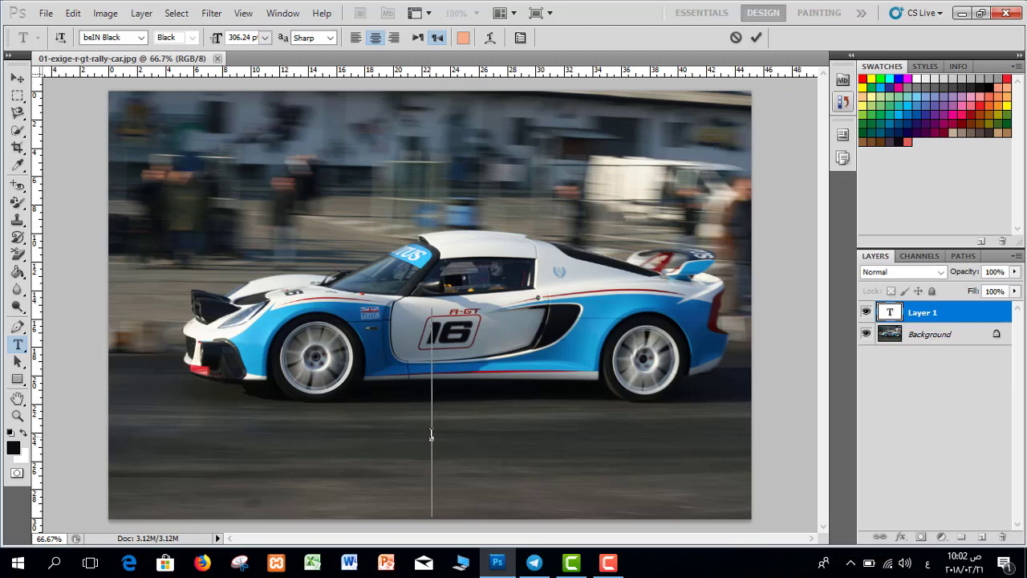
{"action": "type", "text": "لخمقاله"}
{"action": "key", "text": "Escape"}
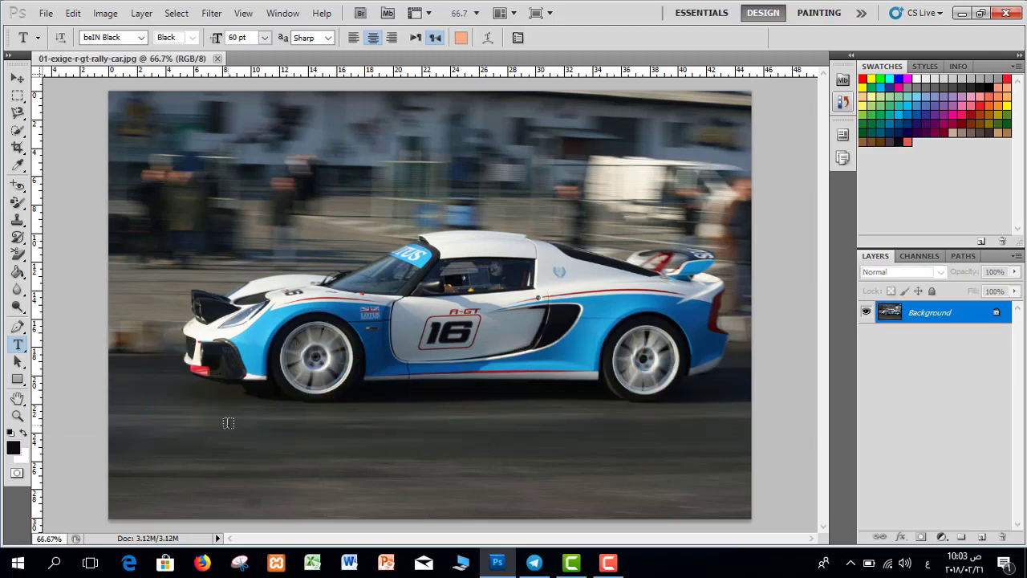
- Add random Arabic letters at 60 pt in a wide text box below the car, and delete that text layer
{"action": "left_click_drag", "start_coordinate": [222, 420], "coordinate": [681, 503]}
{"action": "type", "text": "خه ارثقخعهارختقعارثقهخارخقهارطقخ"}
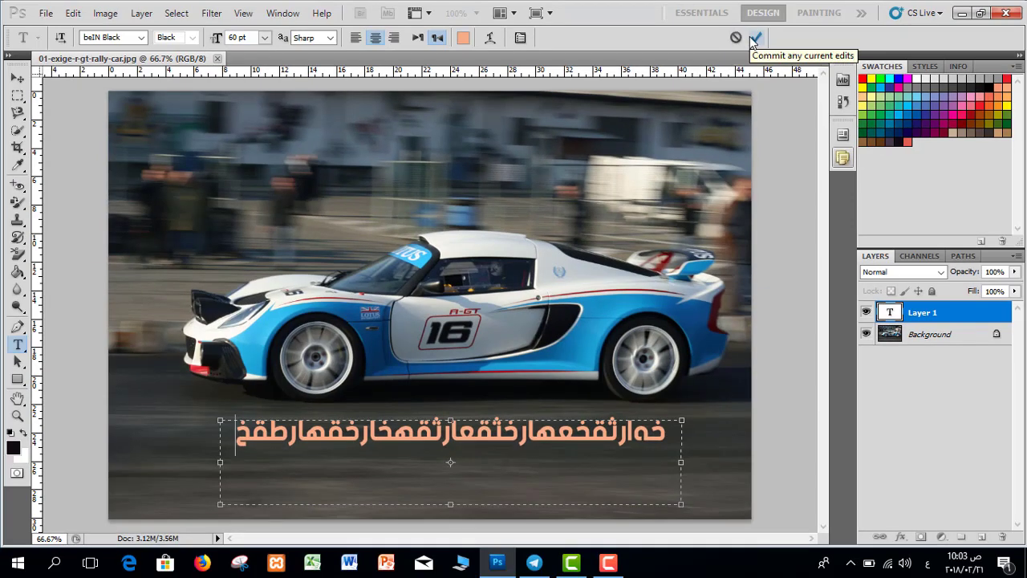
{"action": "left_click", "coordinate": [752, 36]}
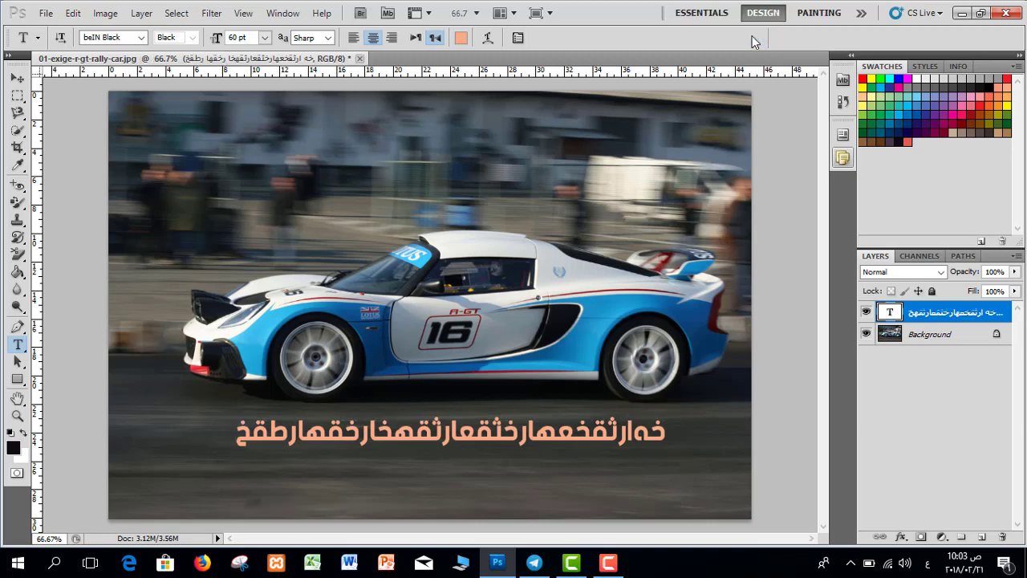
{"action": "key", "text": "v"}
{"action": "key", "text": "Delete"}
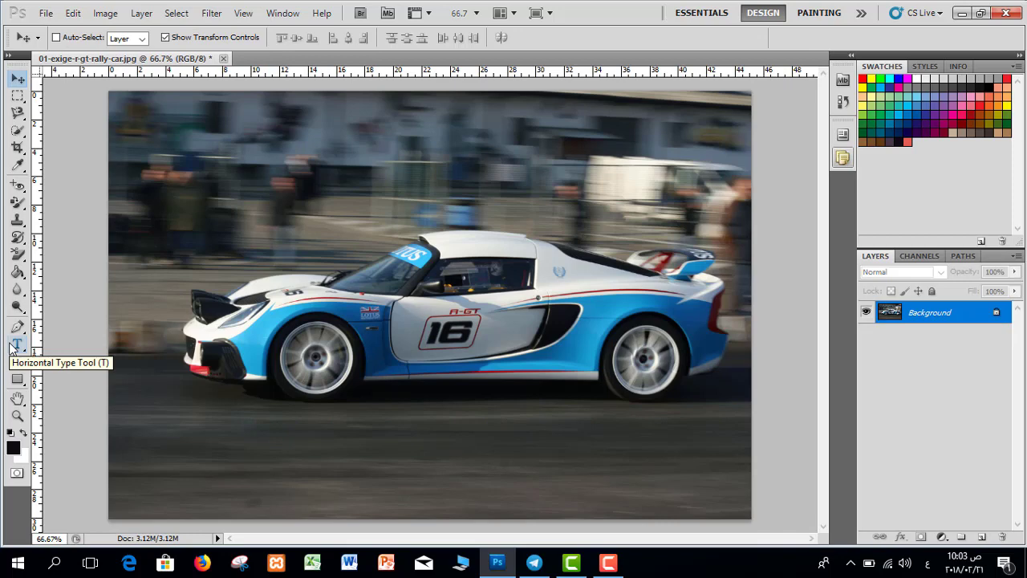
- Create a wide text box on the road below the car and enter "دورة الفوتوشوب" at 72 pt
{"action": "left_click", "coordinate": [16, 345]}
{"action": "left_click_drag", "start_coordinate": [205, 431], "coordinate": [652, 500]}
{"action": "type", "text": "د"}
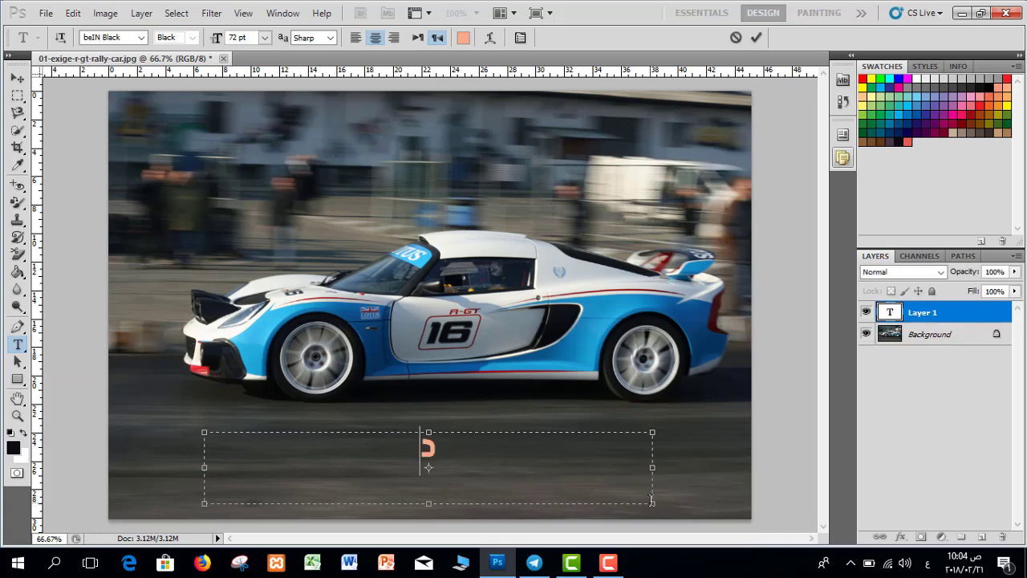
{"action": "type", "text": "ورة الفوتوشوب"}
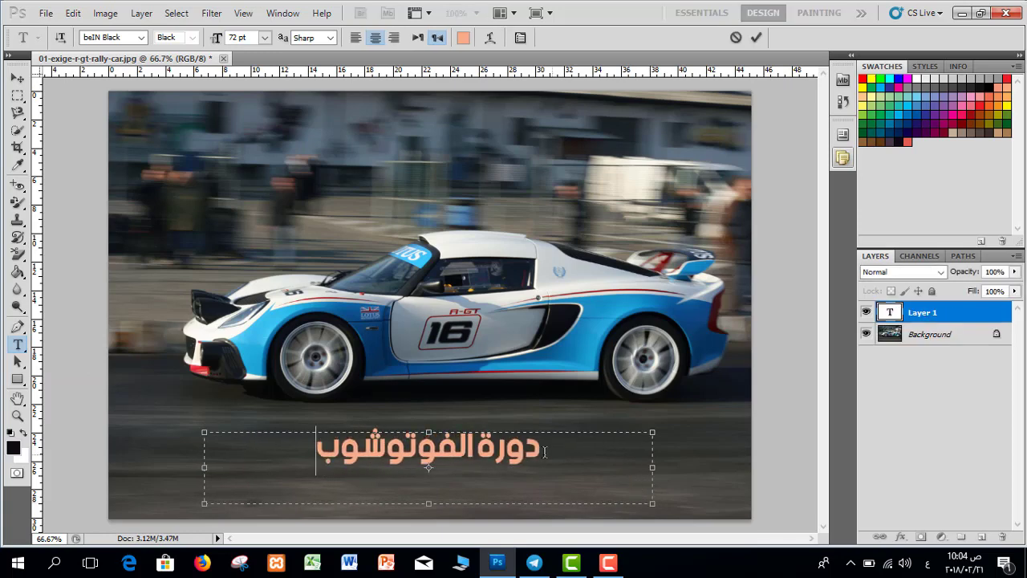
- Change the colour of the text "دورة الفوتوشوب" to white (ffffff), trying orange and pink first
{"action": "left_click_drag", "start_coordinate": [318, 449], "coordinate": [549, 448]}
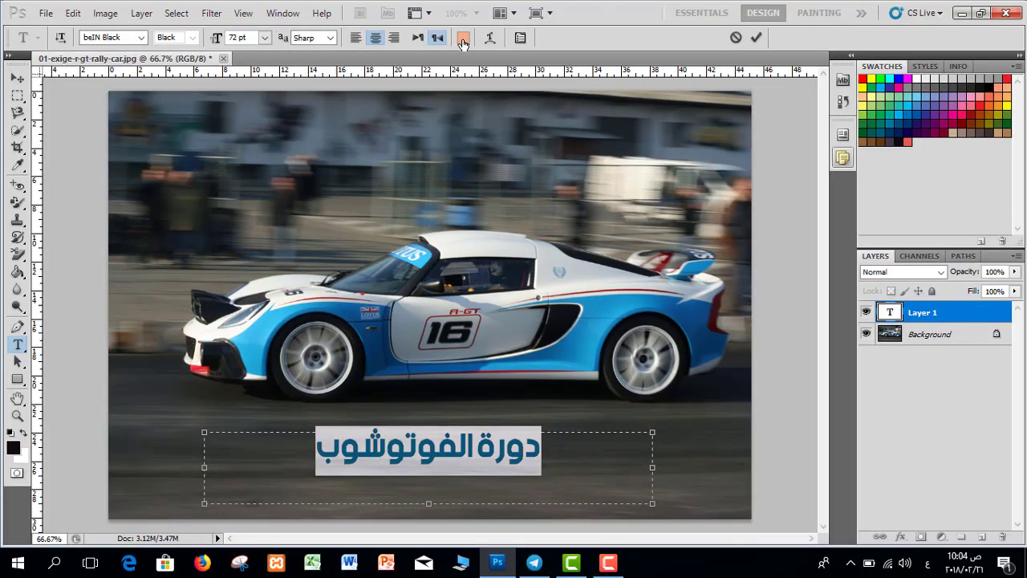
{"action": "left_click", "coordinate": [465, 74]}
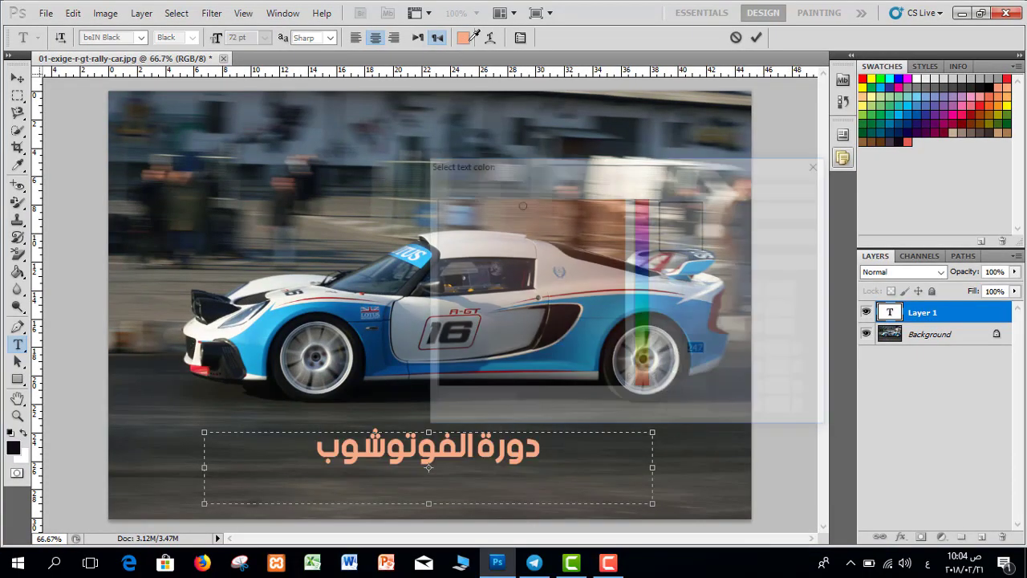
{"action": "left_click", "coordinate": [624, 197]}
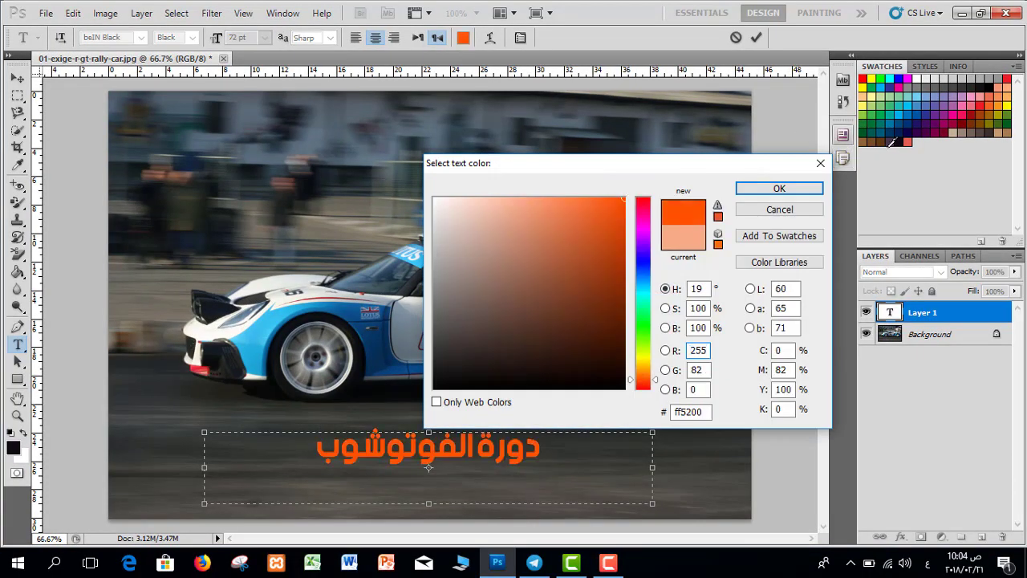
{"action": "left_click", "coordinate": [917, 79]}
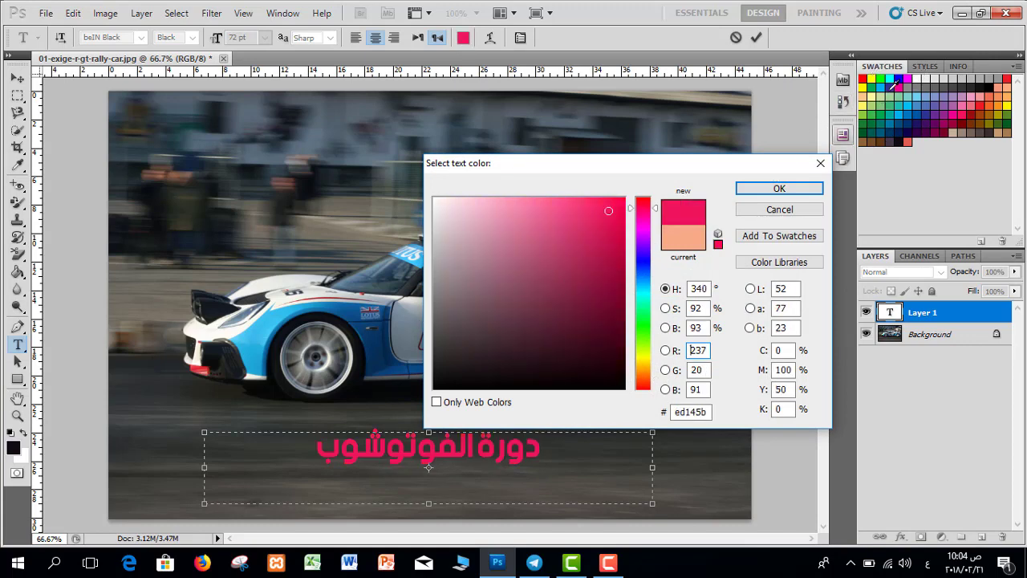
{"action": "left_click", "coordinate": [921, 77]}
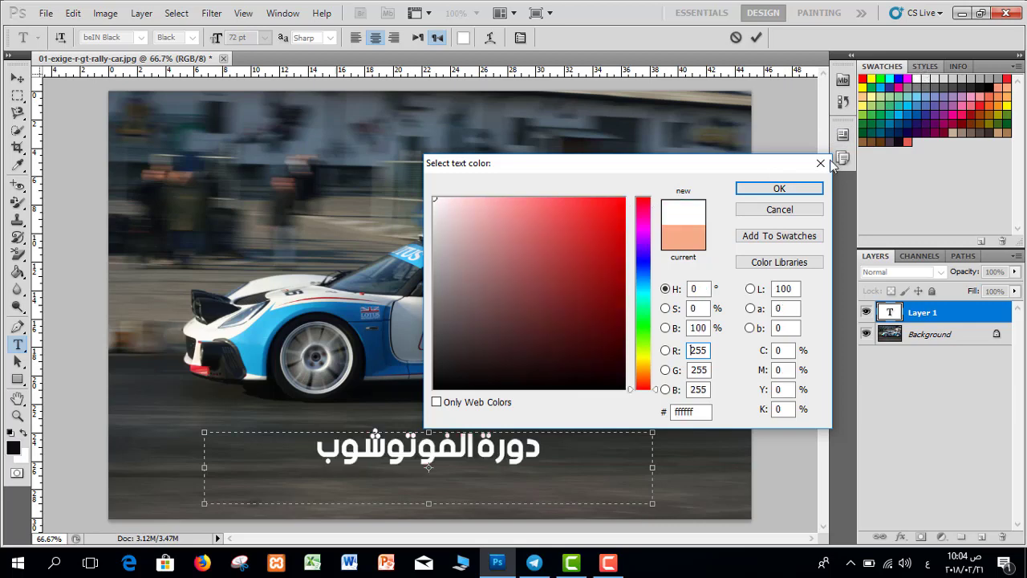
{"action": "left_click", "coordinate": [780, 187]}
- Deselect the white text and lower the upper edge of its text box to shift the line down the road
{"action": "left_click", "coordinate": [408, 450]}
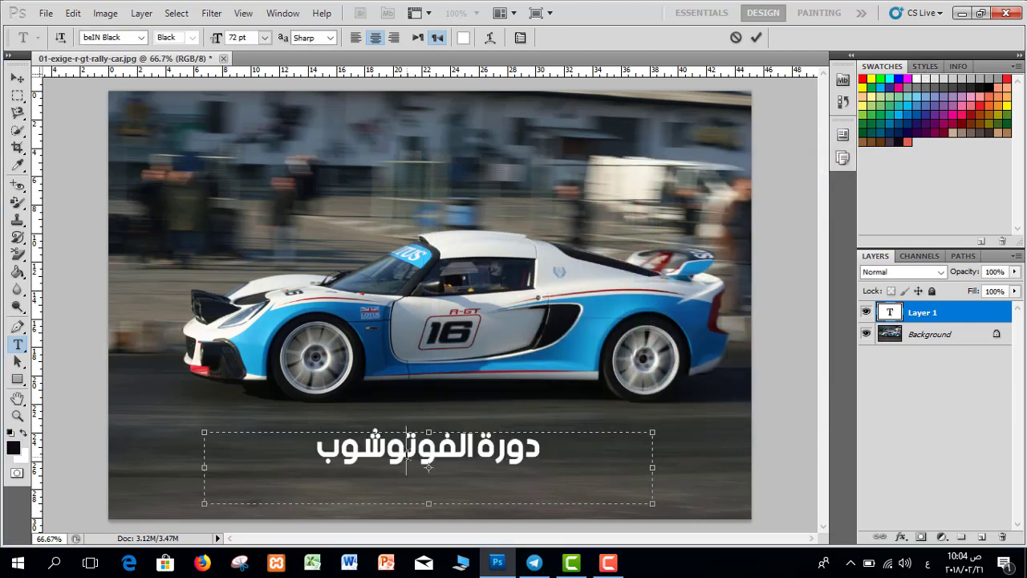
{"action": "triple_click", "coordinate": [445, 464]}
{"action": "left_click_drag", "start_coordinate": [429, 456], "coordinate": [429, 479]}
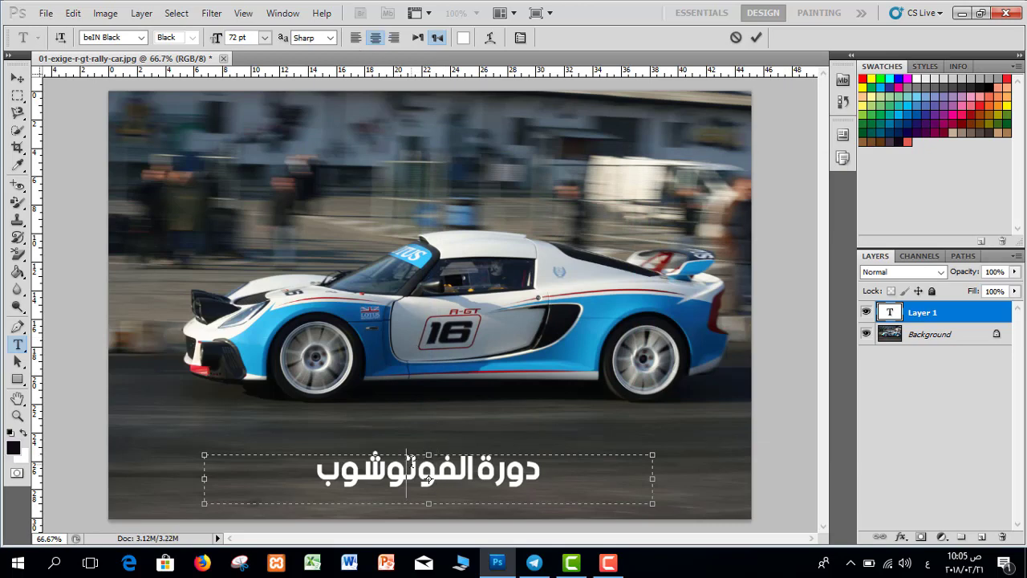
- Try right and left alignment on the title "دورة الفوتوشوب" and return it to centred
{"action": "triple_click", "coordinate": [406, 474]}
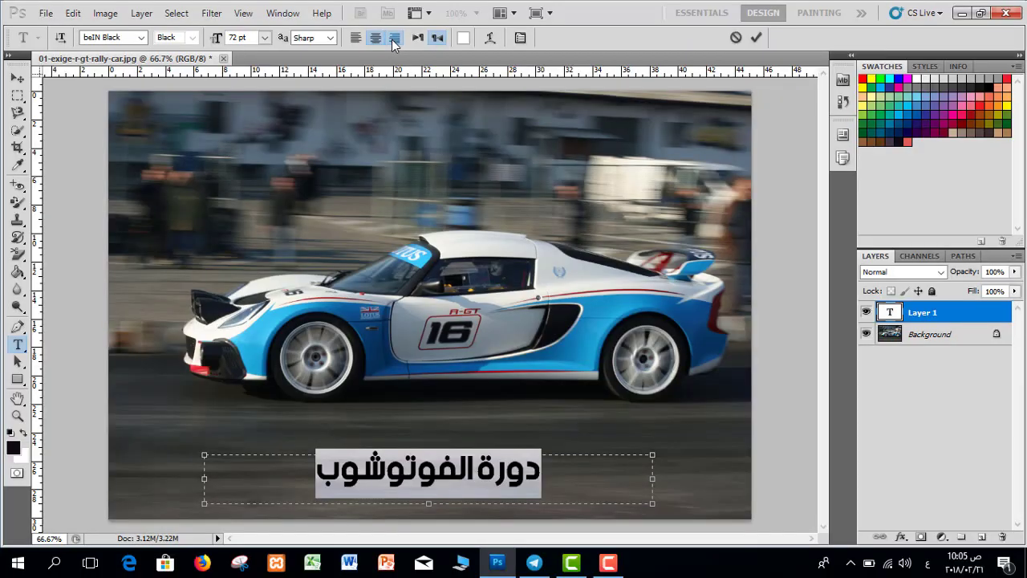
{"action": "left_click", "coordinate": [393, 40]}
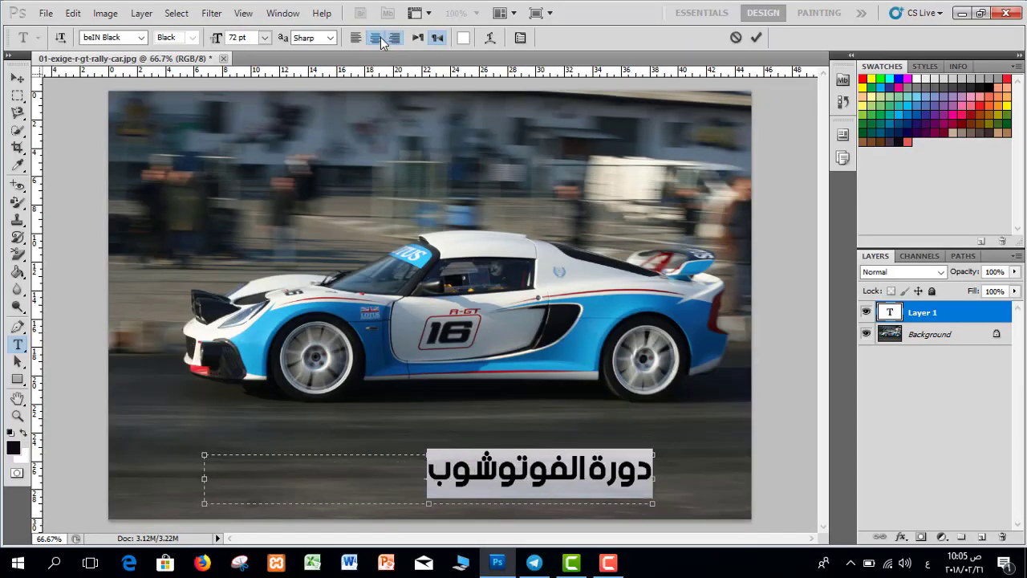
{"action": "left_click", "coordinate": [375, 38]}
{"action": "left_click", "coordinate": [360, 38]}
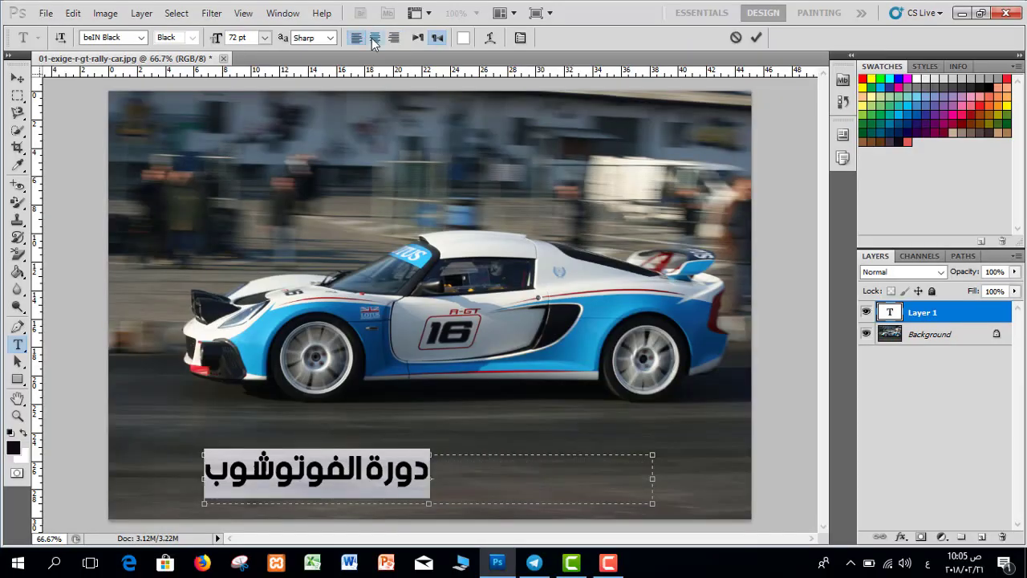
{"action": "left_click", "coordinate": [375, 39]}
- Set the size of the title "دورة الفوتوشوب" to 100 pt, trying 30 pt and 72 pt first, and commit the text
{"action": "left_click", "coordinate": [264, 38]}
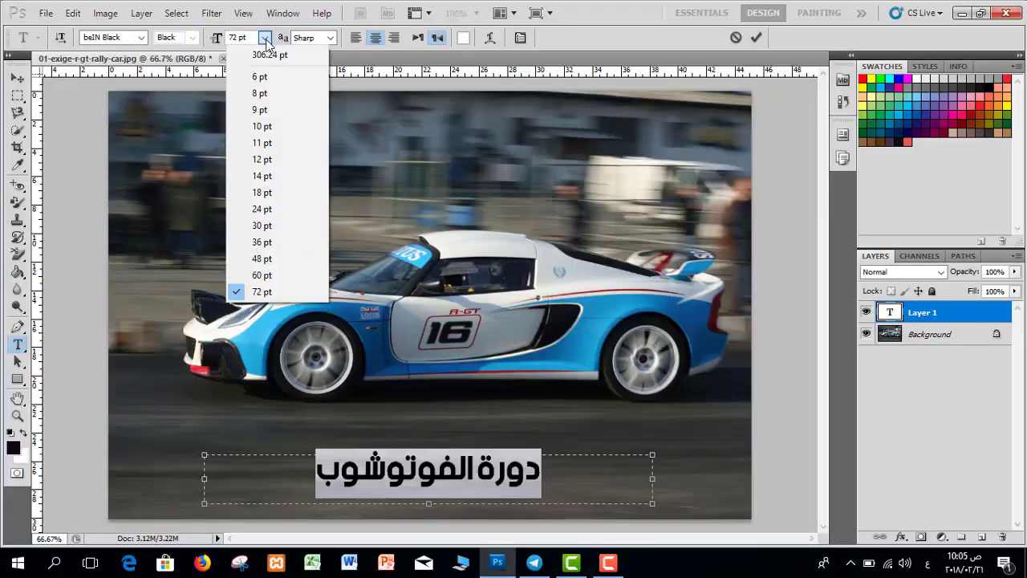
{"action": "left_click", "coordinate": [257, 224]}
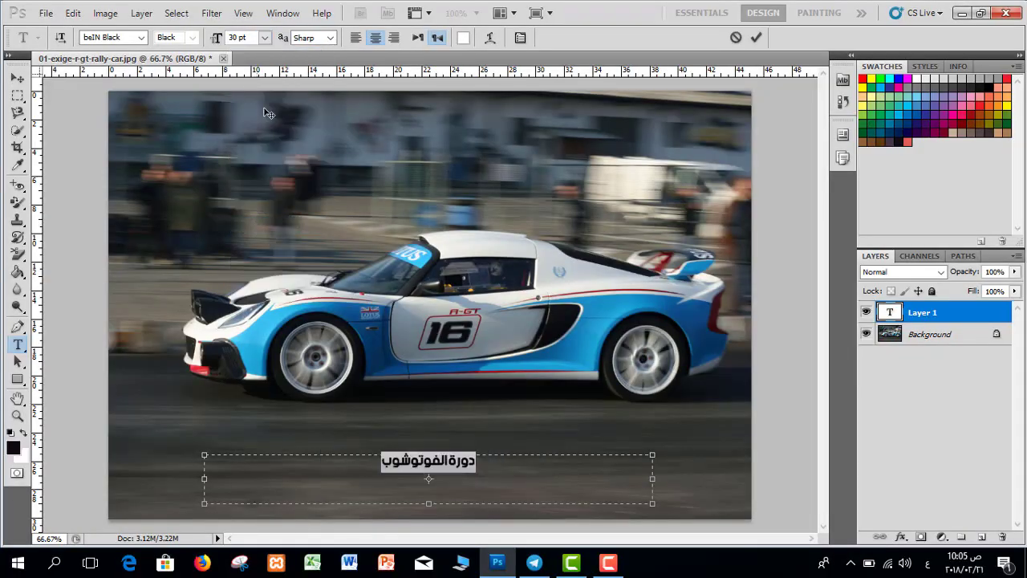
{"action": "left_click", "coordinate": [264, 38]}
{"action": "left_click", "coordinate": [263, 292]}
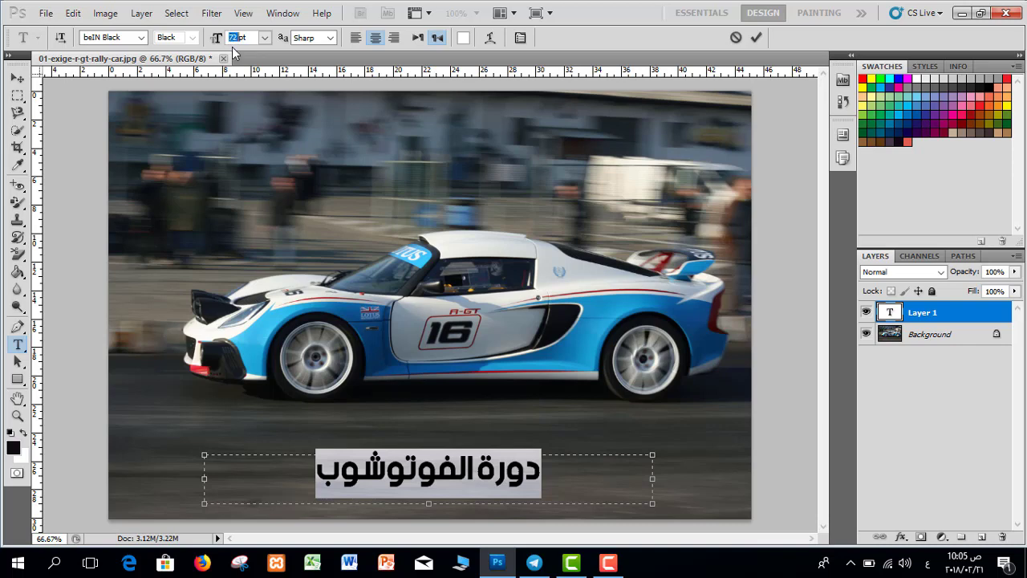
{"action": "type", "text": "100"}
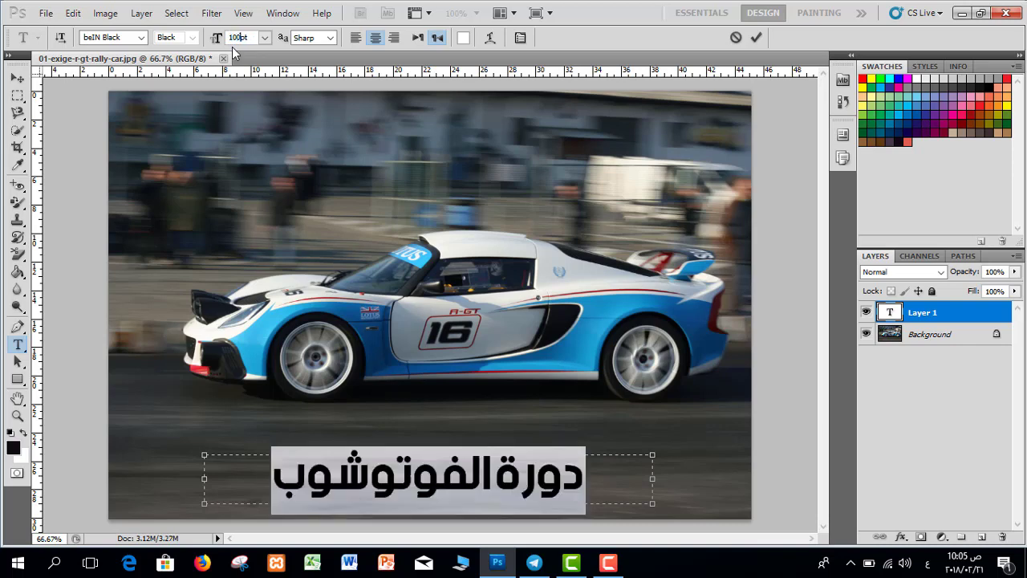
{"action": "key", "text": "Return"}
{"action": "left_click", "coordinate": [141, 38]}
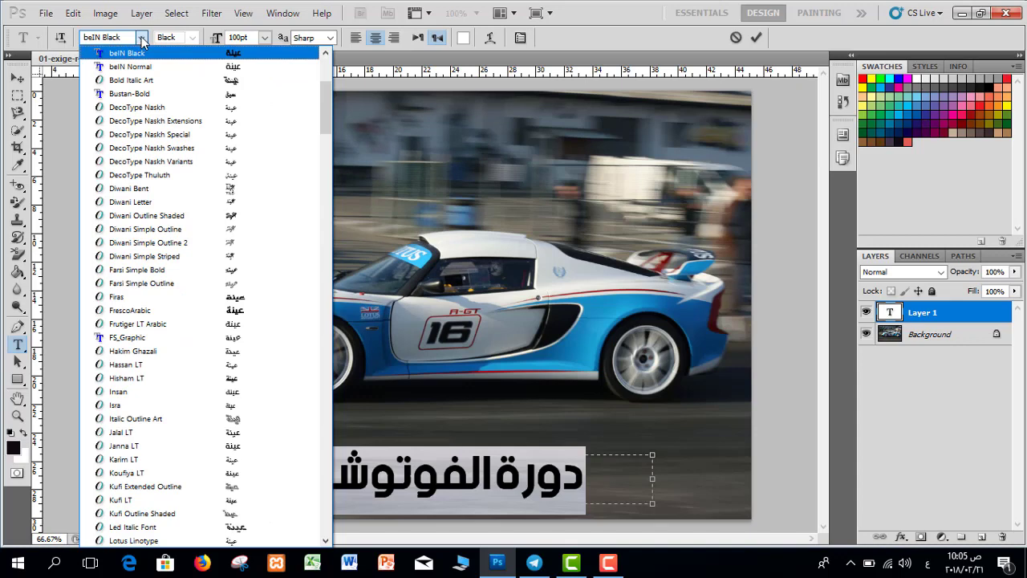
{"action": "left_click", "coordinate": [141, 40]}
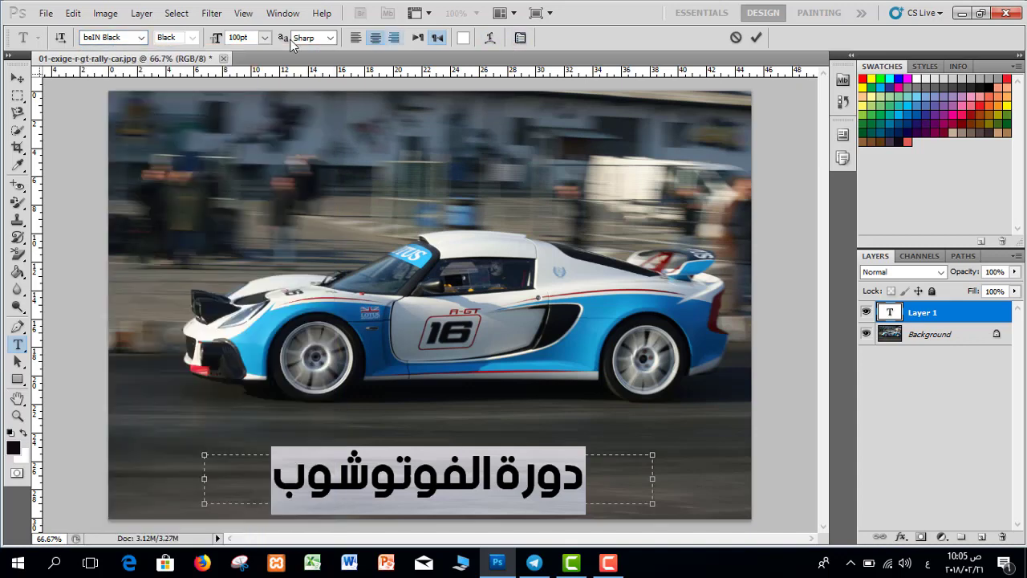
{"action": "left_click", "coordinate": [756, 40]}
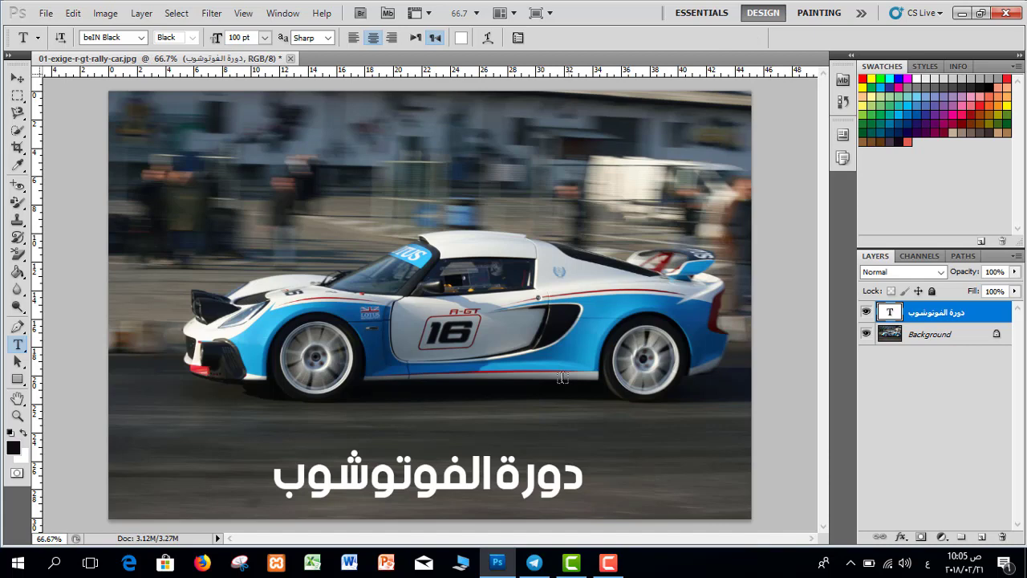
- Reopen the title's text box for editing, try 300 pt, and set its random Arabic letters to 60 pt
{"action": "left_click", "coordinate": [486, 457]}
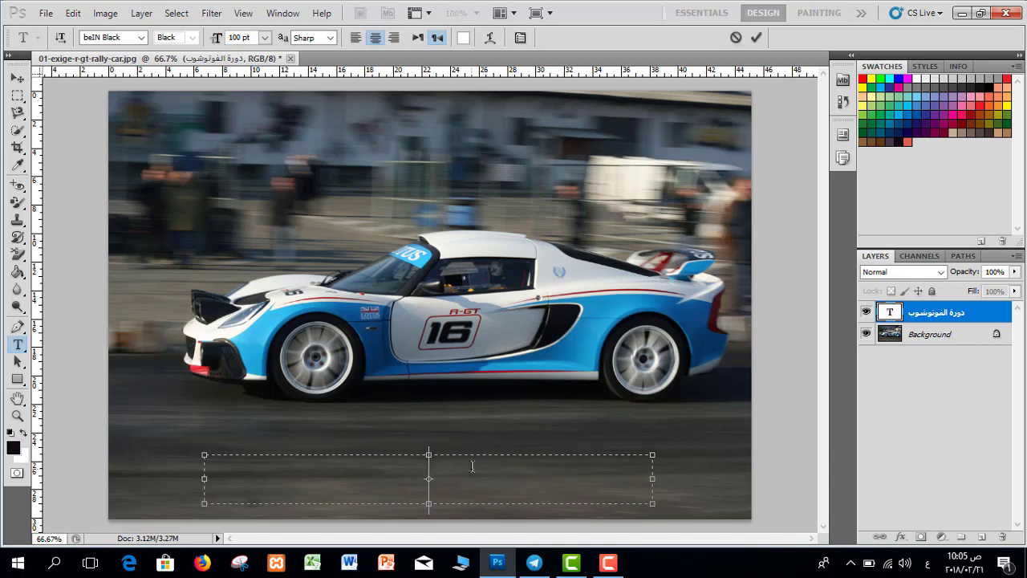
{"action": "double_click", "coordinate": [230, 37]}
{"action": "type", "text": "300"}
{"action": "left_click", "coordinate": [405, 478]}
{"action": "left_click", "coordinate": [265, 37]}
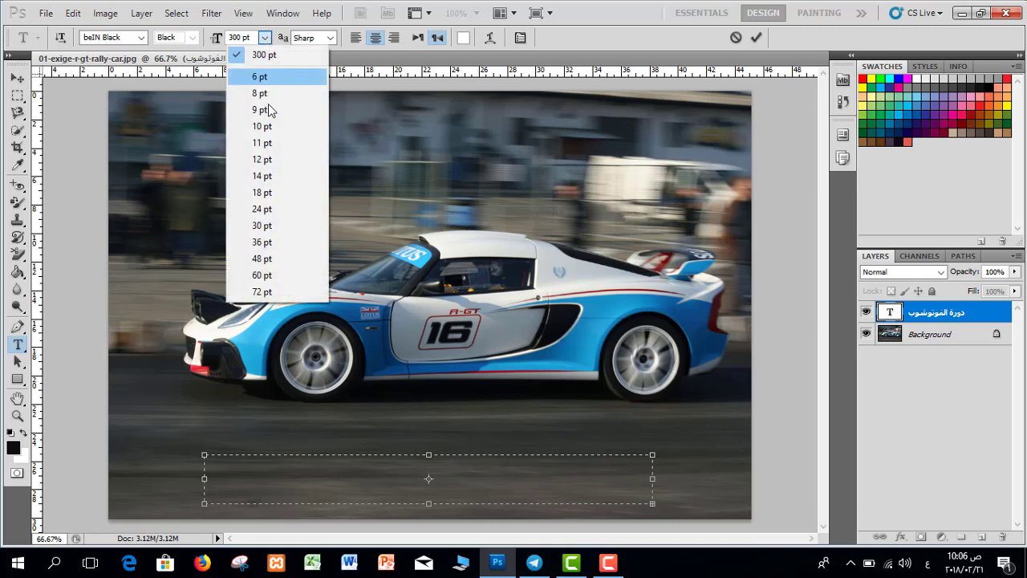
{"action": "left_click", "coordinate": [266, 275]}
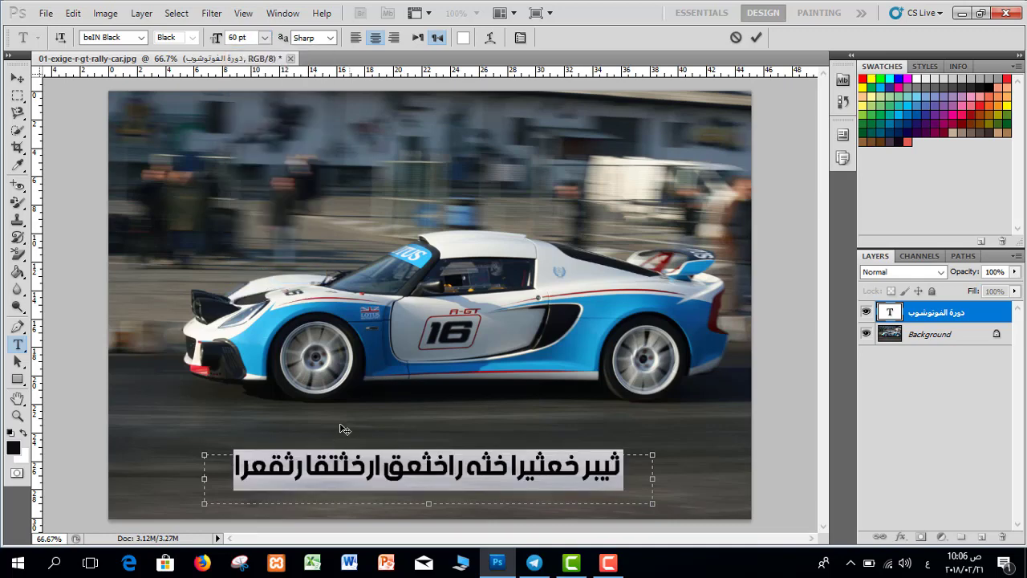
{"action": "left_click", "coordinate": [315, 456]}
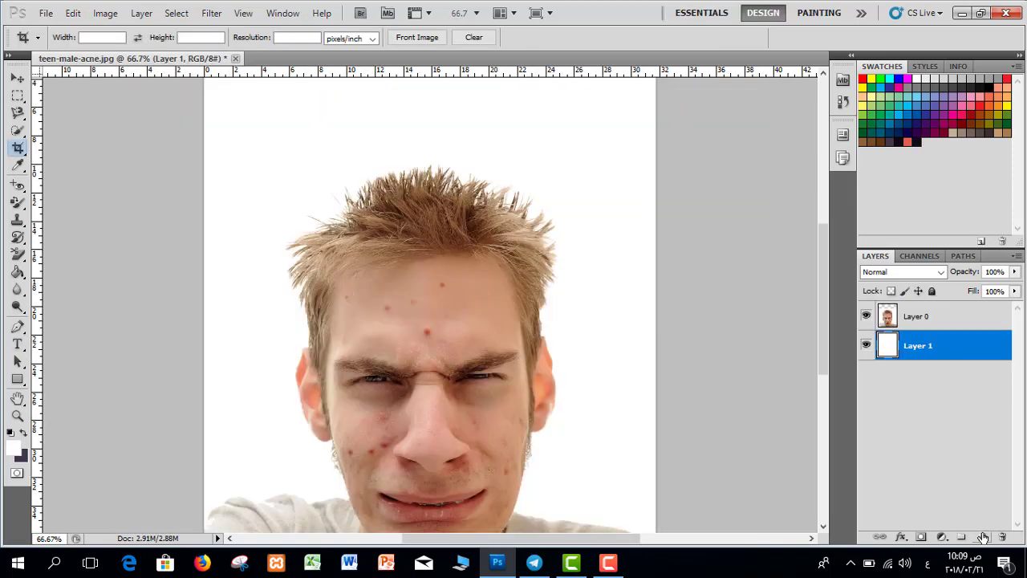
- Switch to the Spot Healing Brush Tool and from it to the Healing Brush Tool on the portrait photo
{"action": "mouse_move", "coordinate": [823, 270]}
{"action": "left_mouse_down"}
{"action": "mouse_move", "coordinate": [825, 329]}
{"action": "mouse_move", "coordinate": [816, 277]}
{"action": "left_mouse_up"}
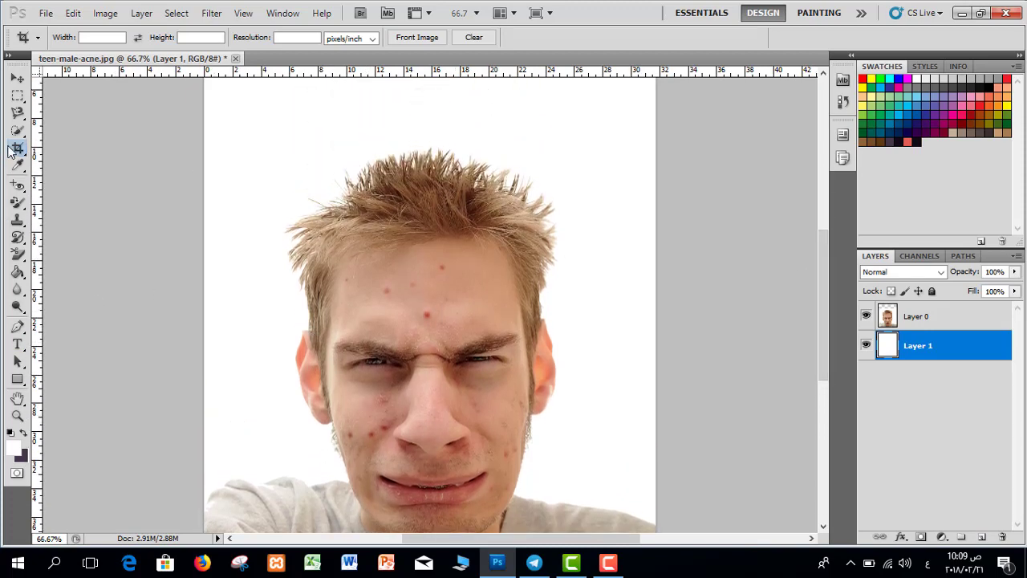
{"action": "left_click", "coordinate": [18, 187]}
{"action": "right_click", "coordinate": [19, 188]}
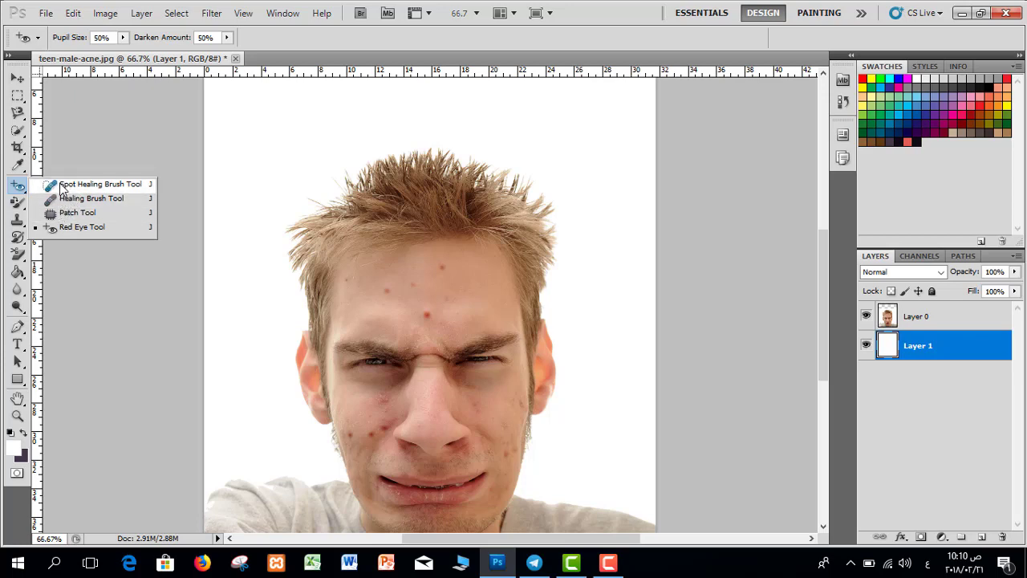
{"action": "left_click", "coordinate": [61, 191]}
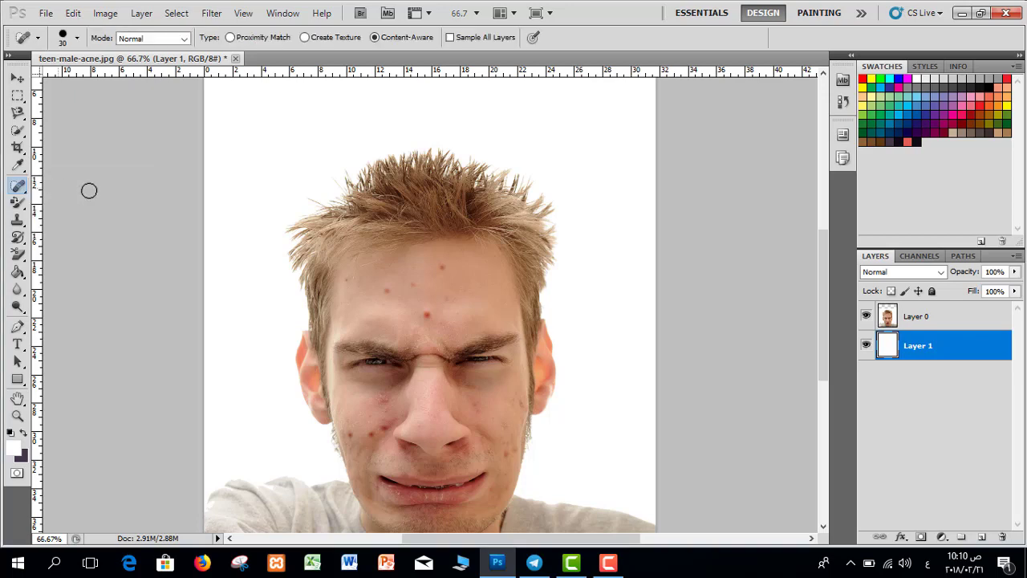
{"action": "right_click", "coordinate": [24, 189]}
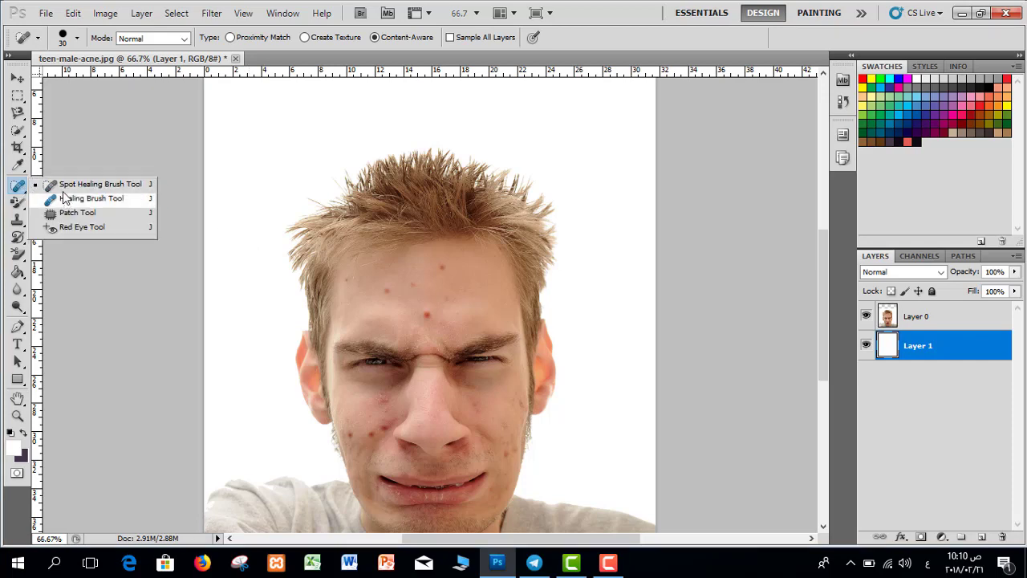
{"action": "left_click", "coordinate": [88, 184]}
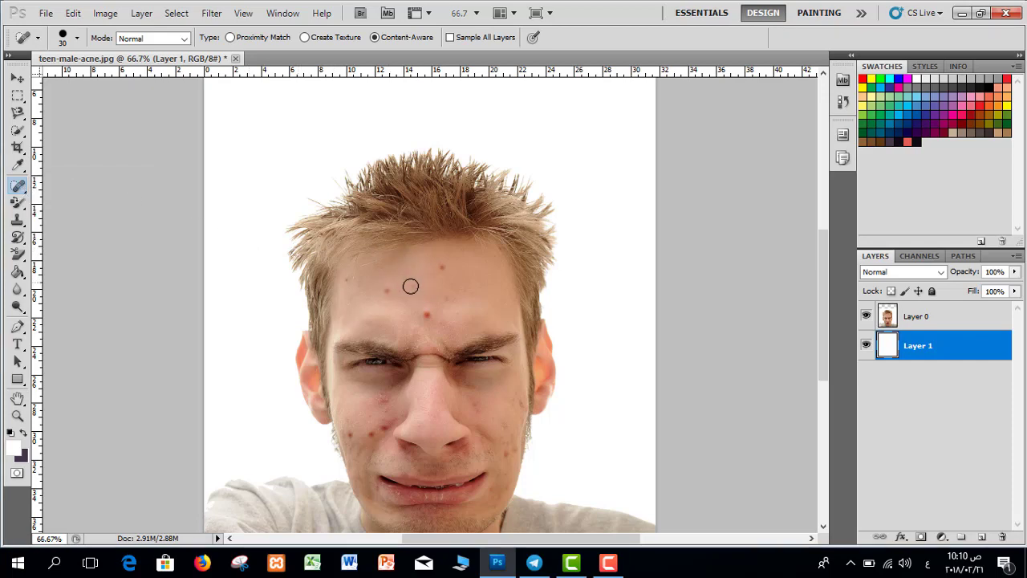
{"action": "right_click", "coordinate": [20, 188]}
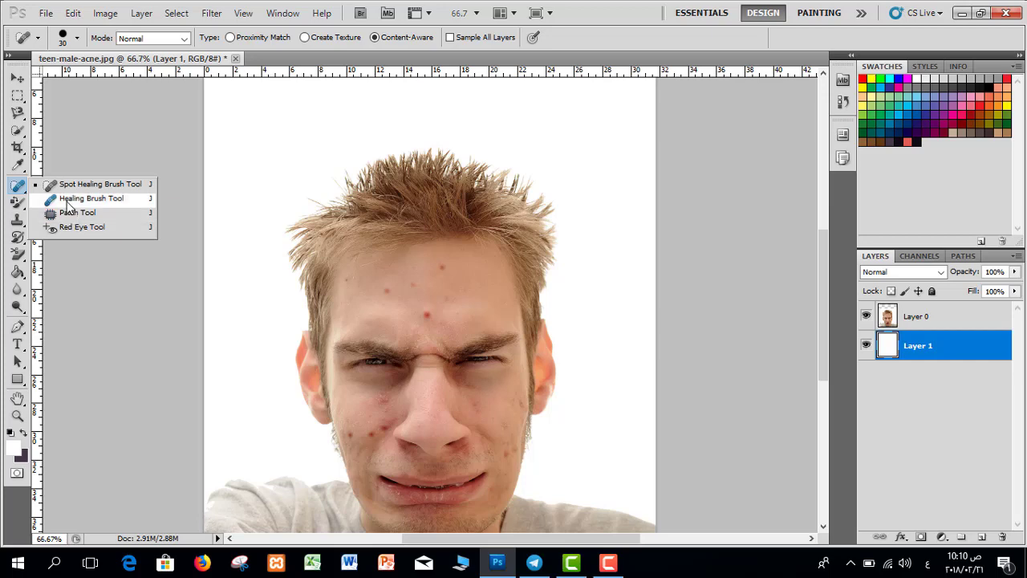
{"action": "left_click", "coordinate": [89, 198]}
- Create a wide text box above the man's head and enter random Arabic letters at 60 pt
{"action": "mouse_move", "coordinate": [823, 295]}
{"action": "left_mouse_down"}
{"action": "mouse_move", "coordinate": [823, 284]}
{"action": "mouse_move", "coordinate": [815, 336]}
{"action": "mouse_move", "coordinate": [812, 273]}
{"action": "mouse_move", "coordinate": [803, 353]}
{"action": "left_mouse_up"}
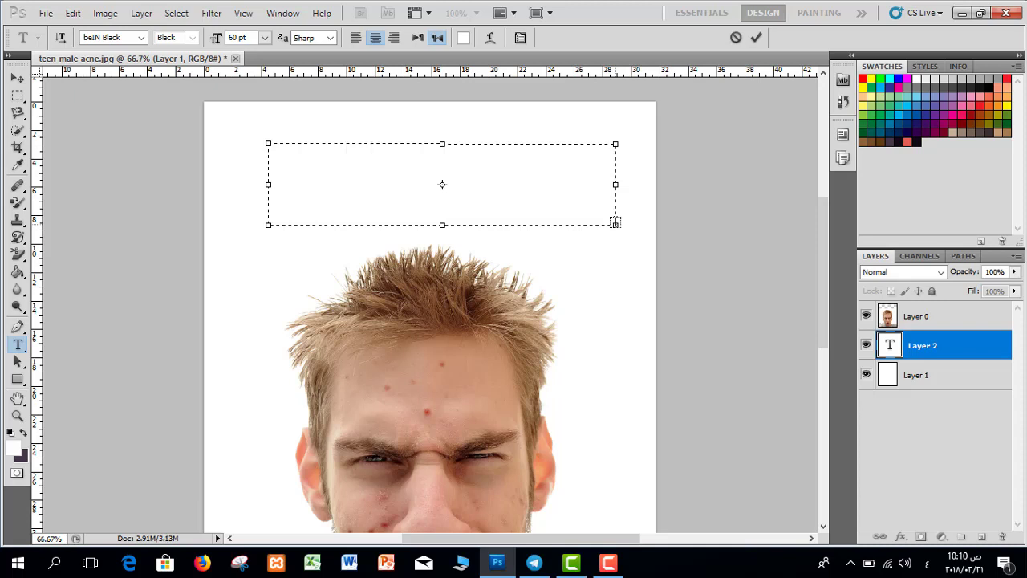
{"action": "left_click_drag", "start_coordinate": [615, 223], "coordinate": [585, 224]}
- Try red (d83030) as the colour of the random letters above the head, and cancel the text edit
{"action": "key", "text": "ctrl+a"}
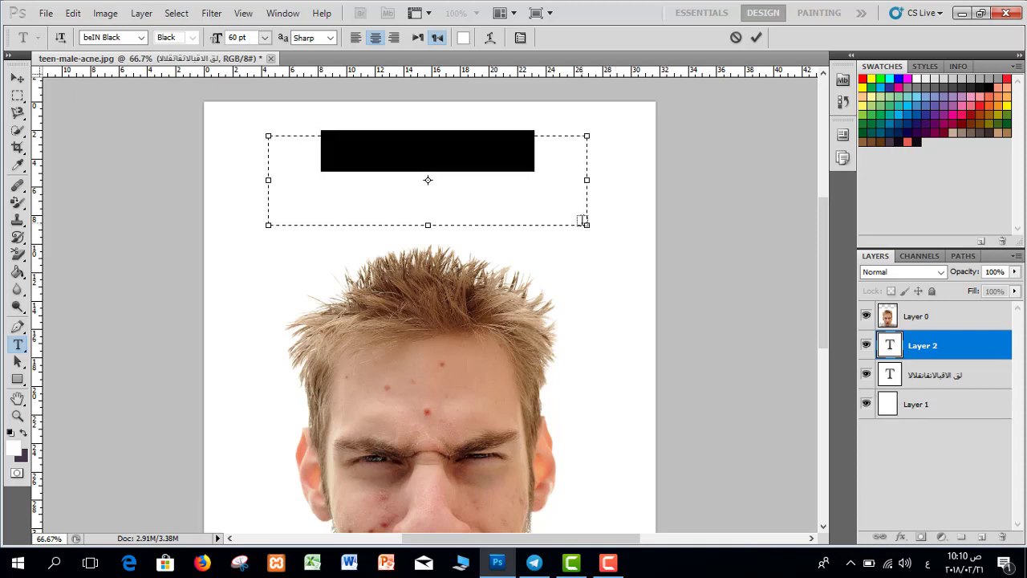
{"action": "left_click", "coordinate": [462, 43]}
{"action": "left_click", "coordinate": [464, 40]}
{"action": "left_click", "coordinate": [583, 228]}
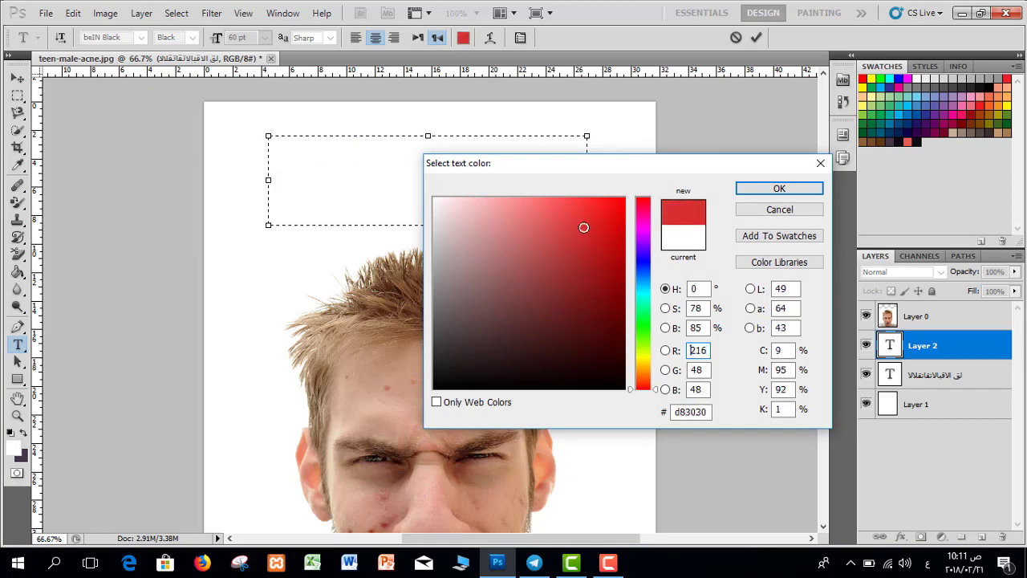
{"action": "left_click", "coordinate": [752, 187]}
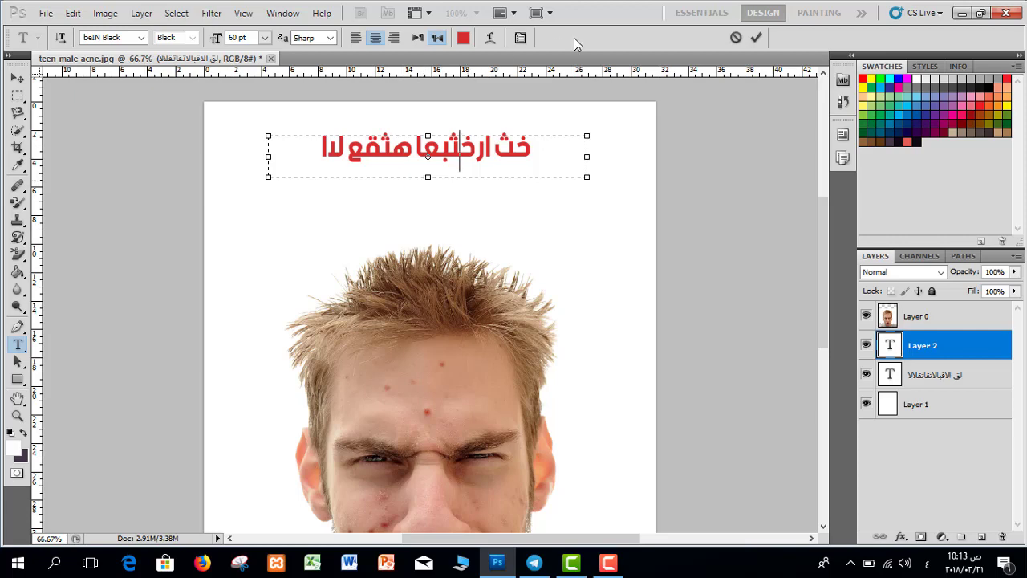
{"action": "left_click", "coordinate": [736, 37]}
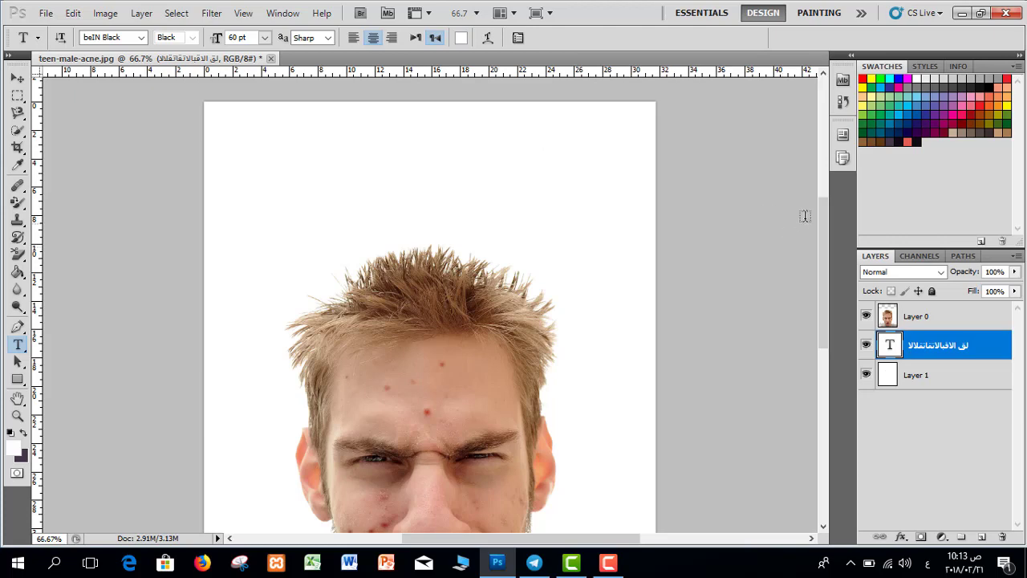
{"action": "left_click_drag", "start_coordinate": [824, 209], "coordinate": [821, 260]}
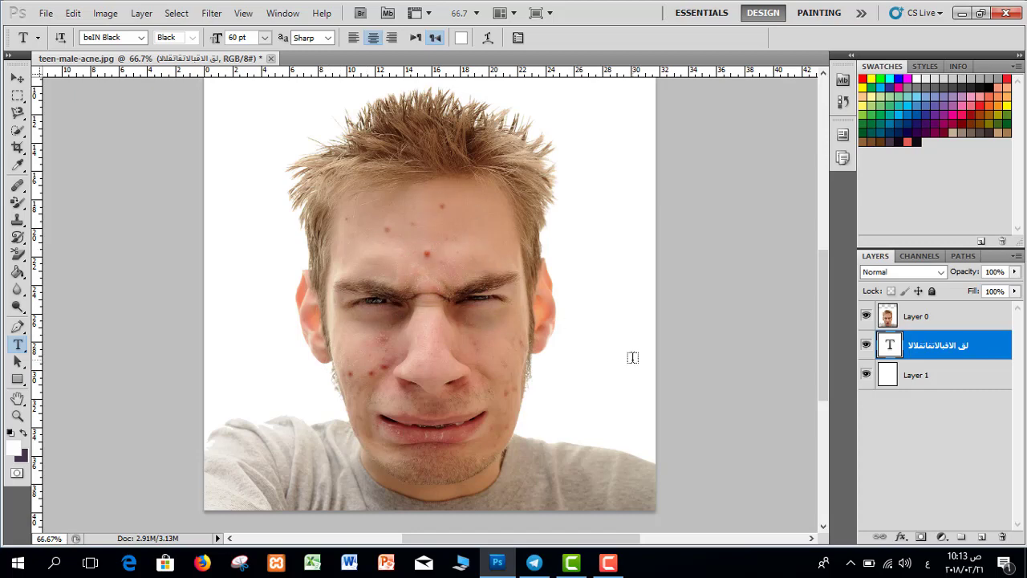
{"action": "left_click_drag", "start_coordinate": [17, 186], "coordinate": [80, 213]}
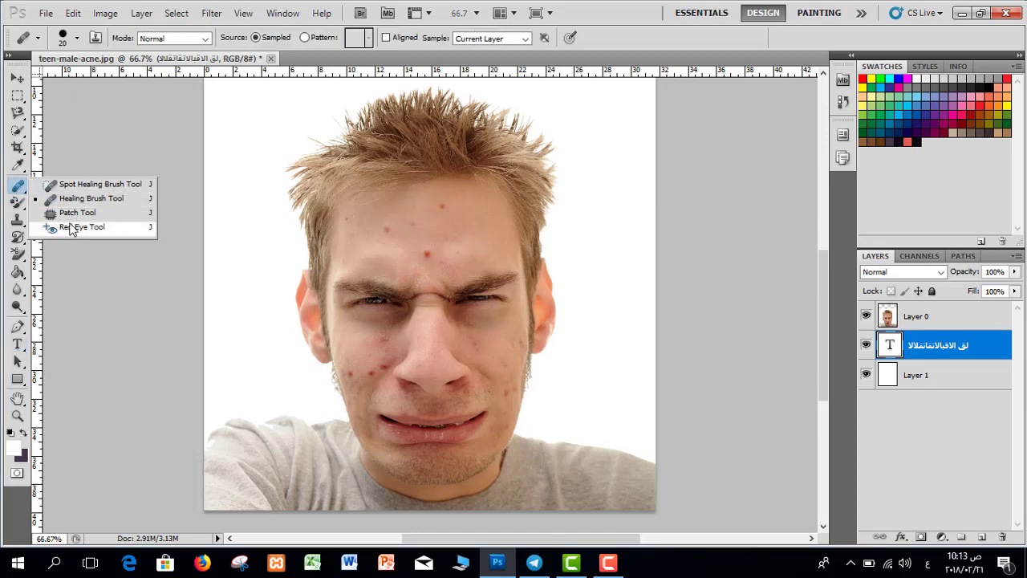
{"action": "left_click_drag", "start_coordinate": [823, 301], "coordinate": [805, 248]}
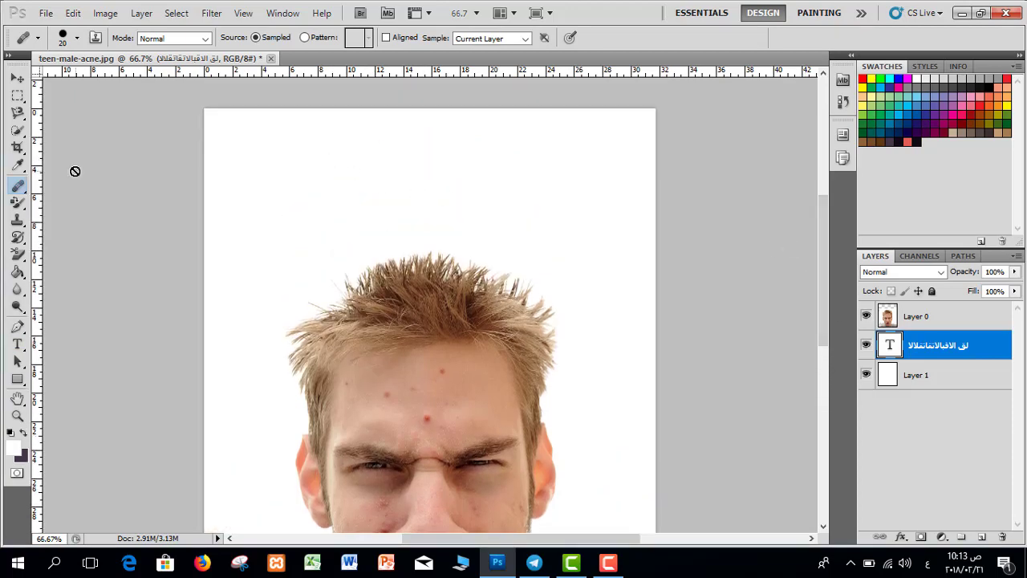
- Create a wide horizontal text box above the man's head and enter the person's full name in Arabic at 60 pt
{"action": "left_click", "coordinate": [18, 343]}
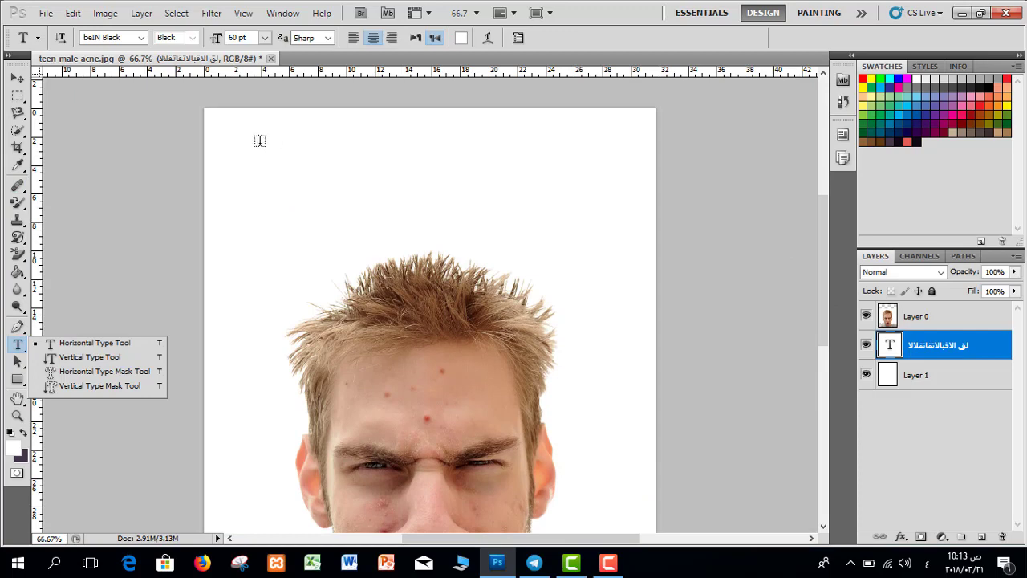
{"action": "left_click_drag", "start_coordinate": [255, 150], "coordinate": [607, 228]}
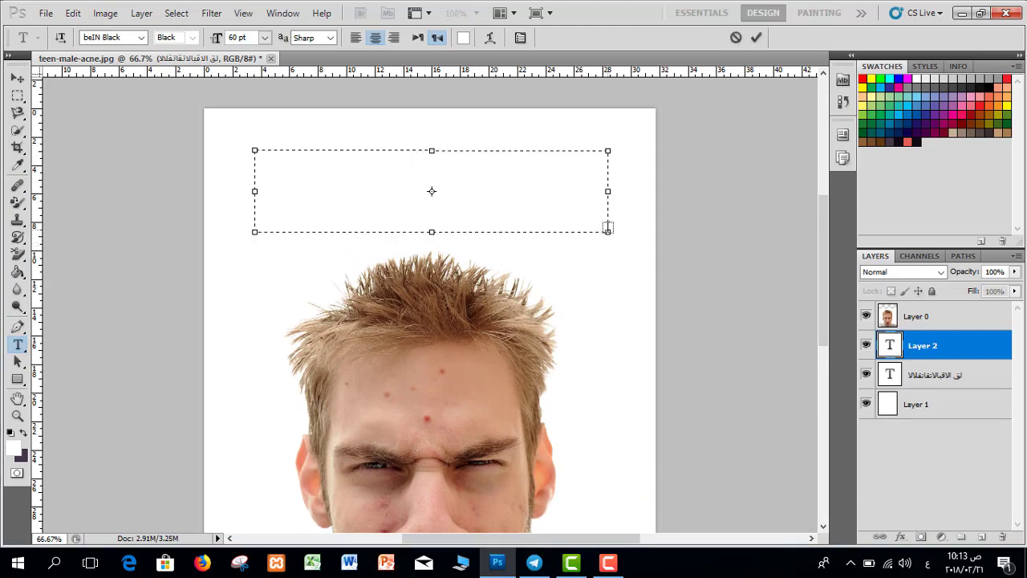
{"action": "type", "text": "حب الشباب"}
- Change the colour of the full name above the head to red
{"action": "key", "text": "ctrl+a"}
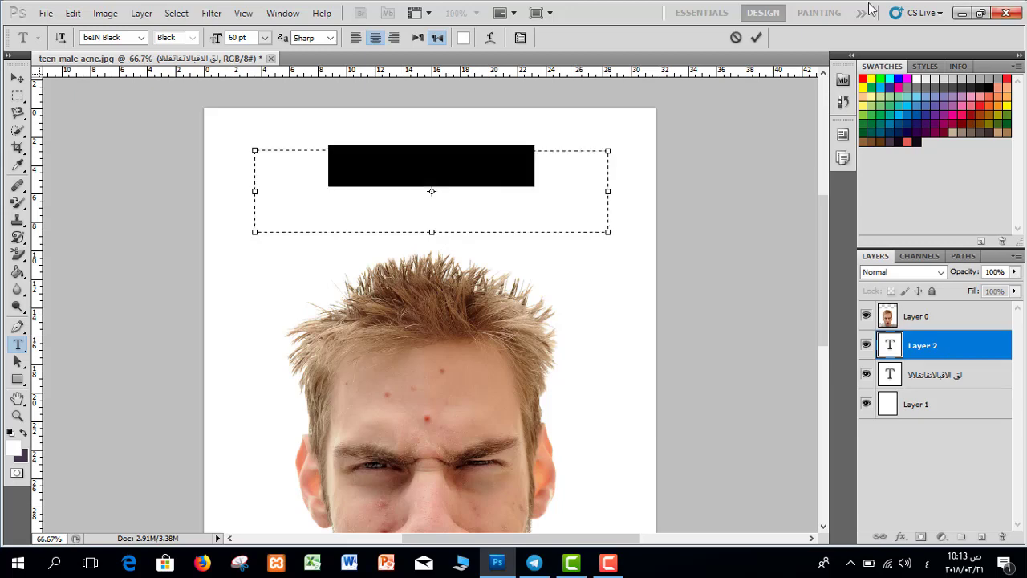
{"action": "left_click", "coordinate": [462, 38]}
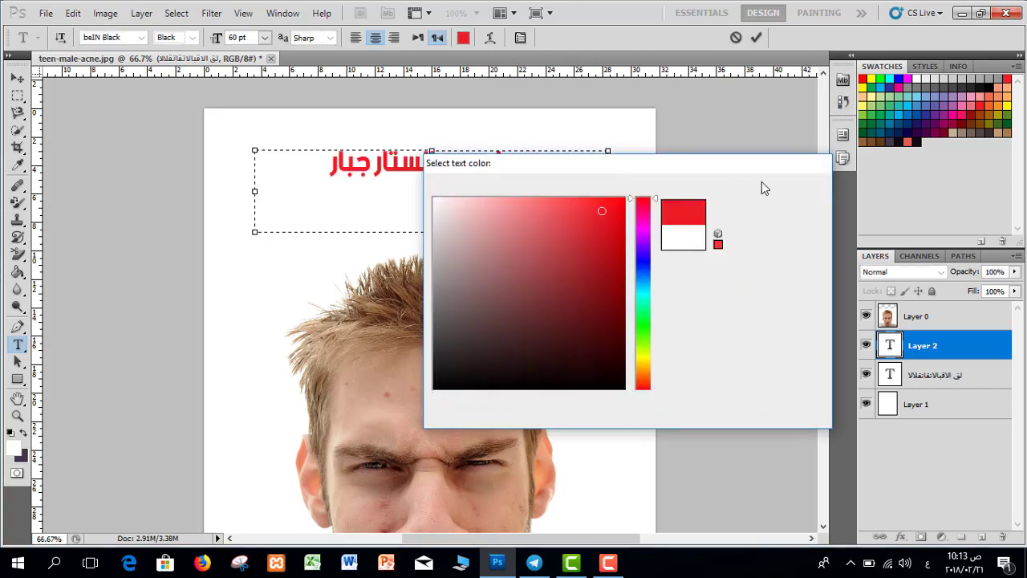
{"action": "left_click", "coordinate": [762, 183]}
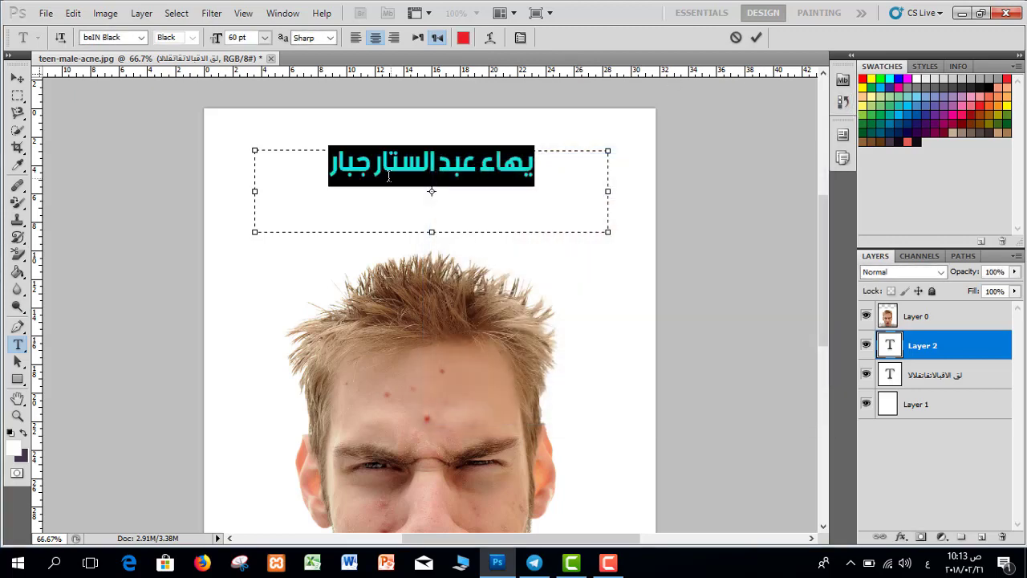
- Set the size of the red name to 100 pt, trying 70 pt first, and commit the text
{"action": "double_click", "coordinate": [230, 38]}
{"action": "type", "text": "70"}
{"action": "key", "text": "Return"}
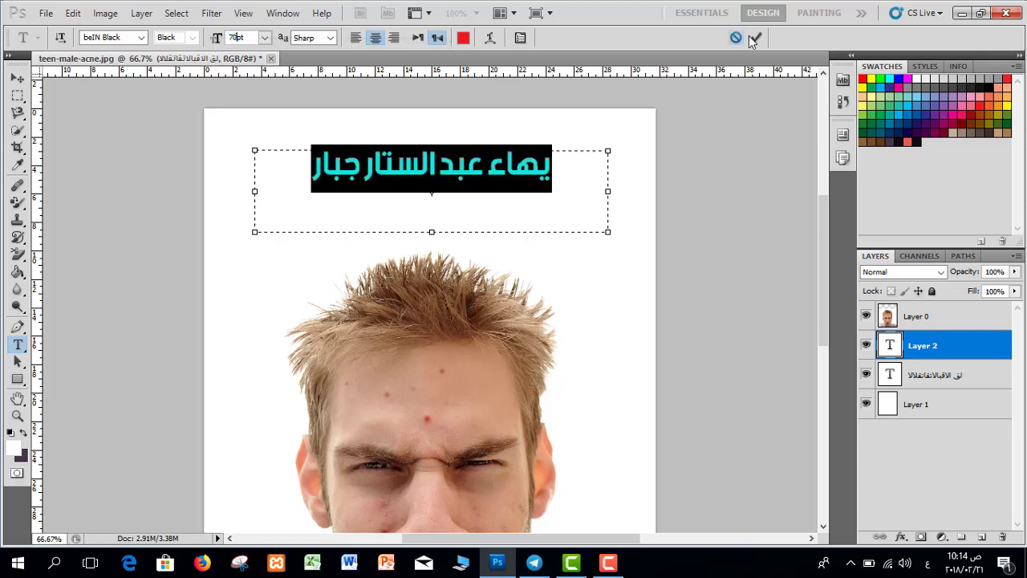
{"action": "type", "text": "100"}
{"action": "key", "text": "ctrl+Return"}
{"action": "key", "text": "ctrl+minus"}
{"action": "key", "text": "ctrl+minus"}
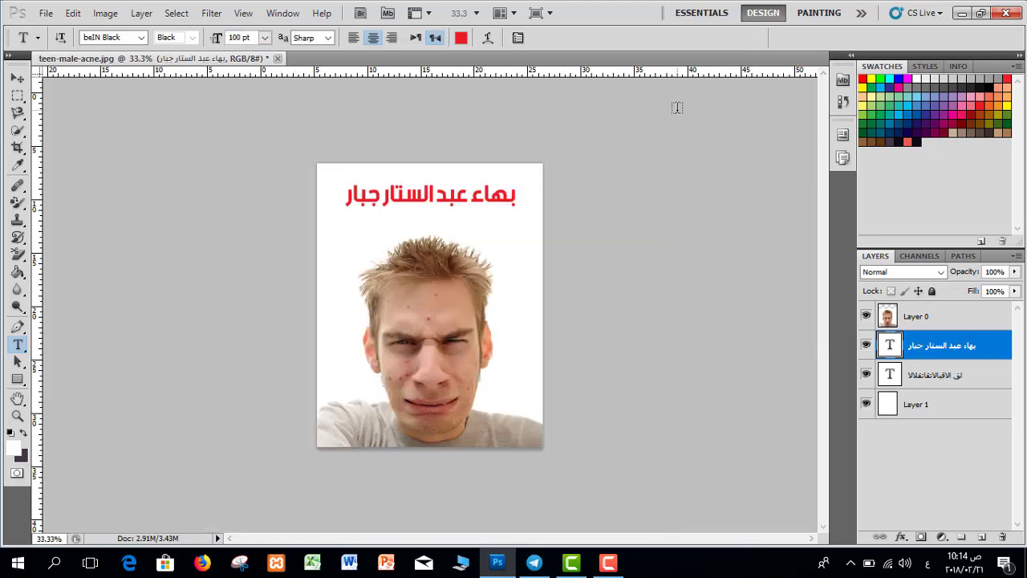